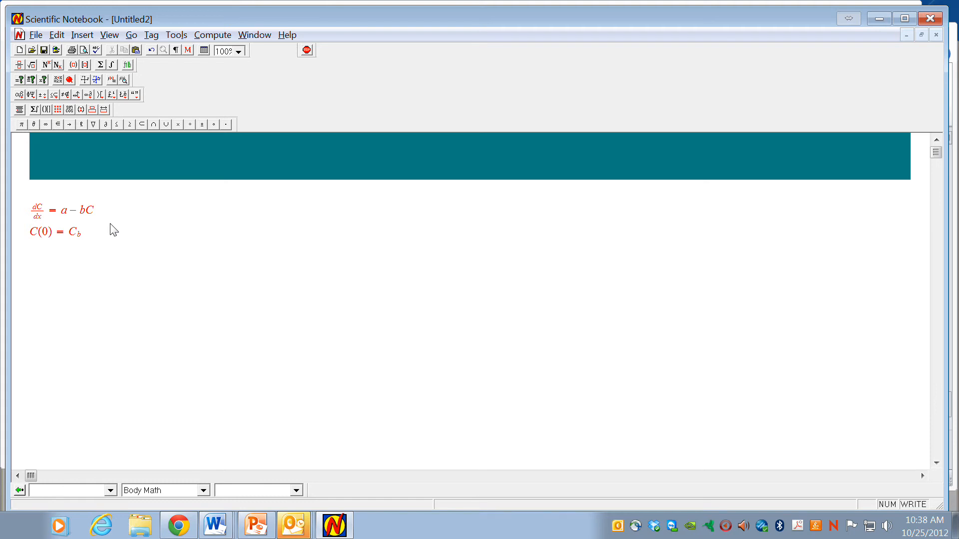
Insert a matrix of 2 rows and 1 column below the two equations, centred and without delimiters
click(38, 218)
click(58, 110)
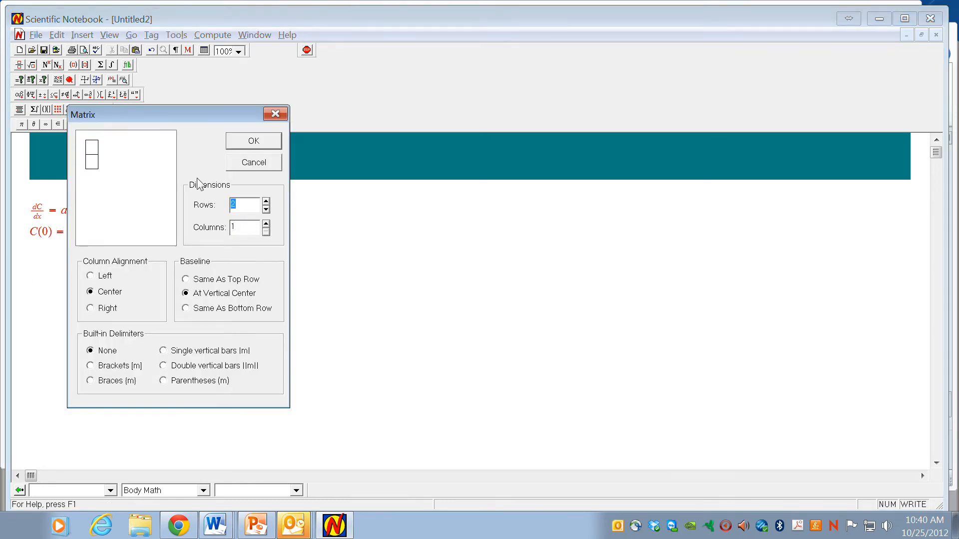
click(254, 142)
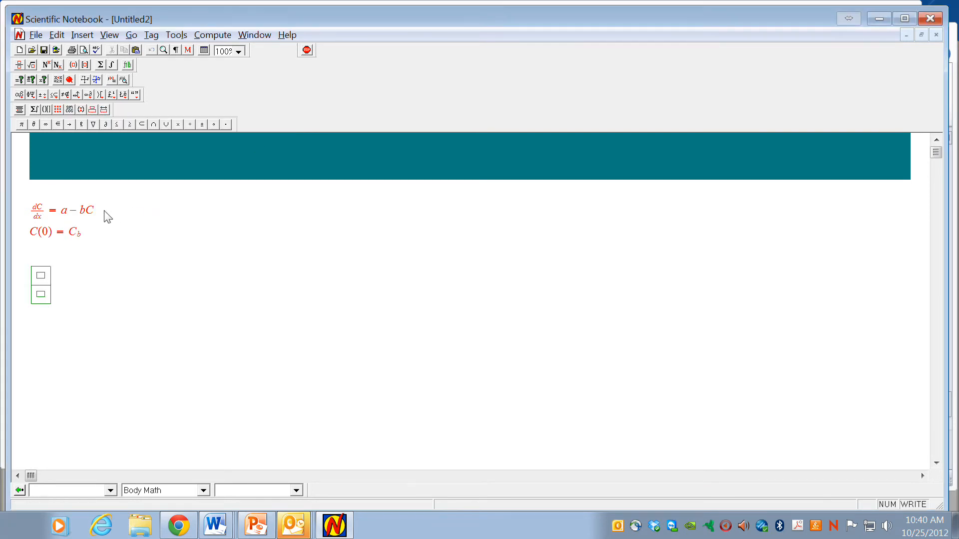
Copy the differential equation dC/dx = a − bC into the matrix's first row
drag(97, 216, 51, 216)
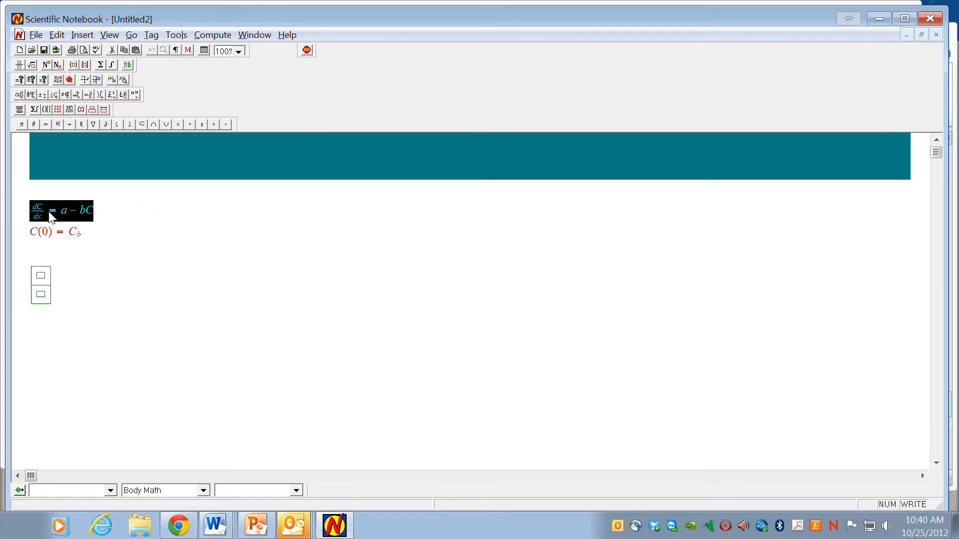
key(ctrl+x)
key(ctrl+v)
key(Down)
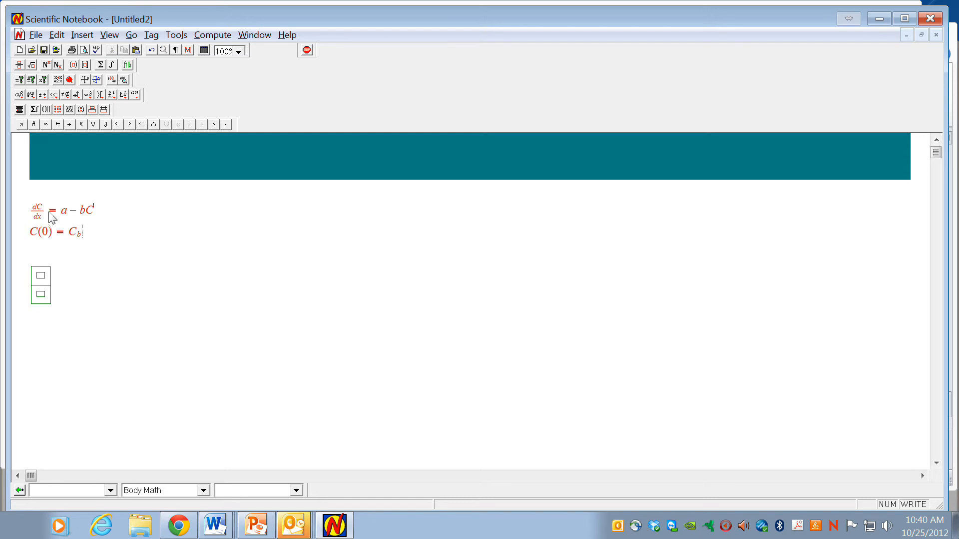
key(Down)
key(Down)
key(ctrl+v)
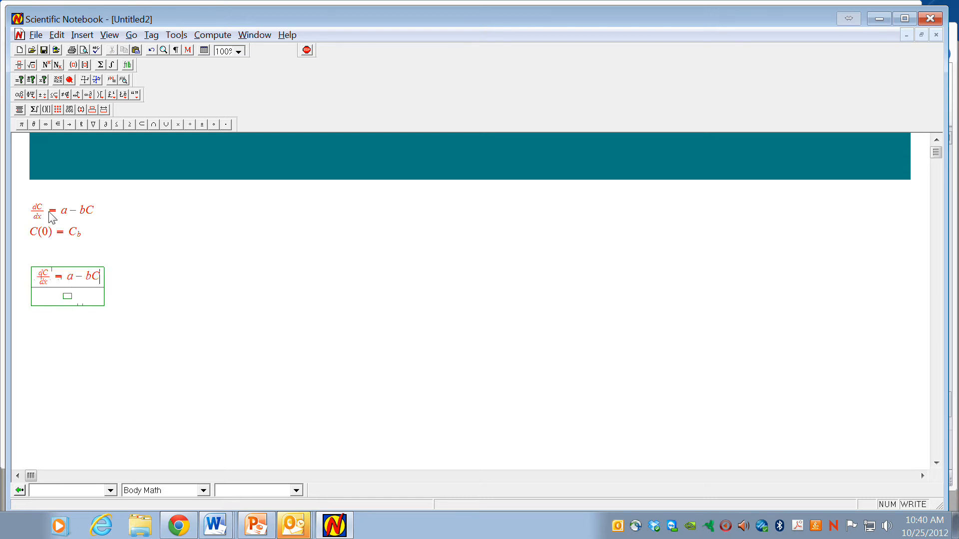
Copy the initial condition C(0) = C_b into the matrix's second row
key(Up)
key(Up)
key(shift+Left)
key(shift+Left)
key(shift+Left)
key(shift+Left)
key(shift+Left)
key(shift+Left)
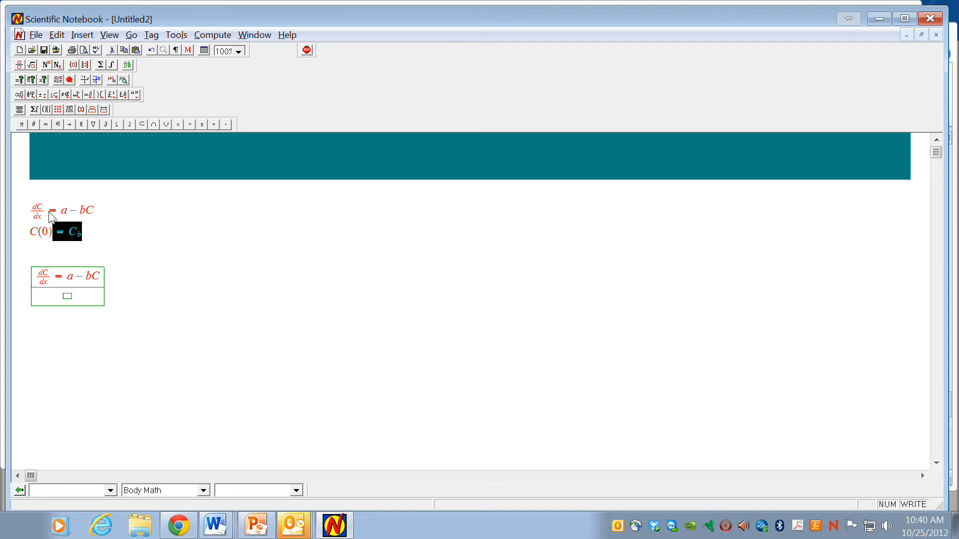
key(shift+Left)
key(ctrl+x)
key(ctrl+v)
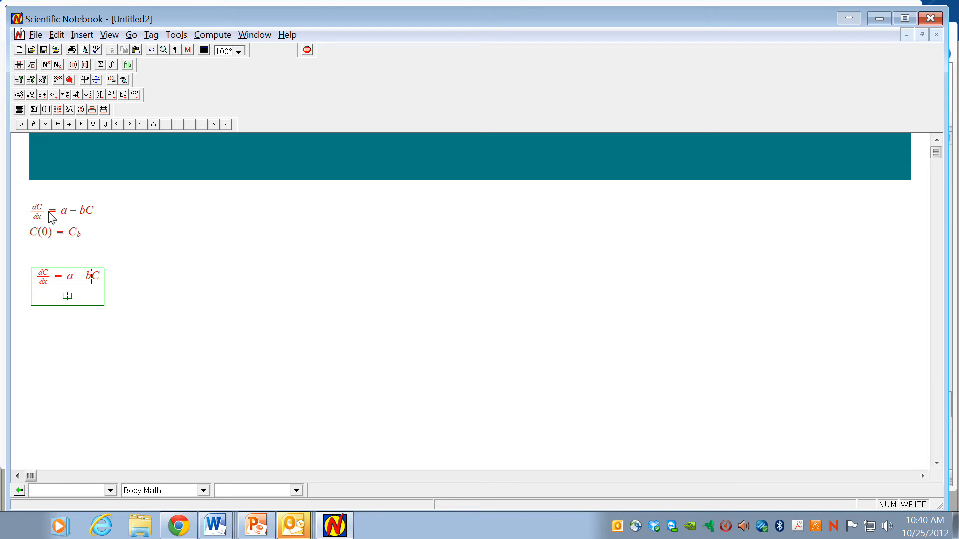
key(ctrl+v)
Solve the matrix's differential equation system with the Exact Solve ODE method
key(Right)
key(shift+Left)
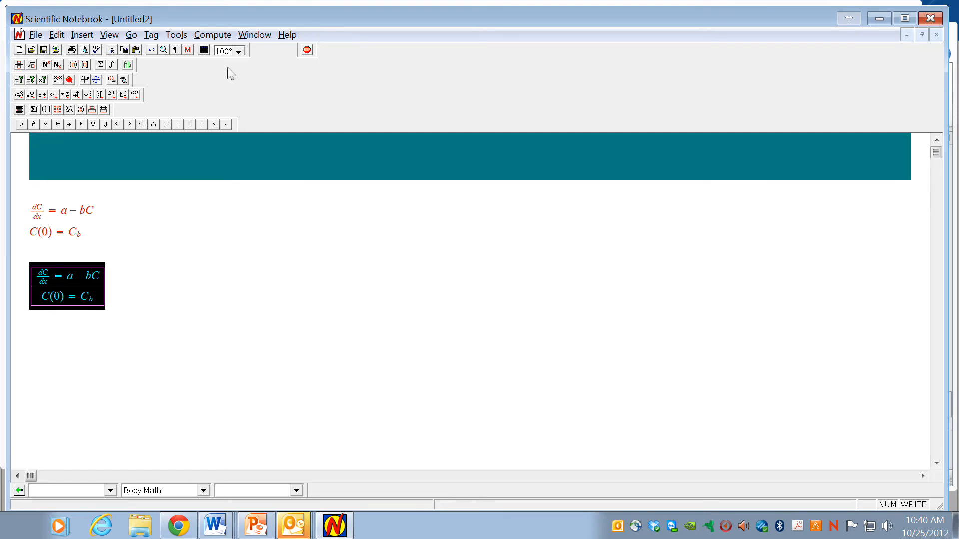
click(221, 36)
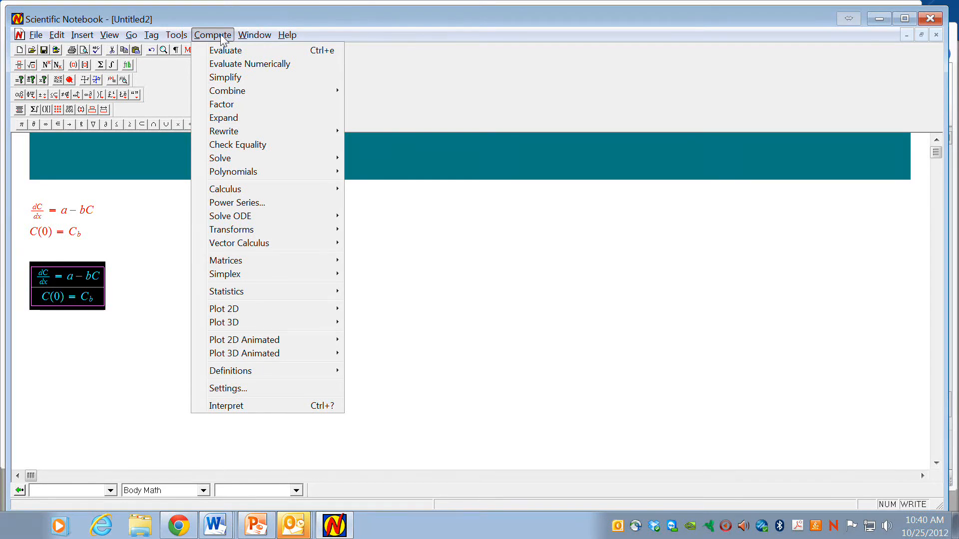
mouse_move(242, 217)
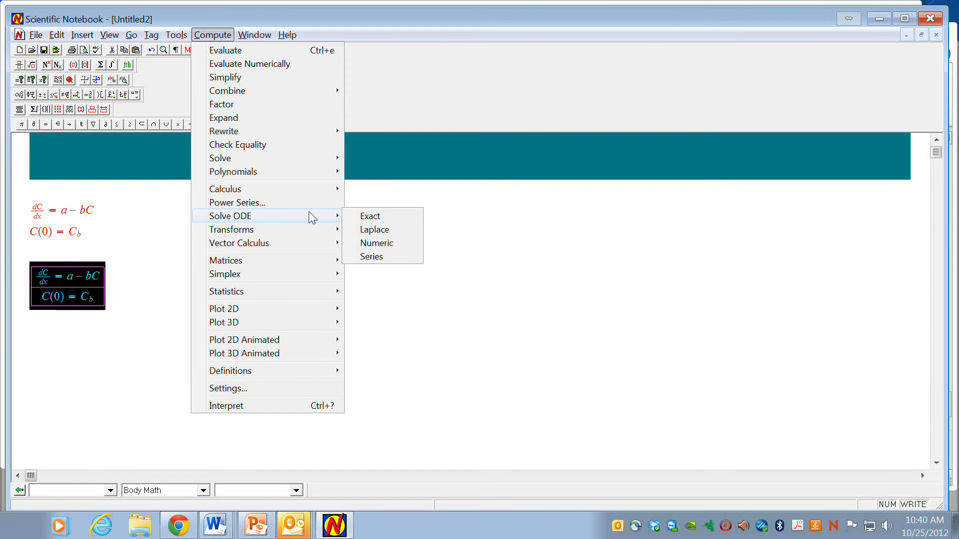
click(375, 220)
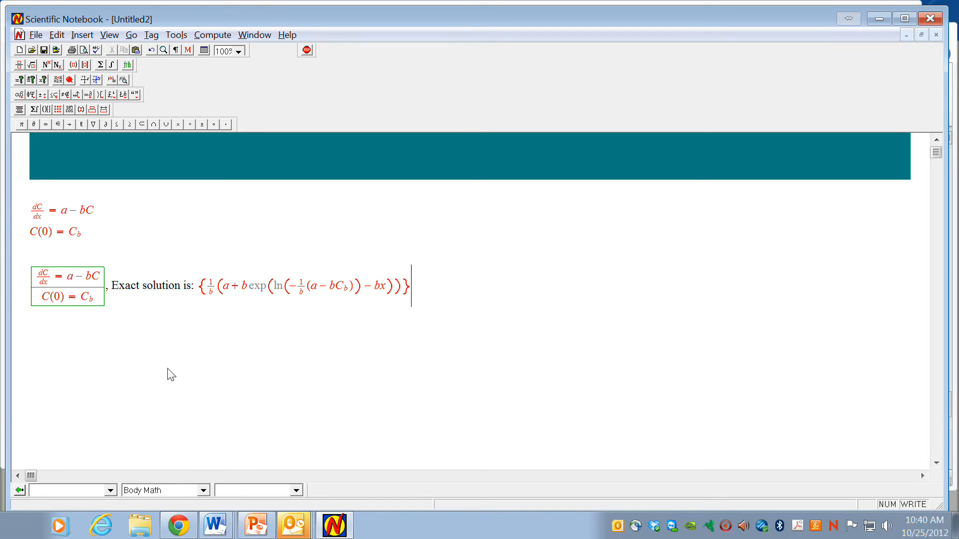
Copy the exact solution's expression from inside the braces onto a new line and put "C =" in front of it
click(402, 291)
key(shift+Left)
key(shift+Left)
key(shift+Left)
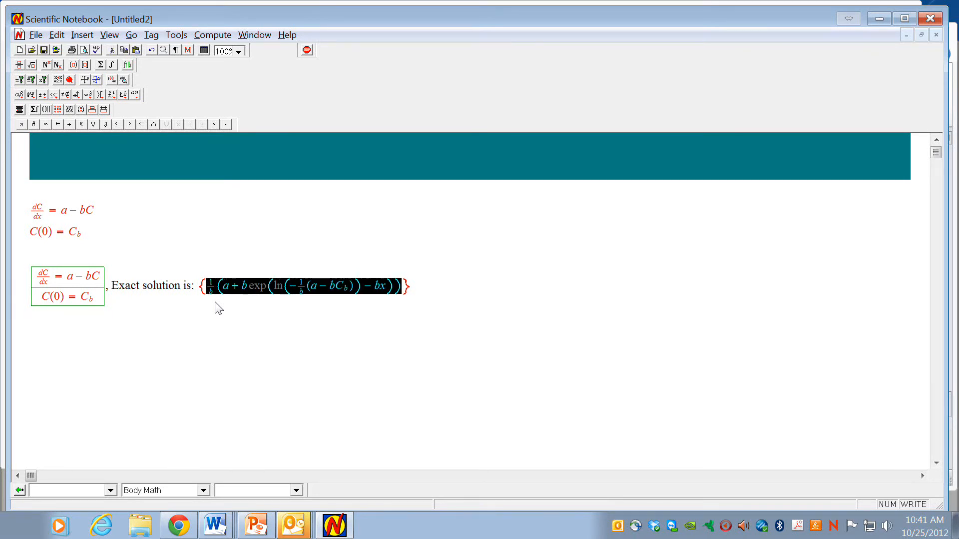
key(Right)
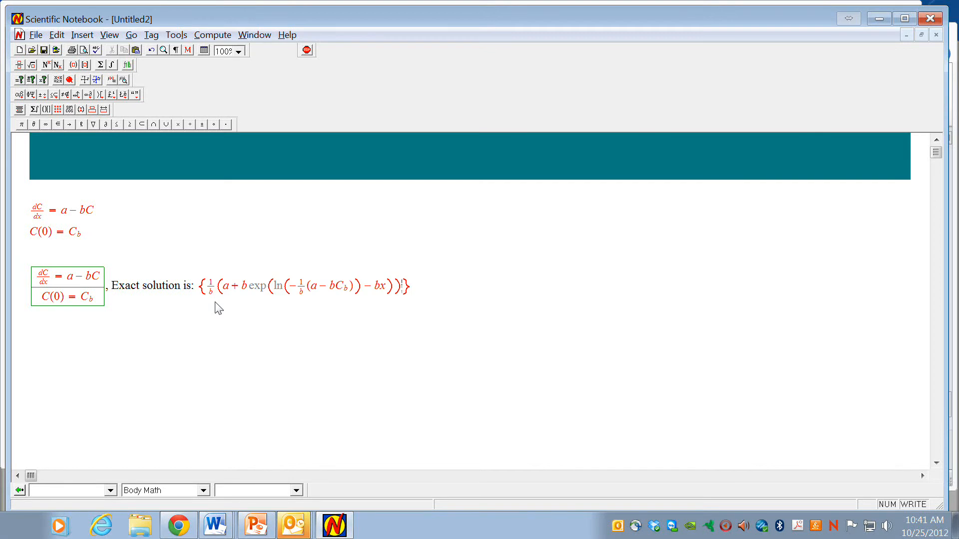
key(Left)
key(shift+Left)
key(shift+Left)
key(ctrl+x)
key(ctrl+v)
key(Right)
key(Return)
key(ctrl+v)
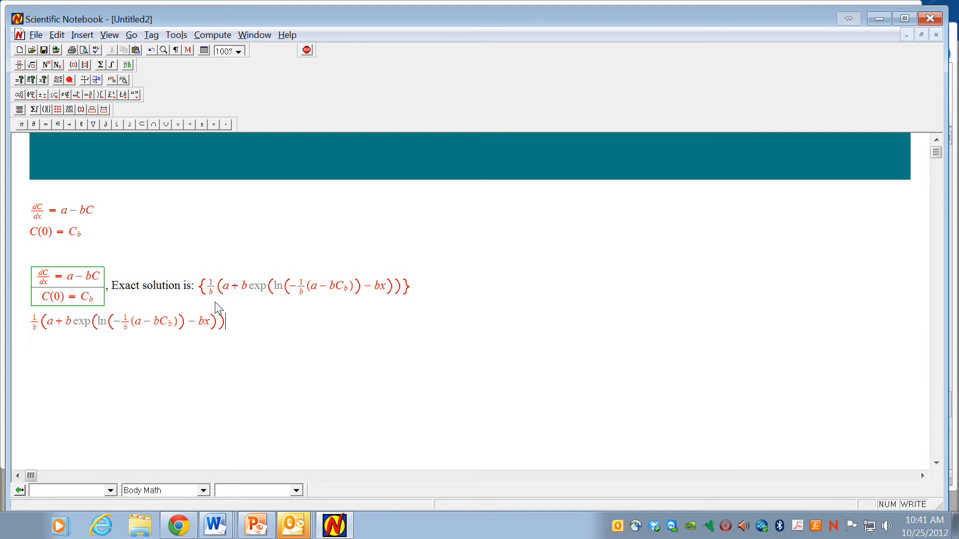
key(Home)
text(C=)
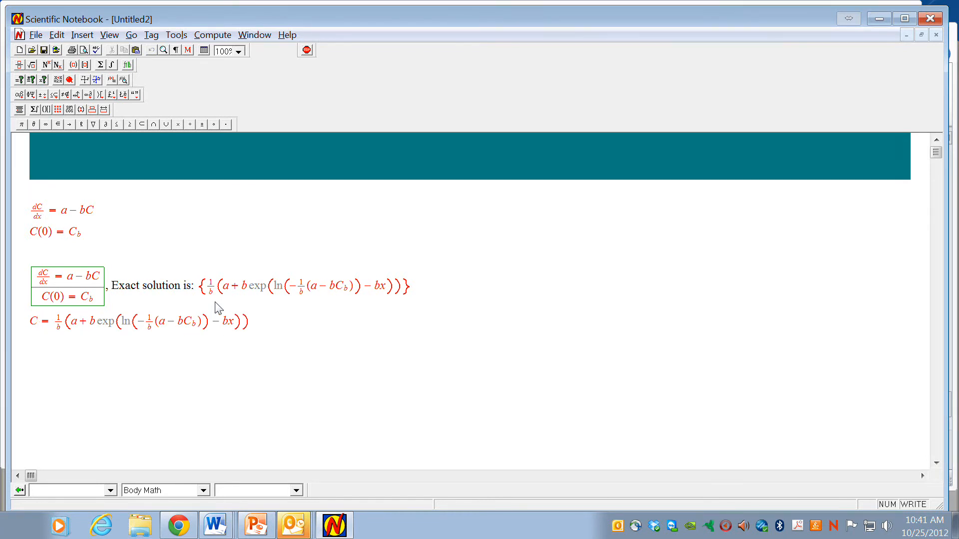
Examine the right-hand side of the C = equation and the logarithm term inside its exponential
key(Up)
key(Right)
key(Right)
key(Right)
key(Right)
key(shift+Left)
key(Down)
key(Down)
key(Down)
key(shift+Right)
key(shift+Right)
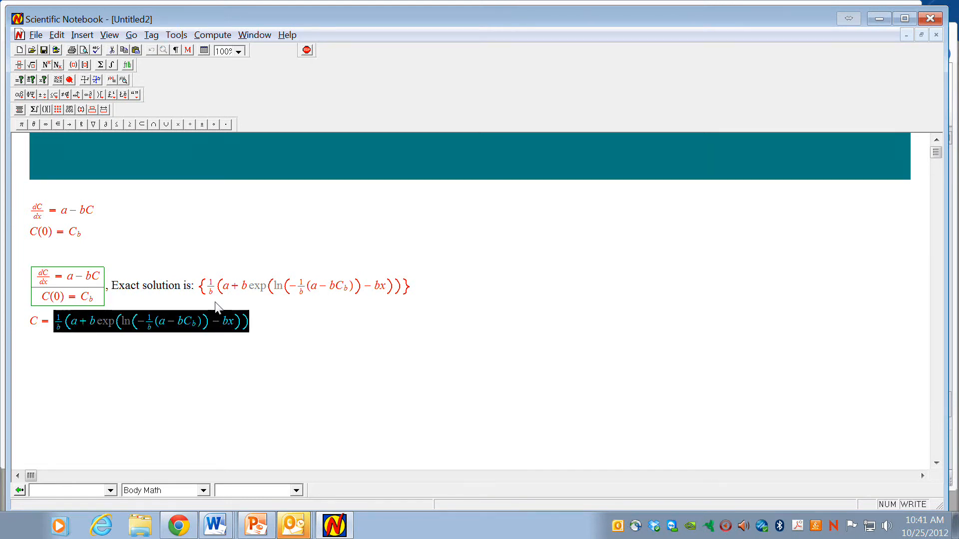
key(Left)
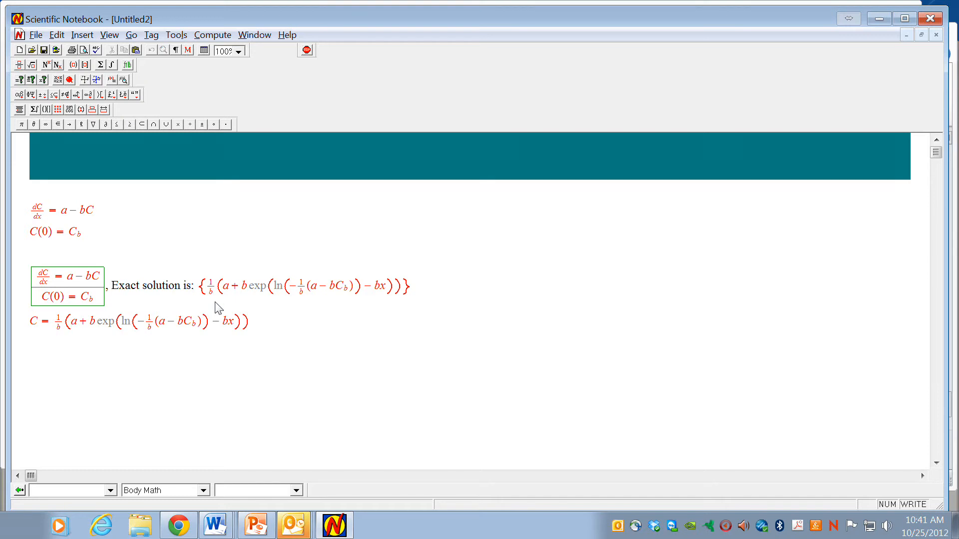
key(Right)
key(Right)
key(shift+Right)
key(Right)
key(Right)
key(shift+Right)
key(shift+Right)
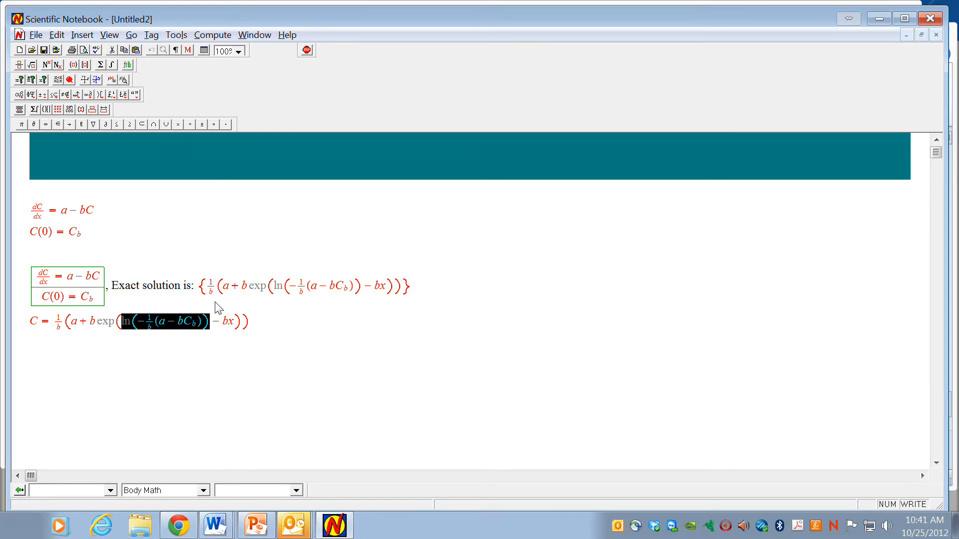
Simplify the whole right-hand side of the C = equation
click(252, 330)
shift+click(54, 334)
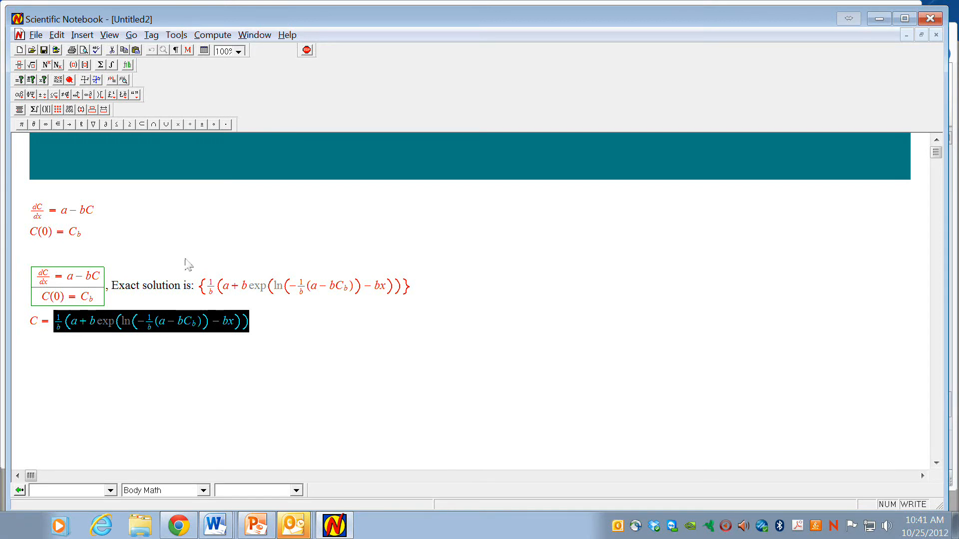
click(226, 40)
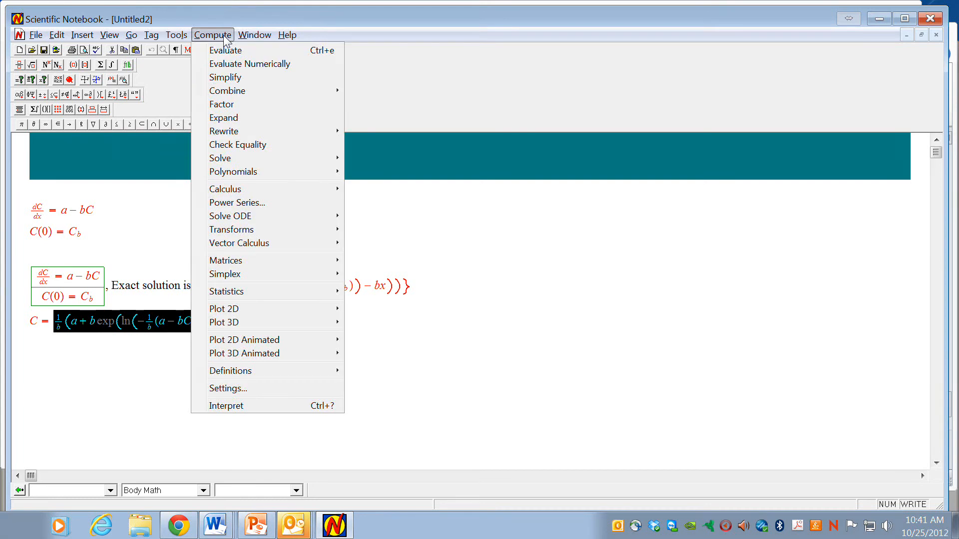
click(238, 76)
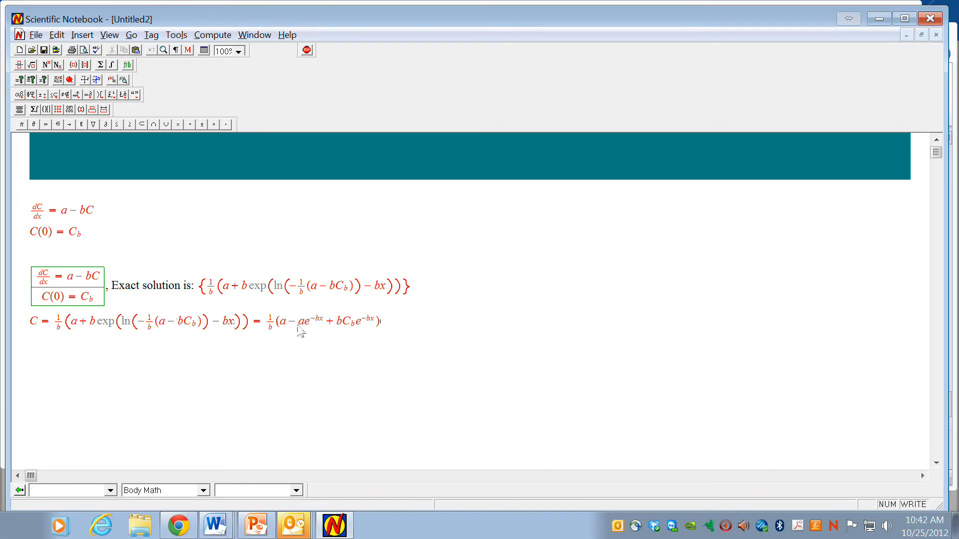
Copy the simplified expression onto a new line below the C = equation
drag(392, 326, 263, 337)
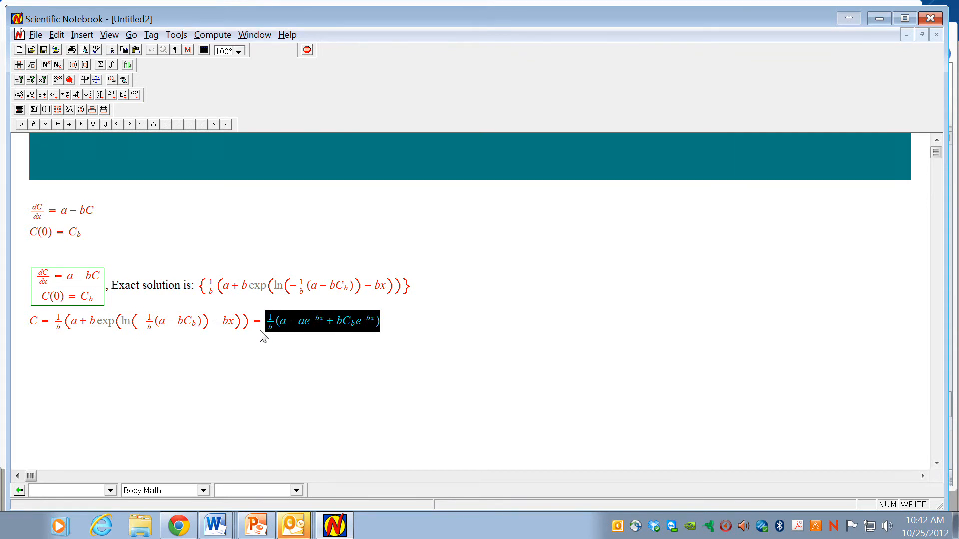
key(ctrl+c)
key(Right)
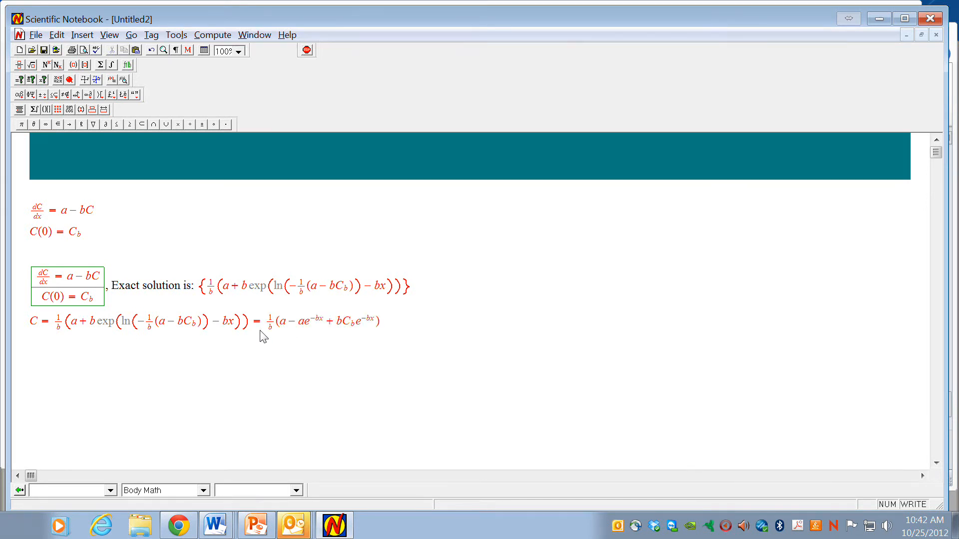
key(Return)
key(ctrl+v)
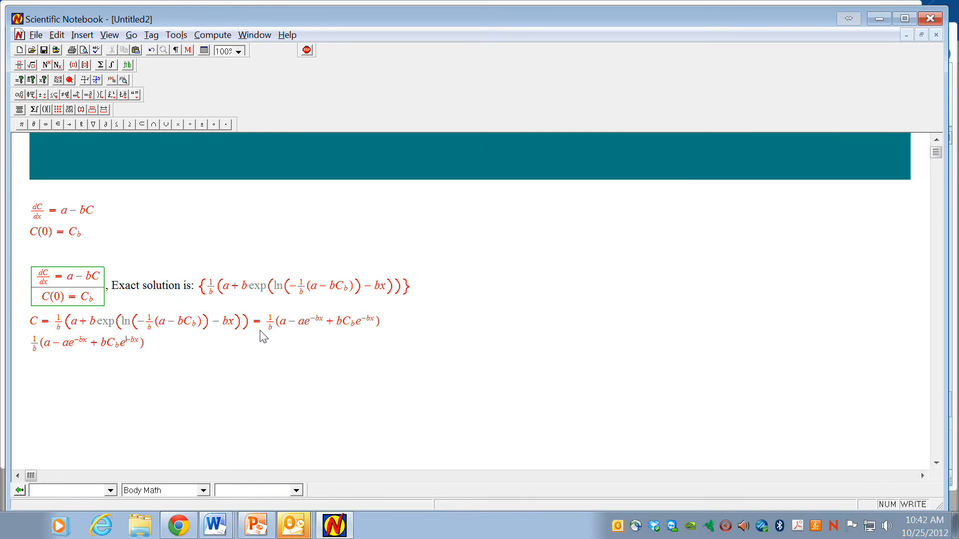
Examine the copied simplified expression, its terms a − ae^(−bx) and its leading factor 1/b
key(Left)
key(Left)
key(Left)
key(Left)
key(Left)
key(Left)
key(Left)
key(Left)
key(Left)
key(Right)
key(shift+Left)
key(shift+Left)
key(shift+Left)
key(shift+Left)
key(shift+Left)
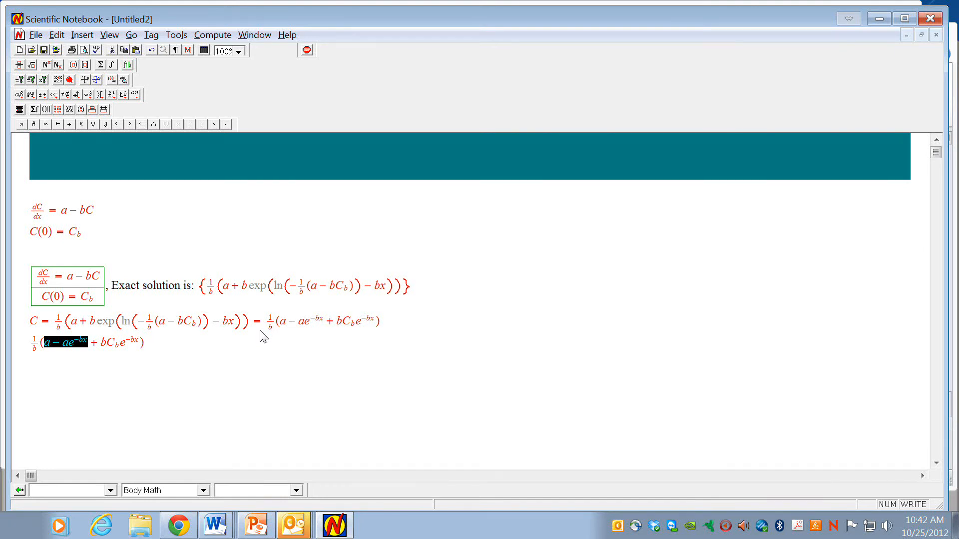
key(Left)
key(shift+Right)
key(shift+Right)
key(shift+Right)
key(shift+Right)
key(shift+Right)
key(Left)
key(Left)
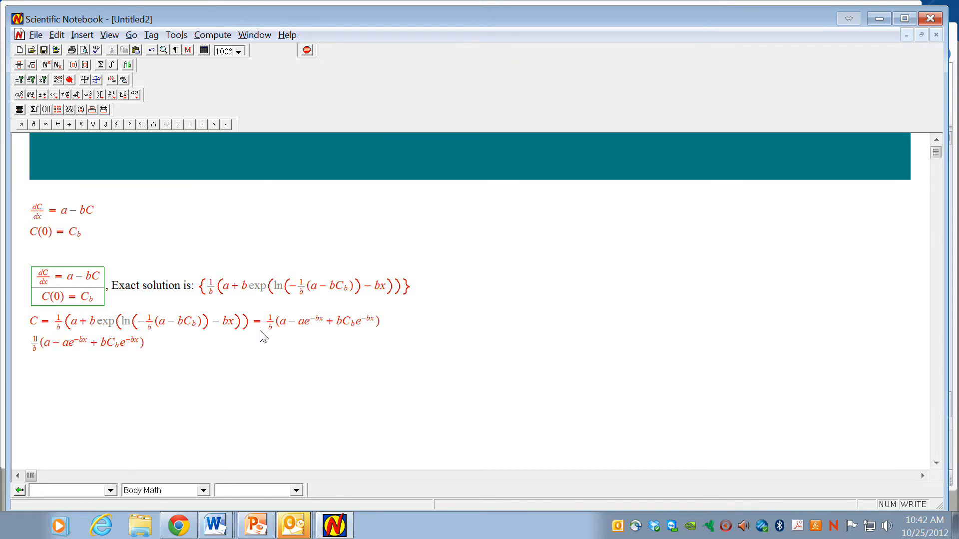
key(shift+Left)
key(Right)
key(Right)
key(Right)
key(Right)
key(Right)
key(Right)
key(Right)
key(Right)
key(shift+Home)
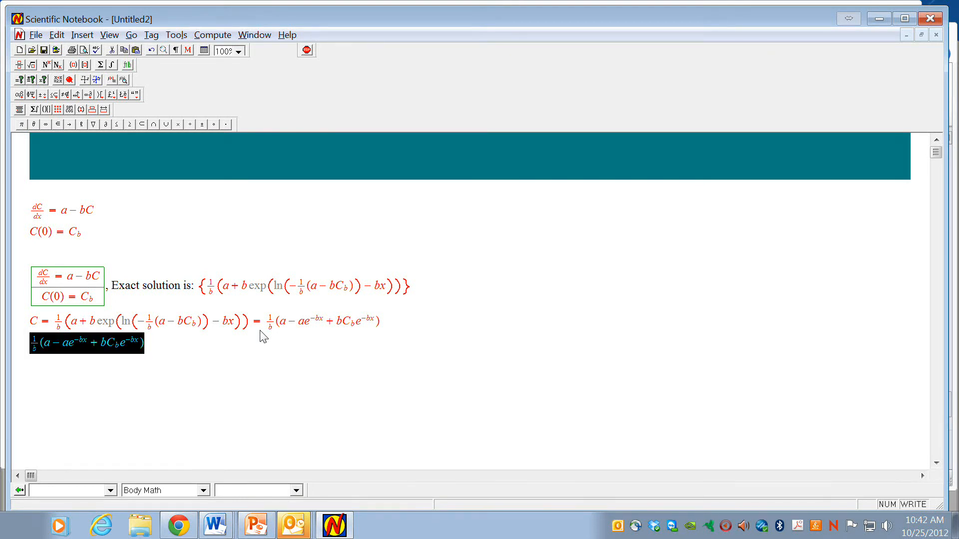
Paste a second copy of the simplified expression onto a new line below the first copy
key(Right)
key(Return)
key(ctrl+v)
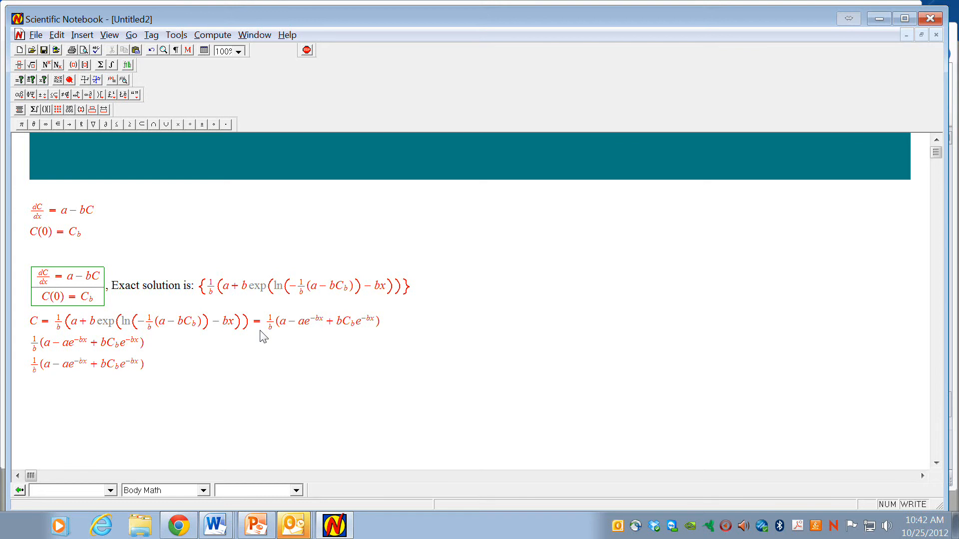
Delete the factor b before C_b e^(−bx) in the second copy of the simplified expression
key(Left)
key(Left)
key(Left)
key(Left)
key(Left)
key(Left)
key(Left)
key(BackSpace)
Replace the coefficient a of the first e^(−bx) term in the last line with the fraction a/b
key(Left)
key(Left)
key(Left)
key(Left)
key(shift+Left)
click(19, 65)
text(b)
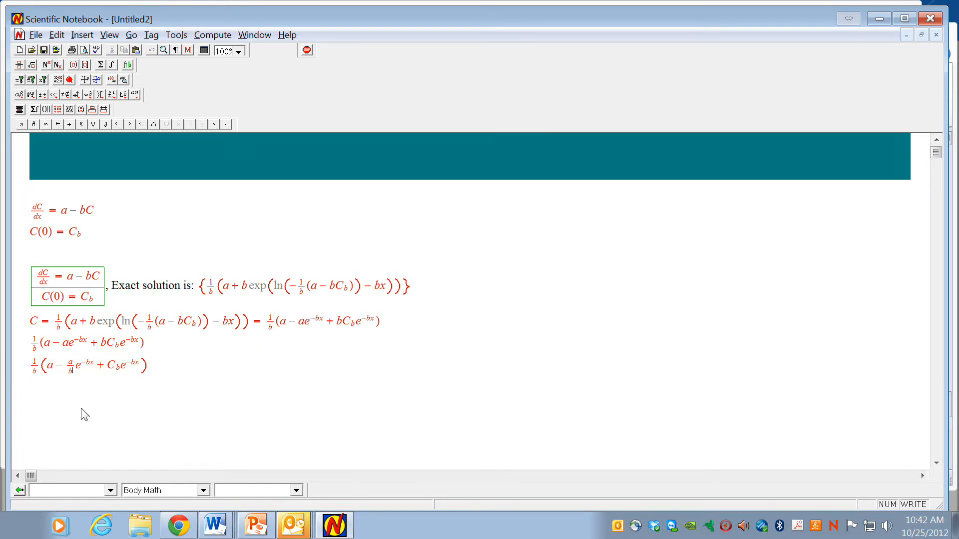
Turn the first term a inside the last line's parentheses into the fraction a/b
key(Left)
key(Left)
key(shift+Right)
click(57, 109)
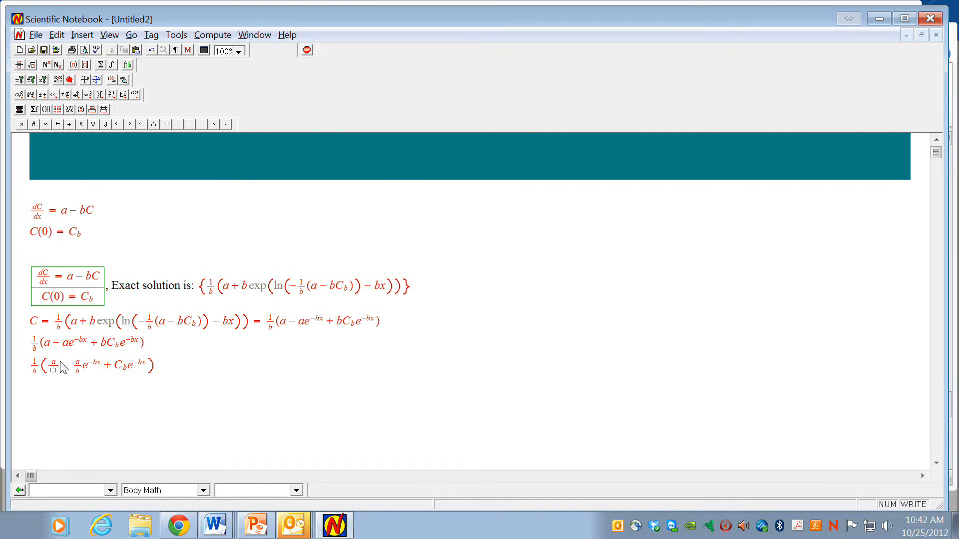
text(b)
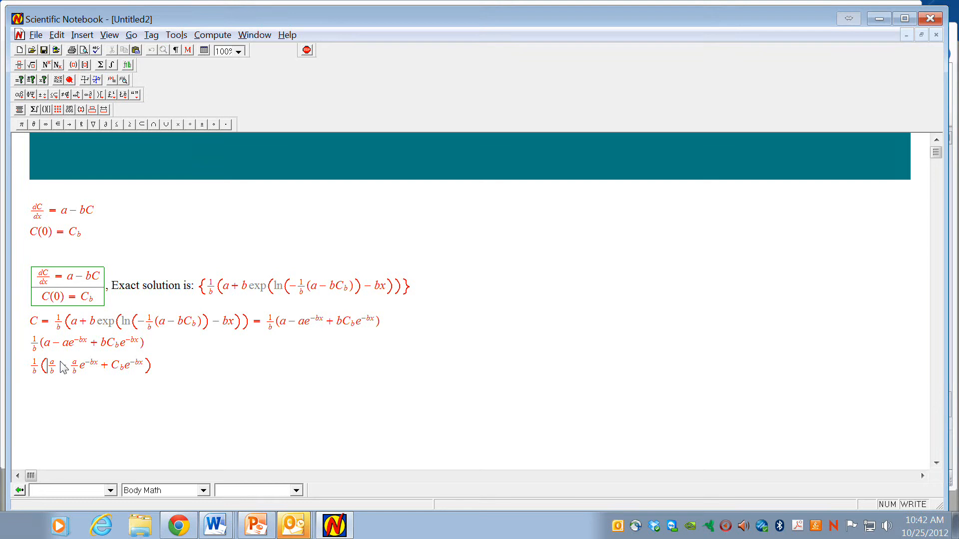
Delete the 1/b factor in front of the last line's parentheses
key(Left)
key(Left)
key(Left)
key(Left)
key(shift+Right)
key(Delete)
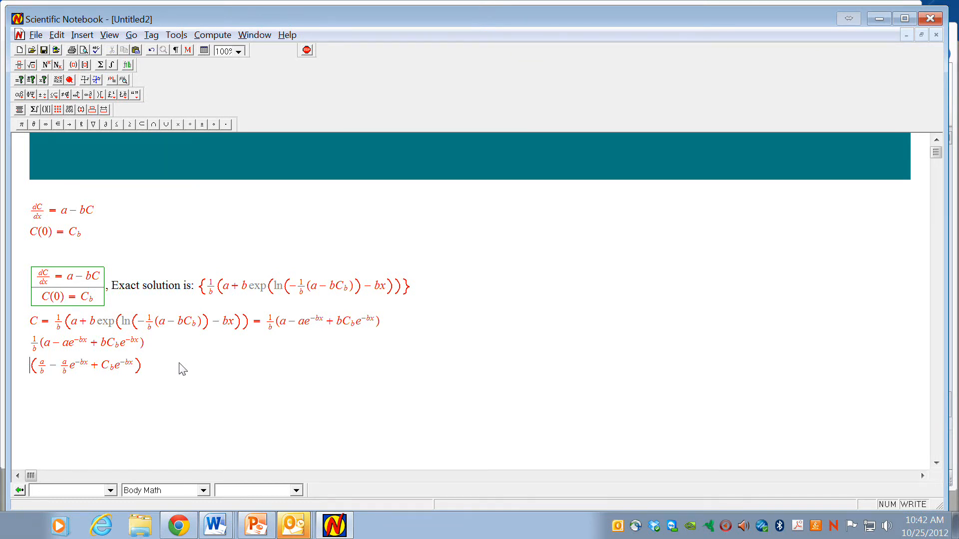
Copy the distributed expression in parentheses onto a new line below
drag(159, 365, 70, 374)
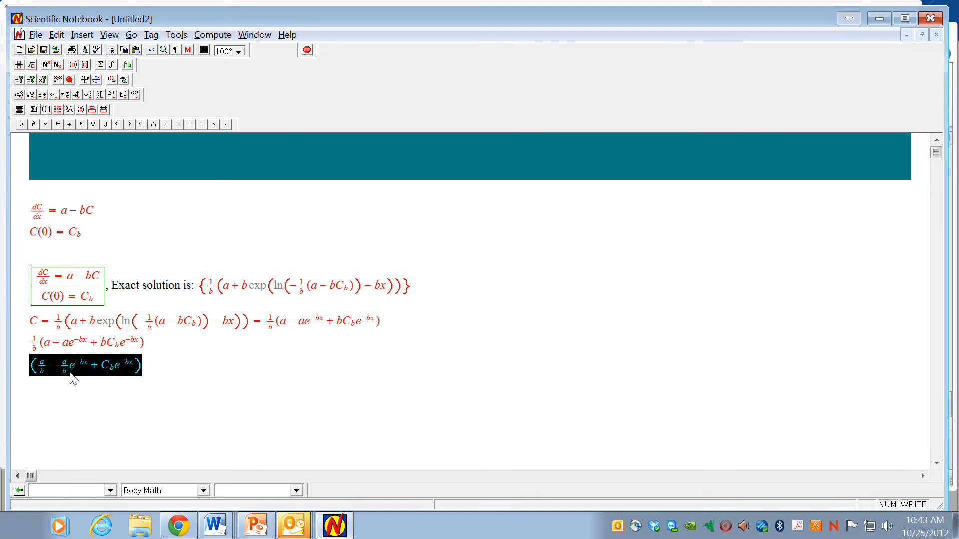
key(ctrl+c)
key(Right)
key(Return)
key(ctrl+v)
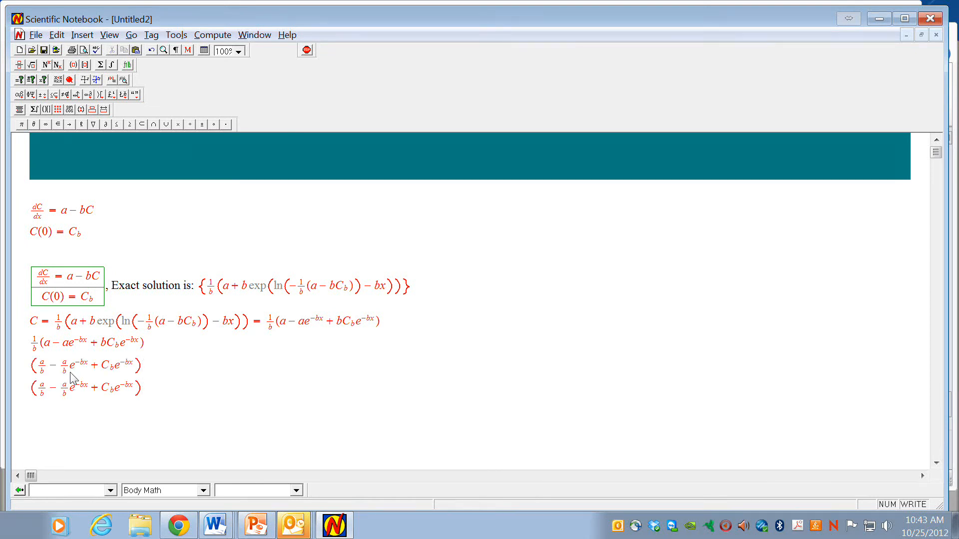
Remove the enclosing parentheses from the last line, keeping the expression a/b − (a/b)e^(−bx) + C_b e^(−bx)
key(shift+Left)
key(shift+Left)
key(shift+Left)
key(shift+Left)
key(shift+Left)
key(shift+Left)
key(shift+Left)
key(shift+Left)
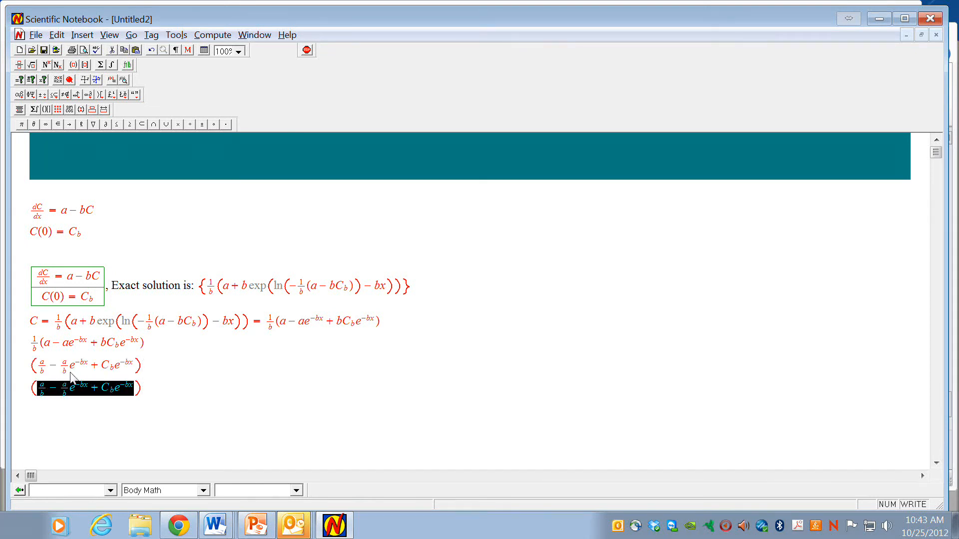
key(ctrl+x)
key(BackSpace)
key(ctrl+v)
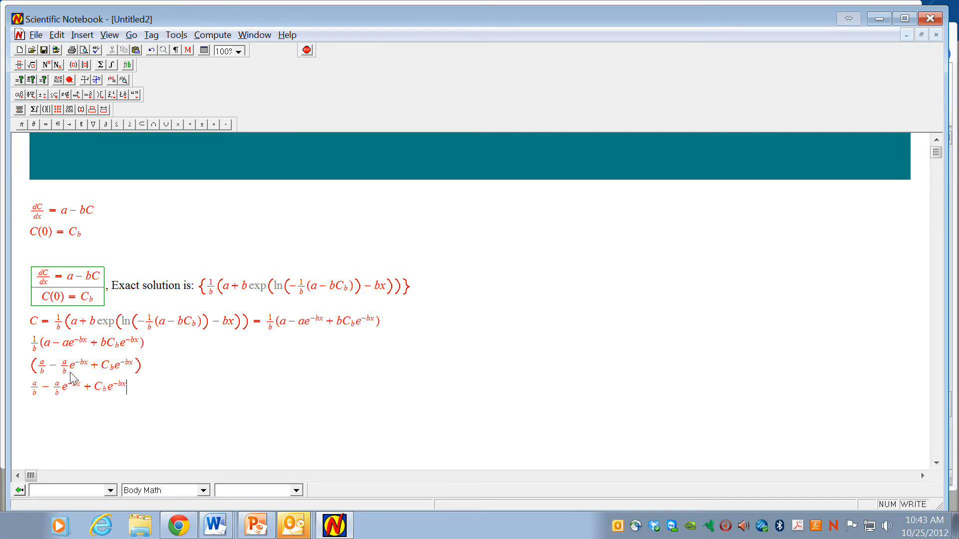
Copy the expression without parentheses onto a new line below
key(shift+Left)
key(shift+Left)
key(shift+Left)
key(shift+Left)
key(shift+Left)
key(shift+Left)
key(shift+Left)
key(shift+Left)
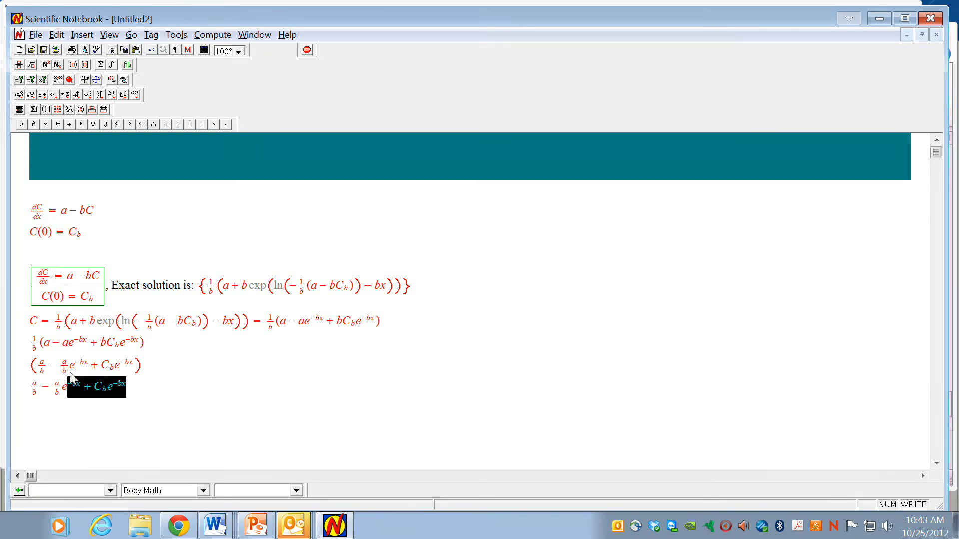
key(ctrl+c)
key(Right)
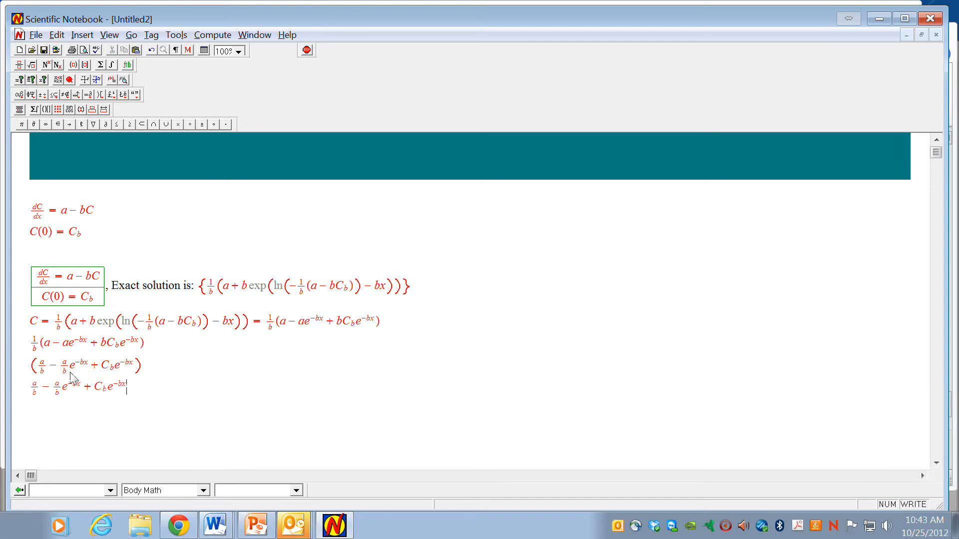
key(Return)
key(ctrl+v)
Enclose the first two terms of the last line, a/b − (a/b)e^(−bx), in parentheses
key(shift+Left)
key(shift+Left)
key(shift+Left)
key(shift+Left)
key(shift+Left)
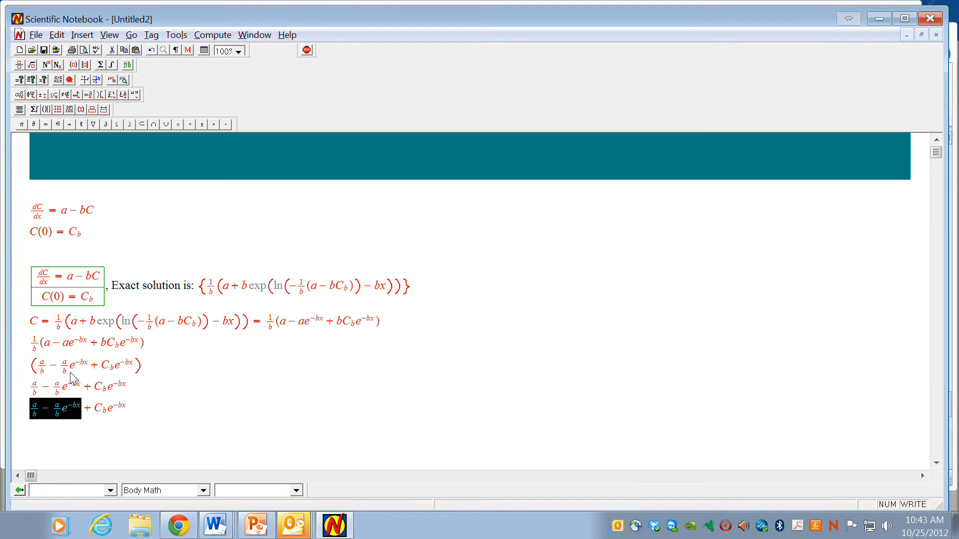
click(73, 65)
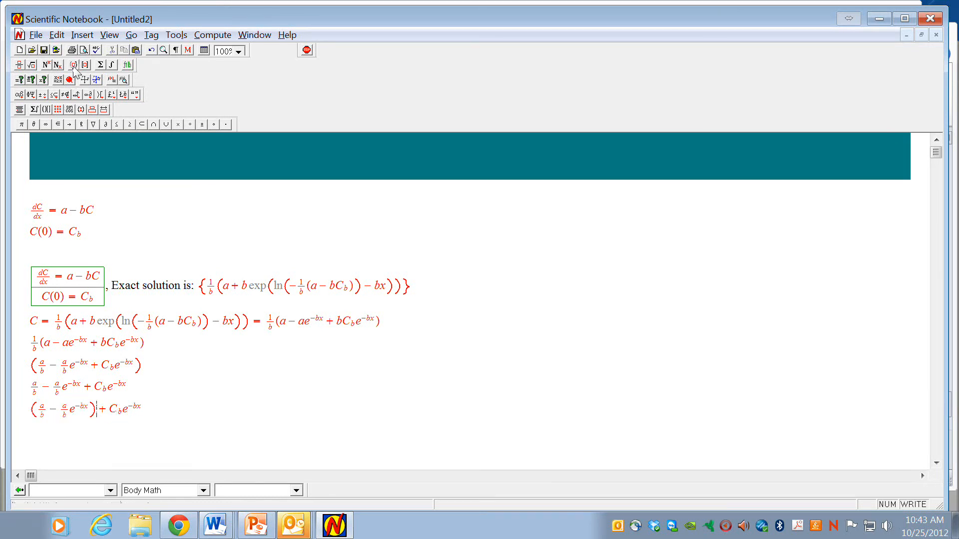
Factor a/b out of the parenthesised terms so the last line reads (a/b)(1 − e^(−bx)) + C_b e^(−bx)
double_click(64, 412)
key(Delete)
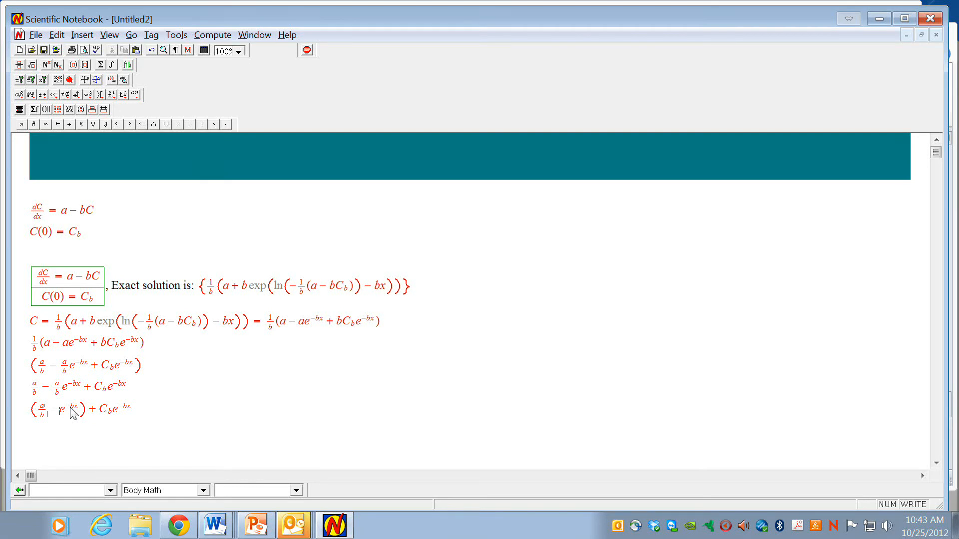
key(shift+Left)
key(Delete)
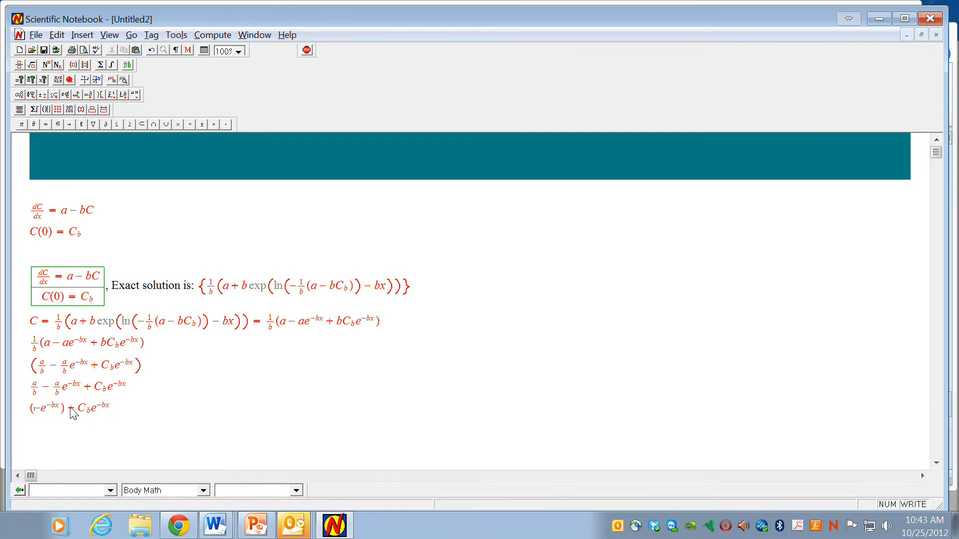
text(1)
key(Home)
key(ctrl+v)
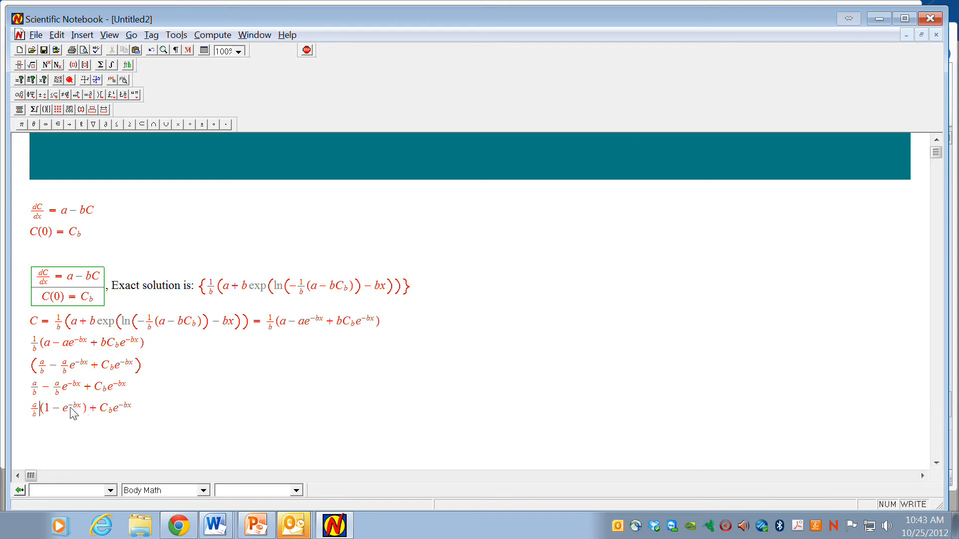
Add the text note "multiply through by b" on a new line below (1/b)(a − ae^(−bx) + bC_b e^(−bx))
click(185, 406)
click(163, 350)
key(Return)
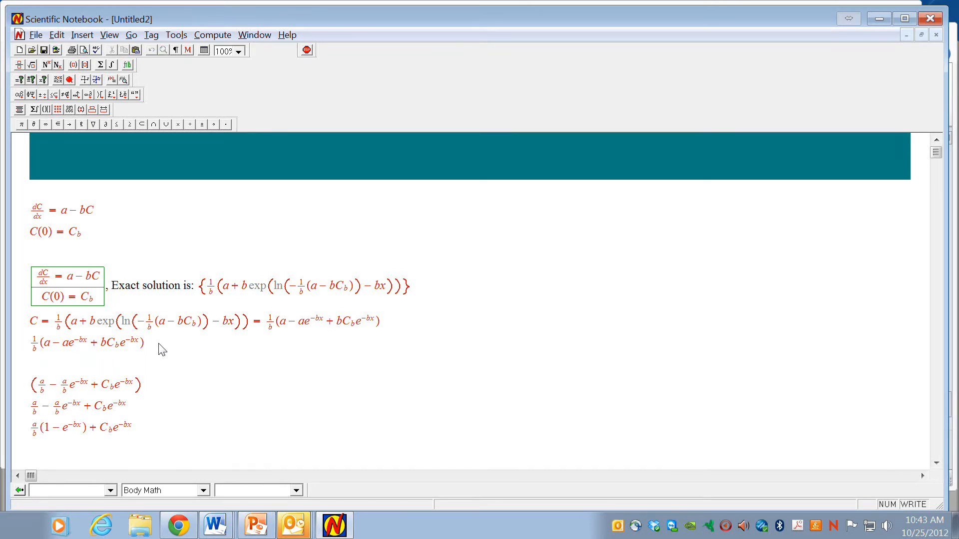
text(multip)
key(BackSpace)
key(BackSpace)
key(BackSpace)
key(BackSpace)
key(BackSpace)
key(BackSpace)
click(188, 50)
text(multiply thorugh)
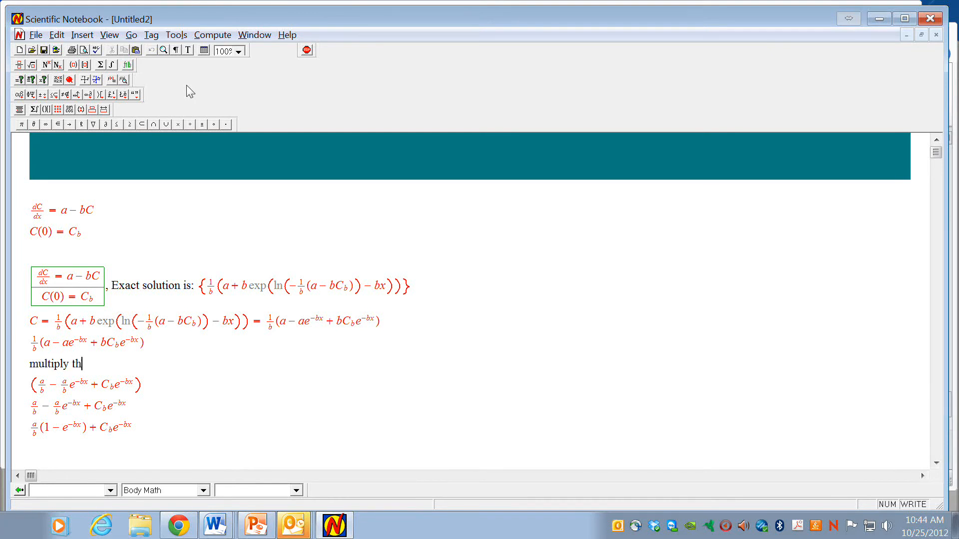
key(BackSpace)
key(BackSpace)
key(BackSpace)
key(BackSpace)
key(BackSpace)
text(rough by b)
Add the text note "drop parentheses" on a new line below the expression in parentheses
key(Down)
key(Return)
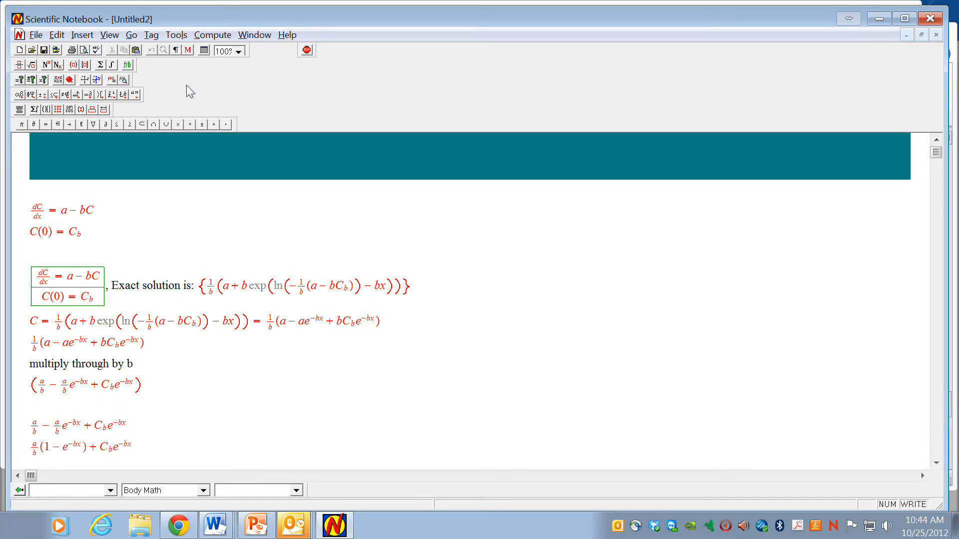
text(dro)
key(BackSpace)
key(BackSpace)
key(BackSpace)
click(188, 50)
text(d)
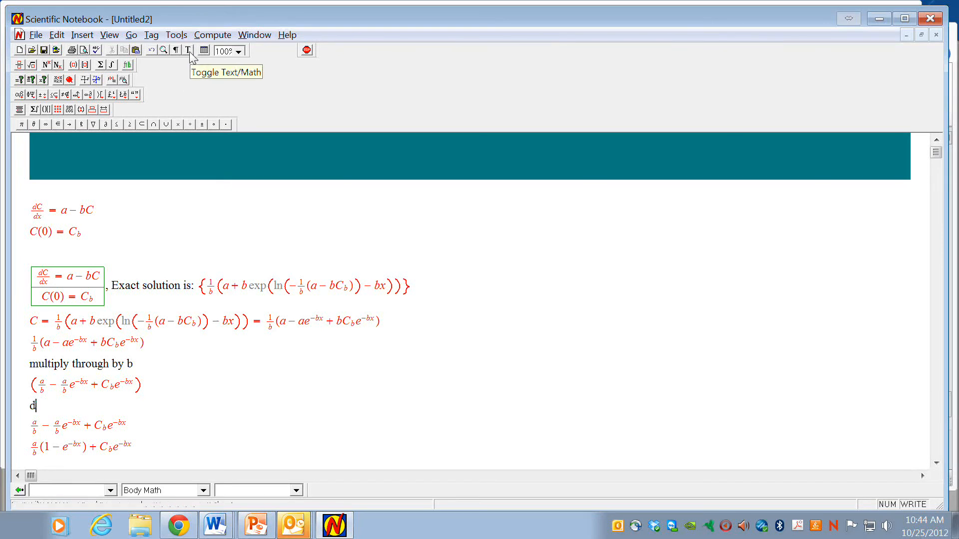
text(rop parentheses)
Add the text note "factor a/b" on a new line above the factored expression
key(Down)
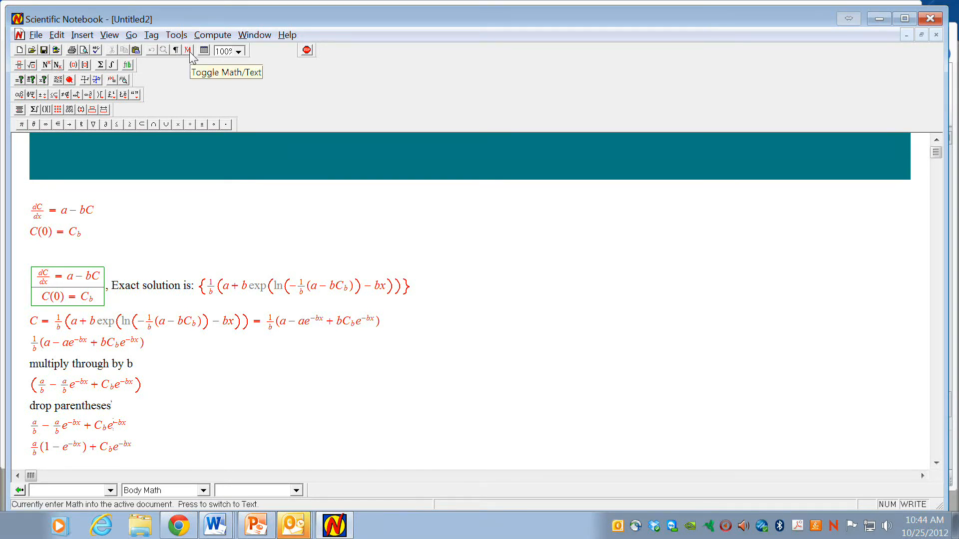
key(Right)
key(Right)
key(Right)
key(Right)
key(Return)
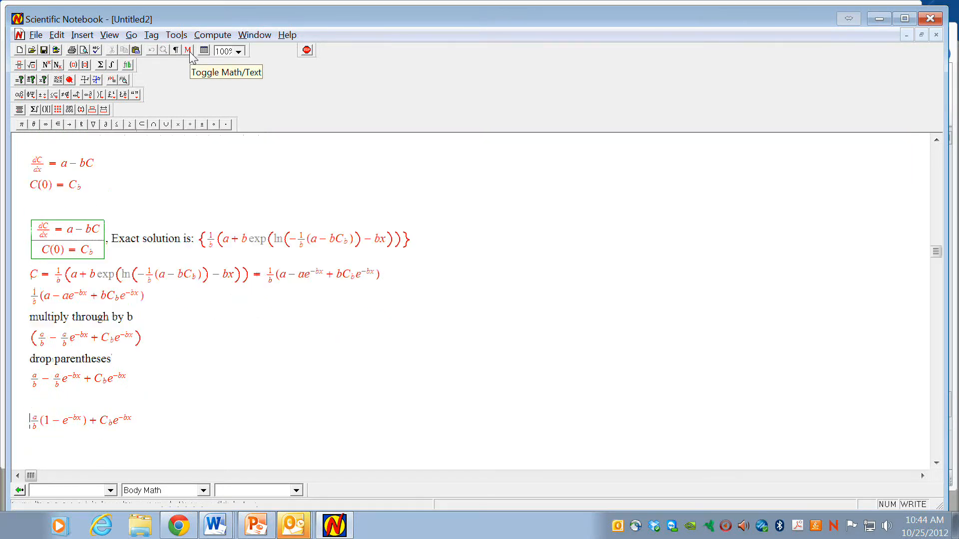
click(189, 51)
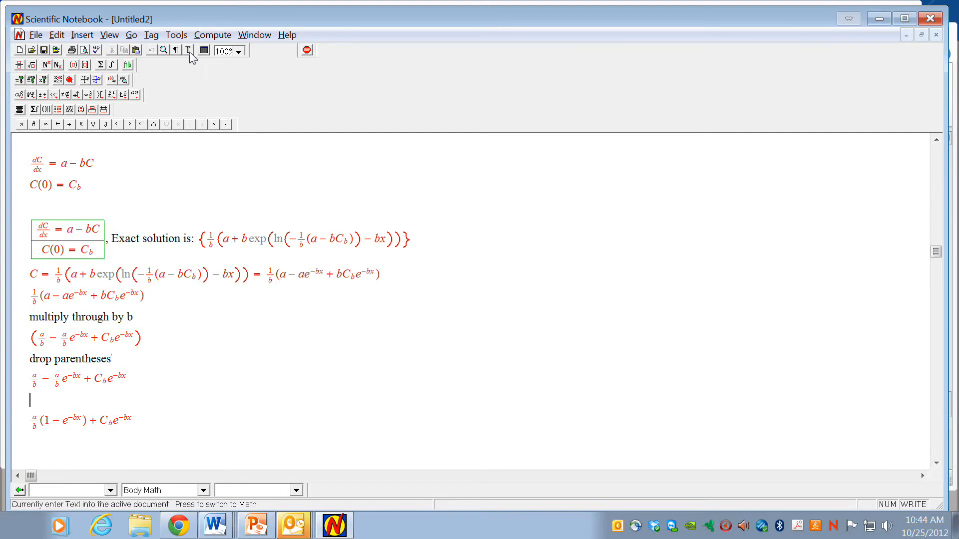
text(factor)
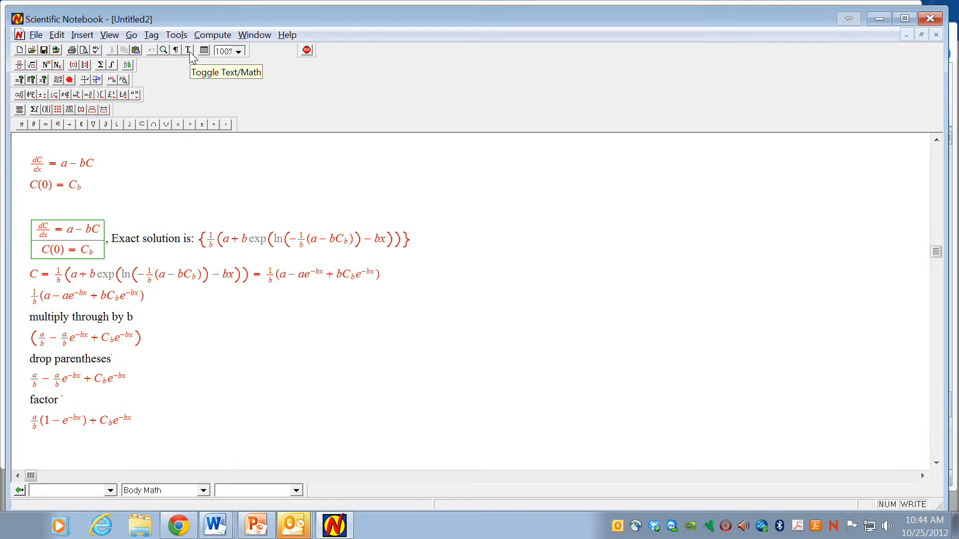
text( a/b)
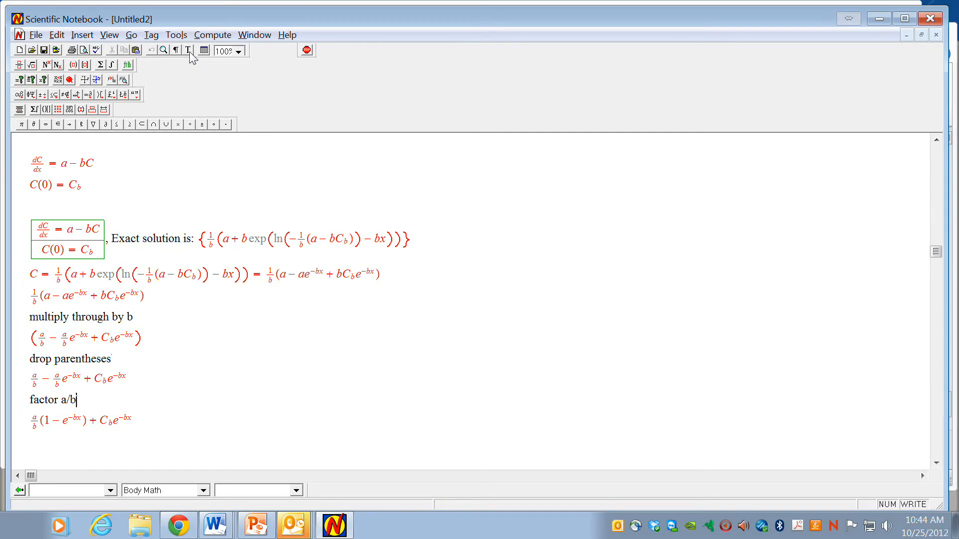
Add the text "the result is" on a new line below the factored expression
key(Down)
key(End)
key(Return)
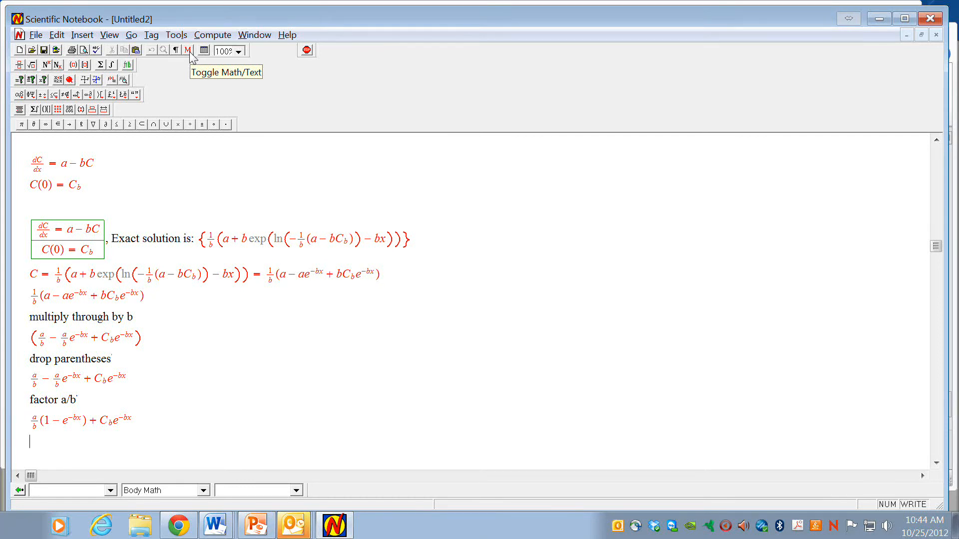
click(189, 50)
text(the result is)
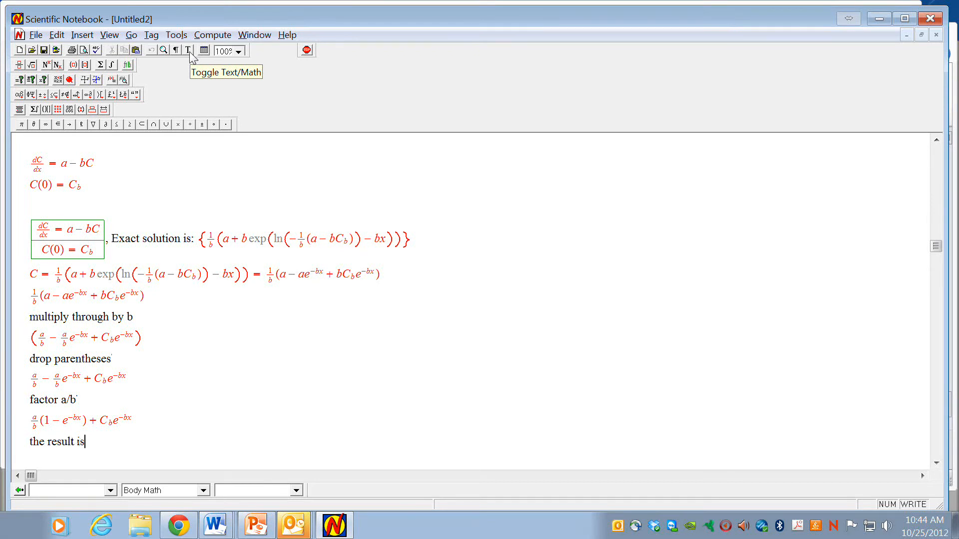
key(ctrl+Home)
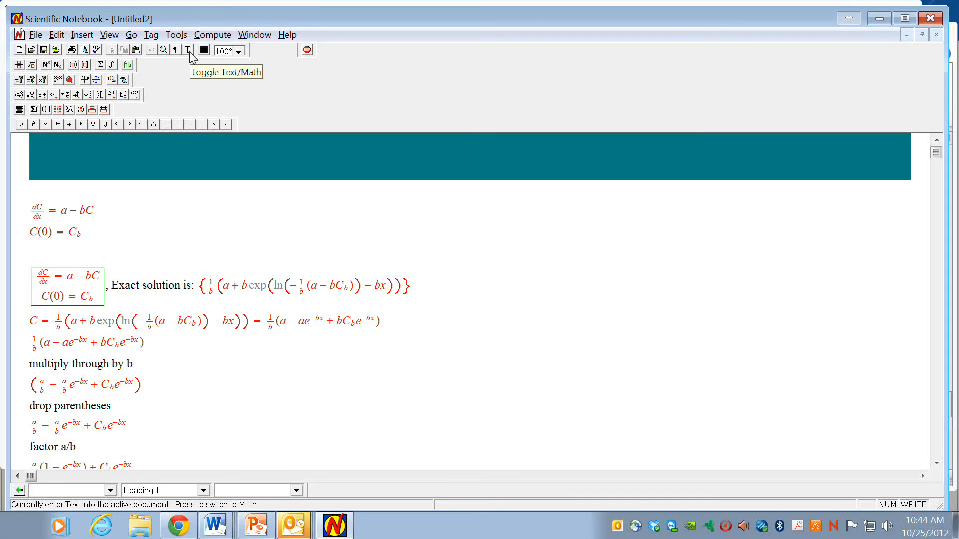
scroll(204, 246, down, 2)
scroll(154, 306, up, 1)
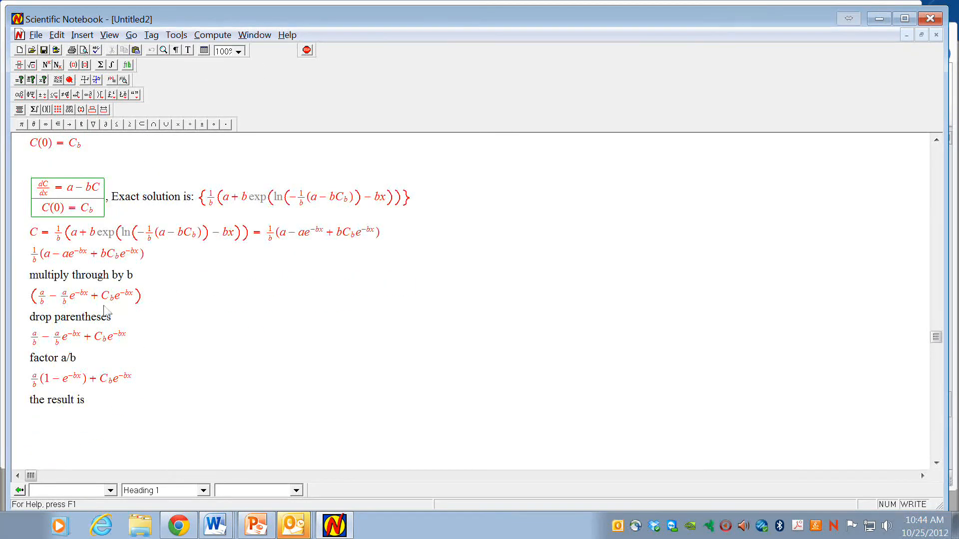
click(31, 232)
drag(33, 231, 64, 236)
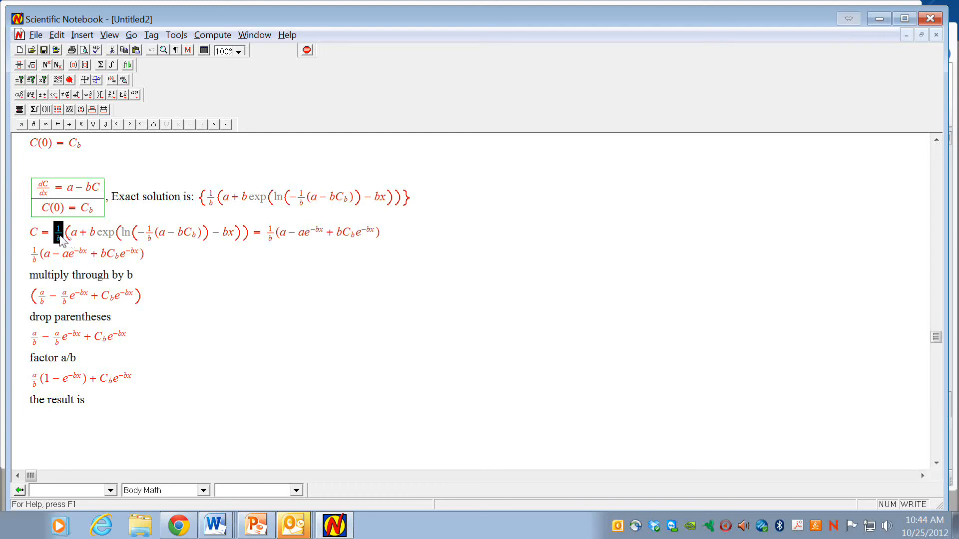
click(60, 239)
drag(31, 256, 130, 267)
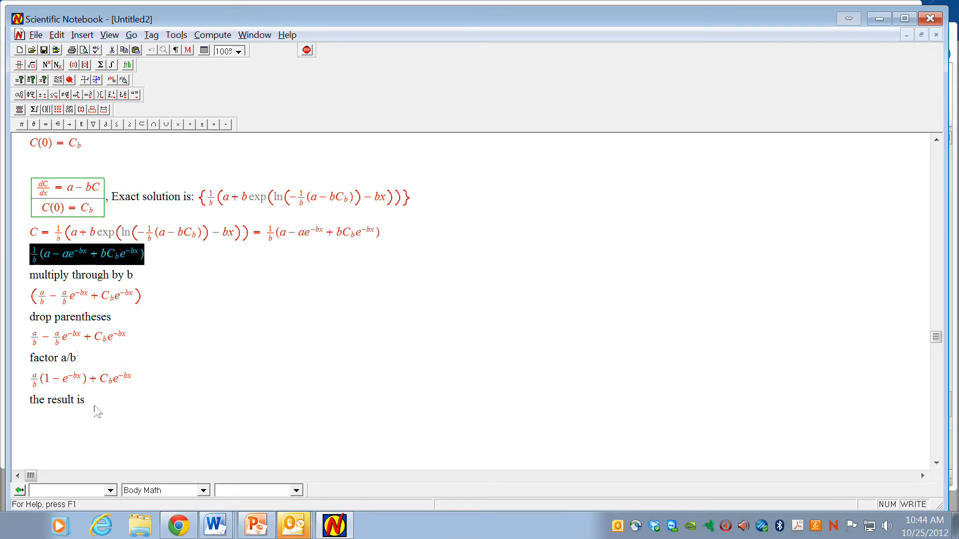
Copy the factored expression (a/b)(1 − e^(−bx)) + C_b e^(−bx) onto a new line below "the result is"
drag(145, 385, 29, 383)
key(ctrl+c)
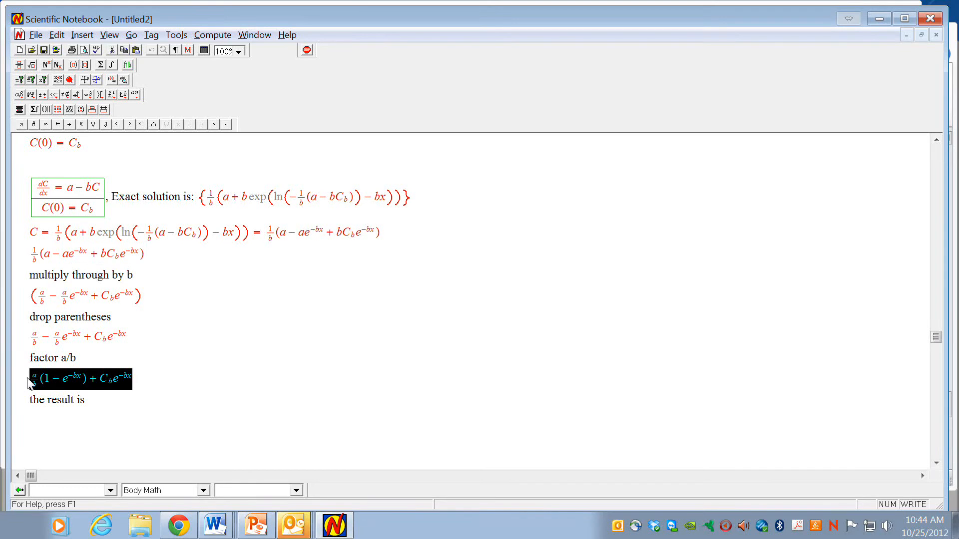
key(Right)
key(Down)
key(ctrl+m)
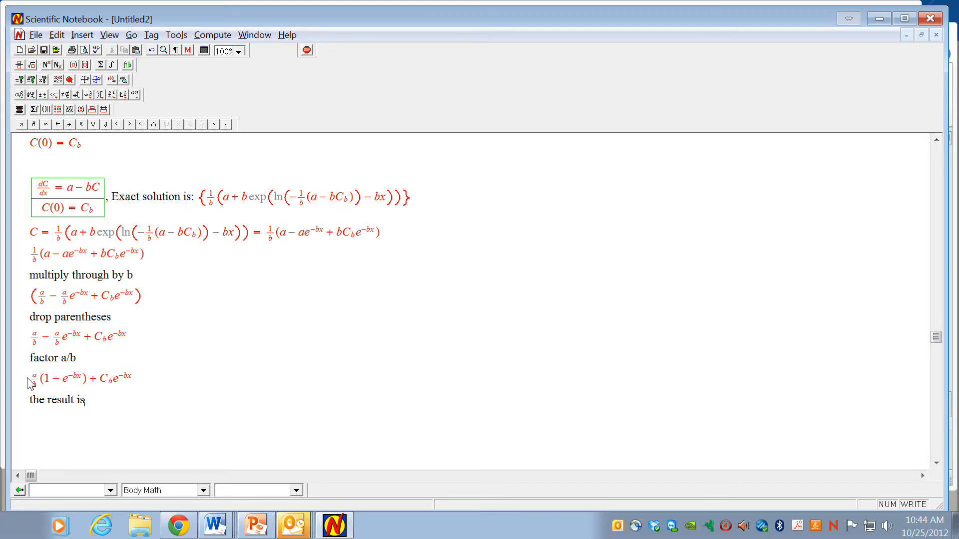
key(Return)
key(ctrl+v)
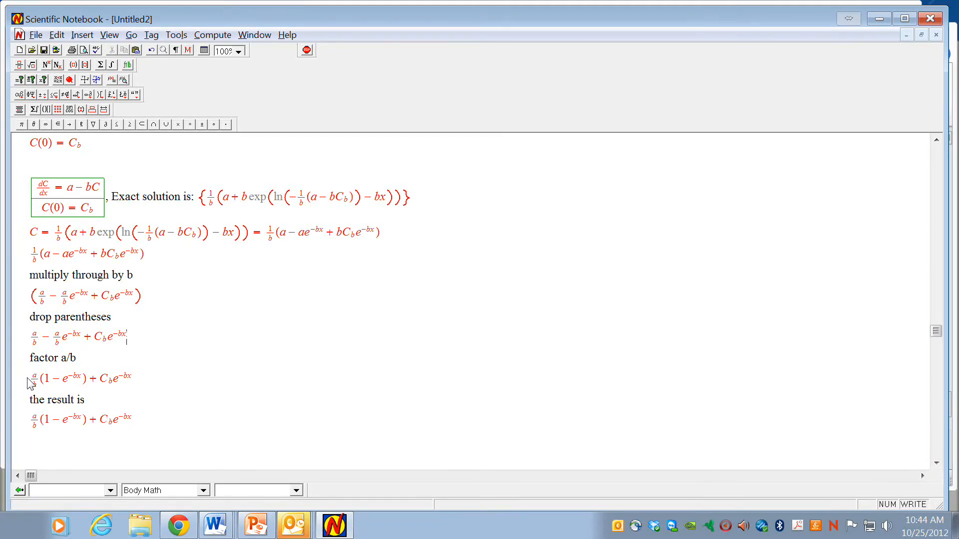
Insert "C =" in front of the expression on the last line
key(Up)
key(Up)
key(Up)
key(Up)
key(Up)
key(Down)
key(Down)
key(Down)
key(Down)
key(Down)
key(Down)
key(Down)
key(Down)
text(C=)
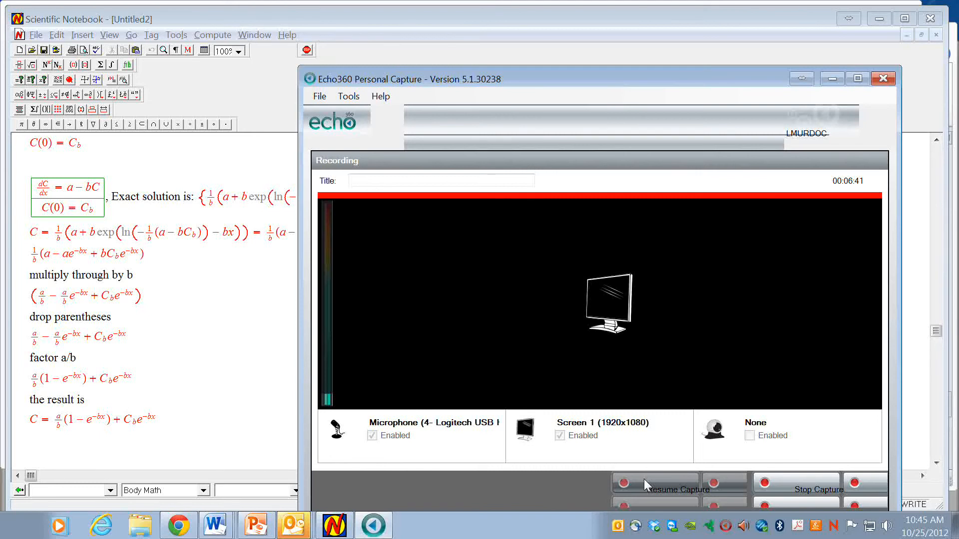
click(643, 478)
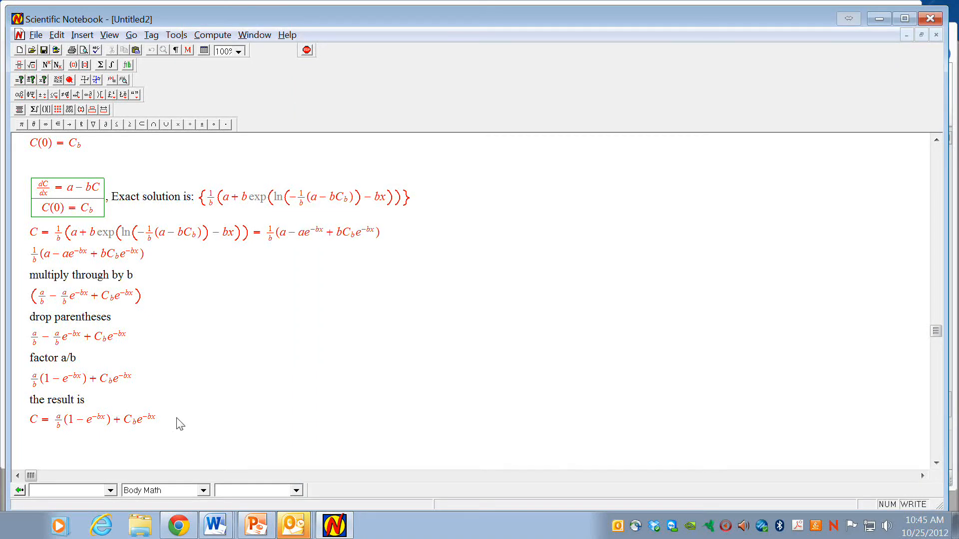
Add the text line "Separation of Variables" below the result for C
key(Return)
text(Supp)
key(BackSpace)
key(BackSpace)
key(BackSpace)
key(BackSpace)
click(187, 50)
text(Separation of )
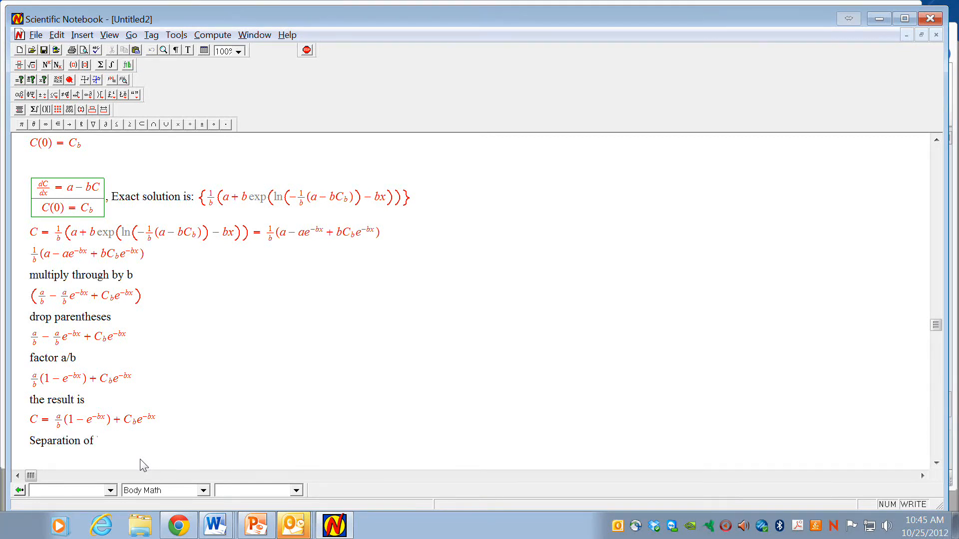
text(Variables)
Apply the Heading 3 tag to the whole "Separation of Variables" line
key(shift+Left)
key(shift+Left)
key(shift+Left)
key(shift+Left)
key(shift+Left)
key(shift+Left)
key(shift+Left)
key(shift+Left)
key(shift+Left)
key(shift+Left)
key(shift+Left)
key(shift+Left)
key(shift+Left)
key(shift+Left)
key(shift+Left)
key(shift+Left)
key(shift+Left)
key(shift+Left)
key(shift+Left)
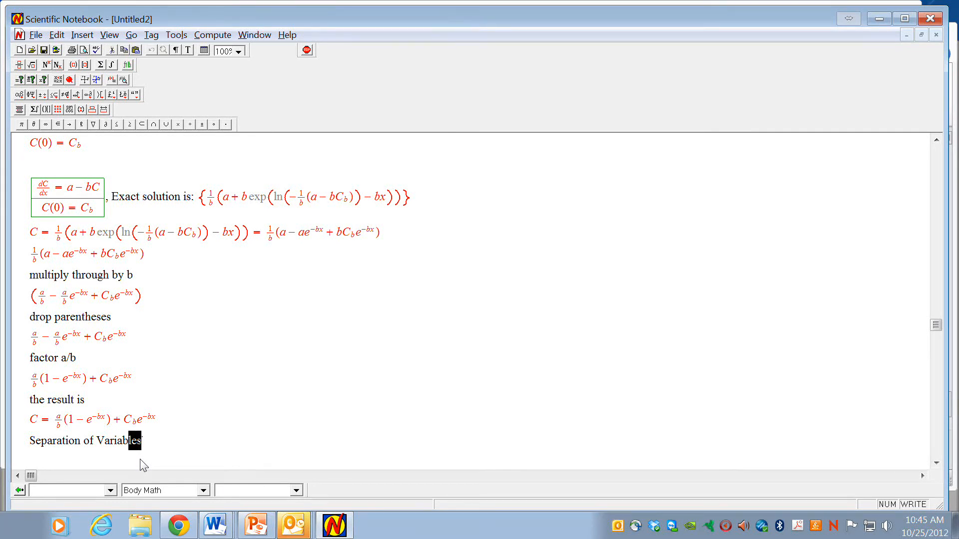
key(shift+Left)
key(shift+Left)
key(shift+Left)
key(shift+Left)
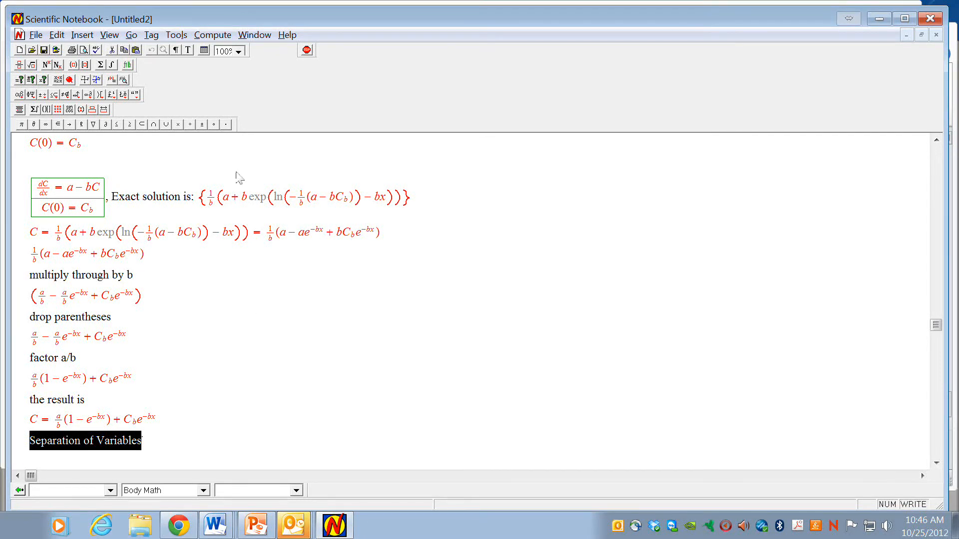
right_click(111, 443)
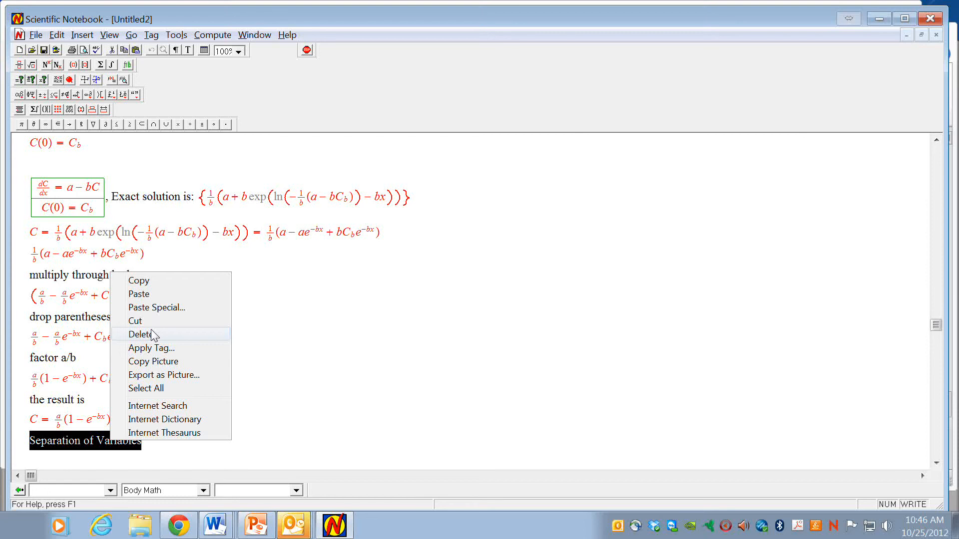
click(151, 348)
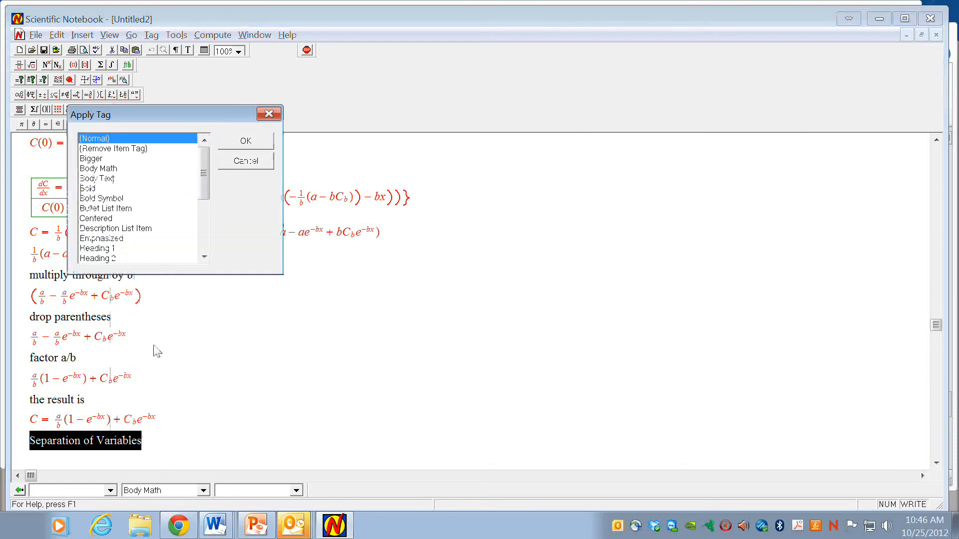
drag(203, 172, 203, 192)
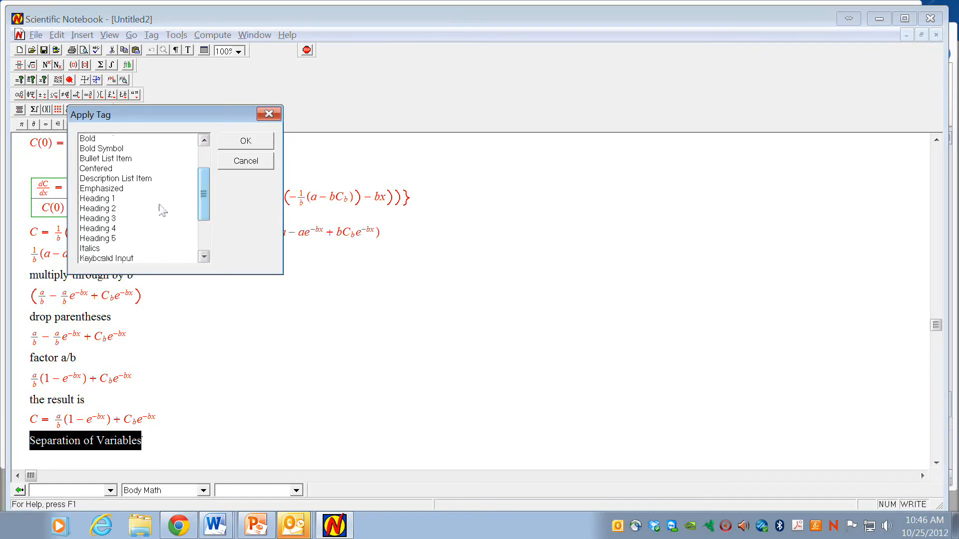
click(129, 218)
click(231, 142)
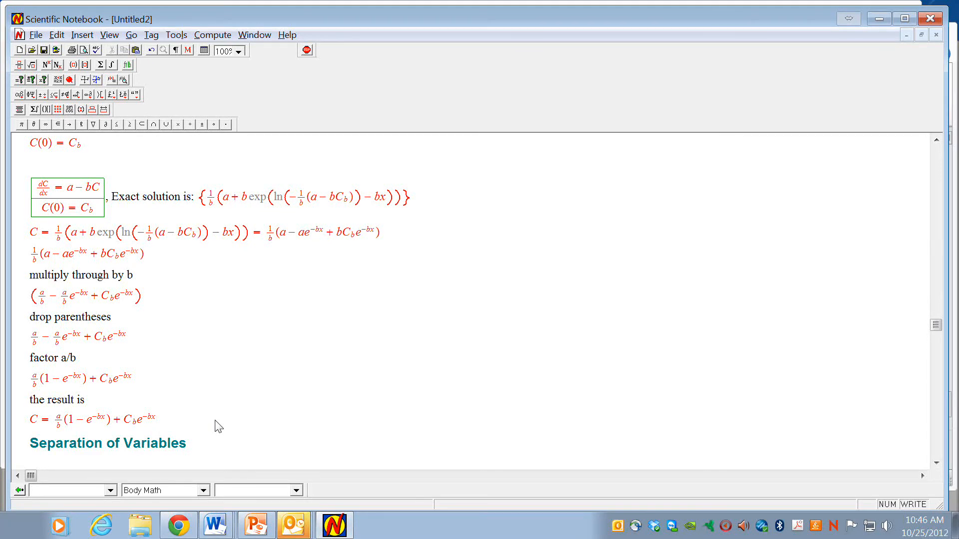
Copy the equation dC/dx = a − bC from the boxed system onto a new line below "Separation of Variables"
click(214, 444)
key(Return)
key(Up)
key(Up)
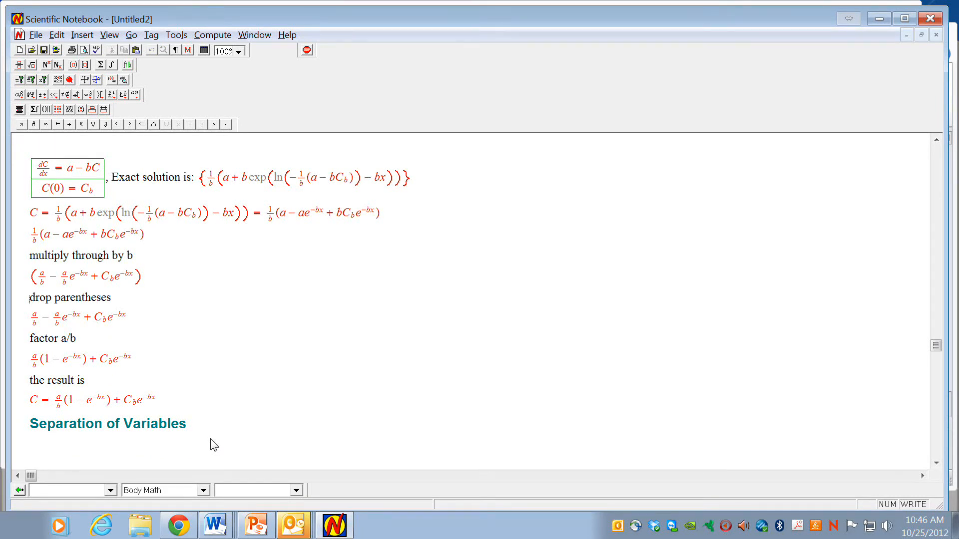
key(Up)
key(Up)
key(Up)
key(shift+Right)
key(shift+Right)
key(shift+Right)
key(shift+Right)
key(shift+Right)
key(shift+Right)
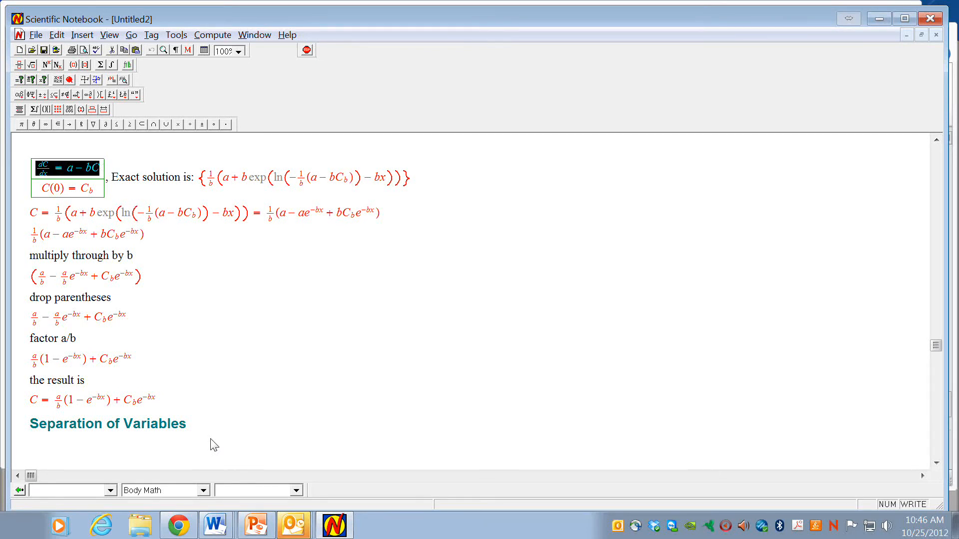
key(ctrl+x)
key(ctrl+v)
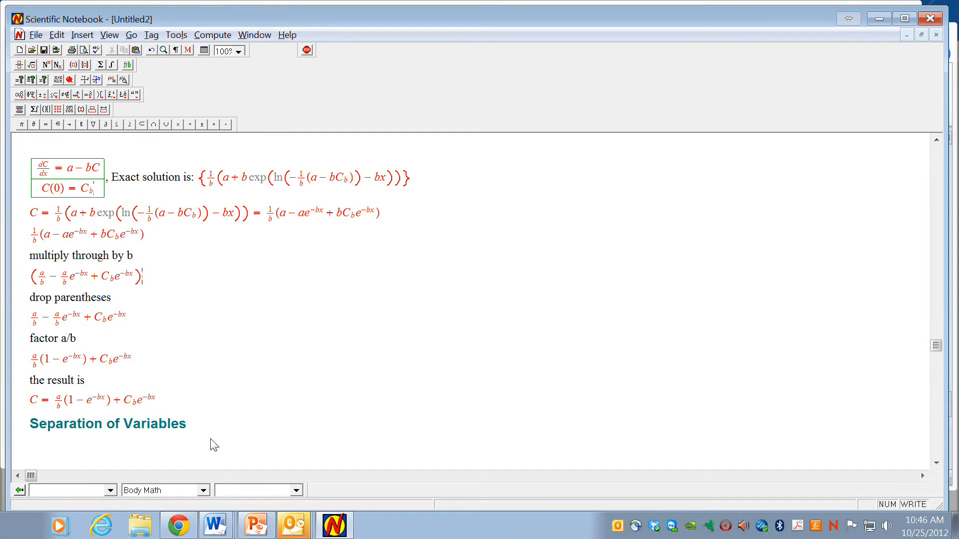
key(Down)
key(Down)
key(Down)
key(Down)
key(Down)
key(Down)
key(ctrl+v)
key(Return)
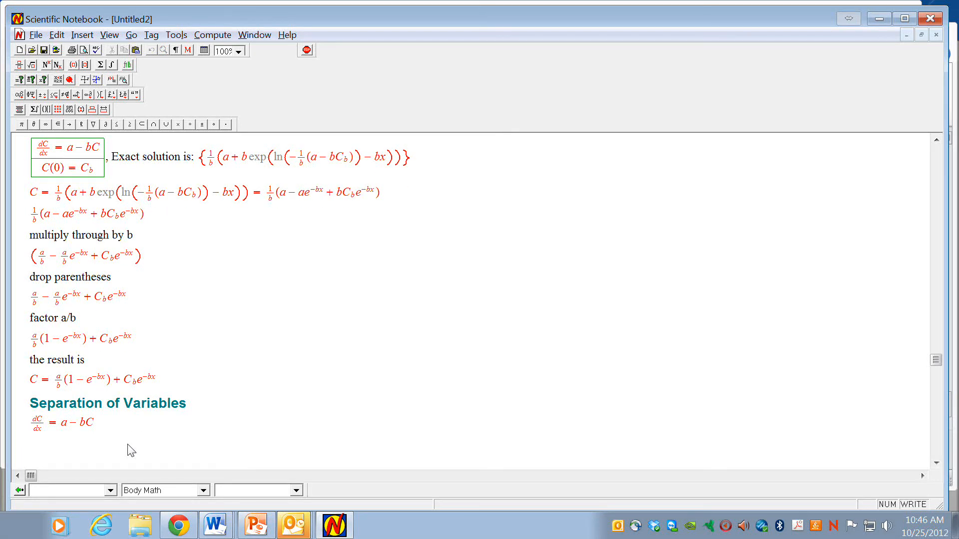
Insert a blank line between the result for C and the "Separation of Variables" line
key(Up)
key(Up)
key(Return)
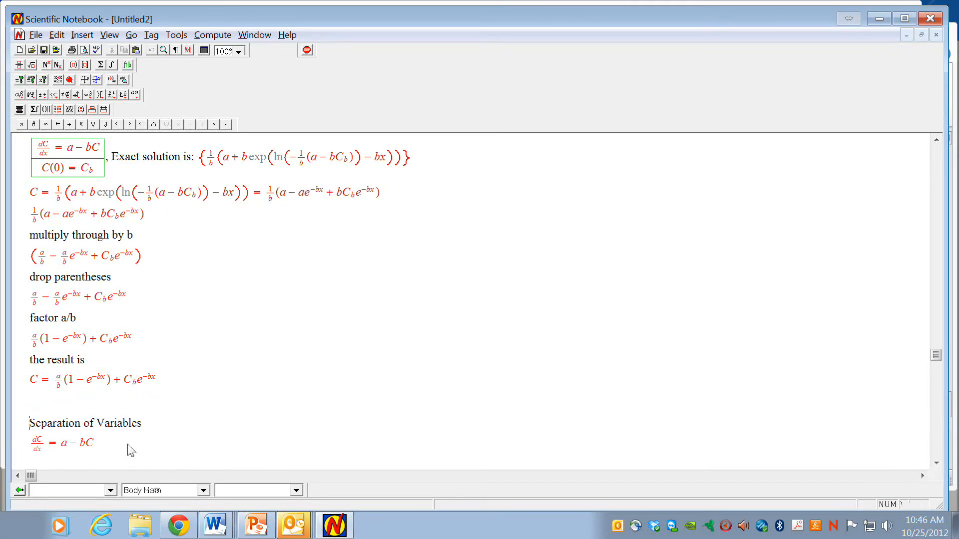
key(Down)
key(Down)
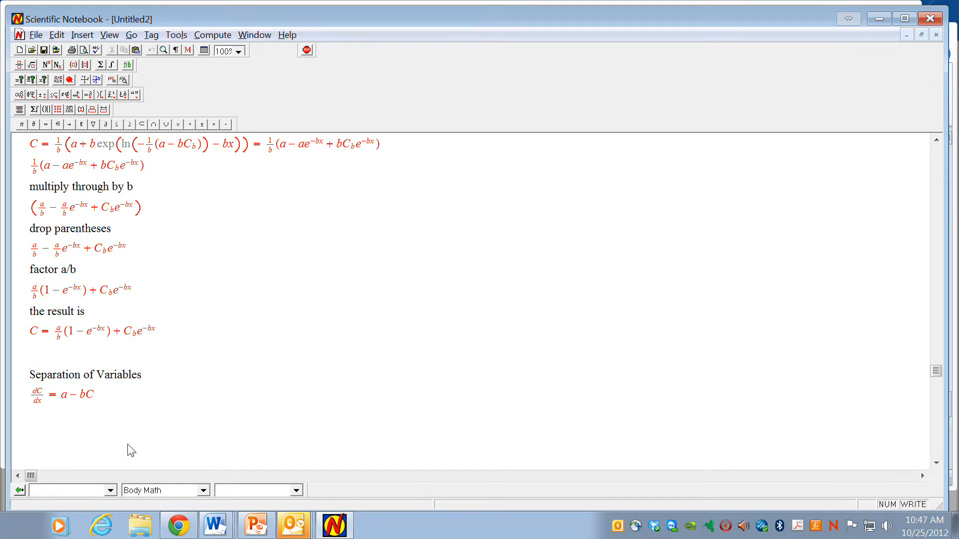
Duplicate the equation dC/dx = a − bC on a new line directly below itself
key(shift+Left)
key(Right)
key(shift+Right)
key(shift+Right)
key(shift+Right)
key(shift+Right)
key(shift+Right)
key(shift+Right)
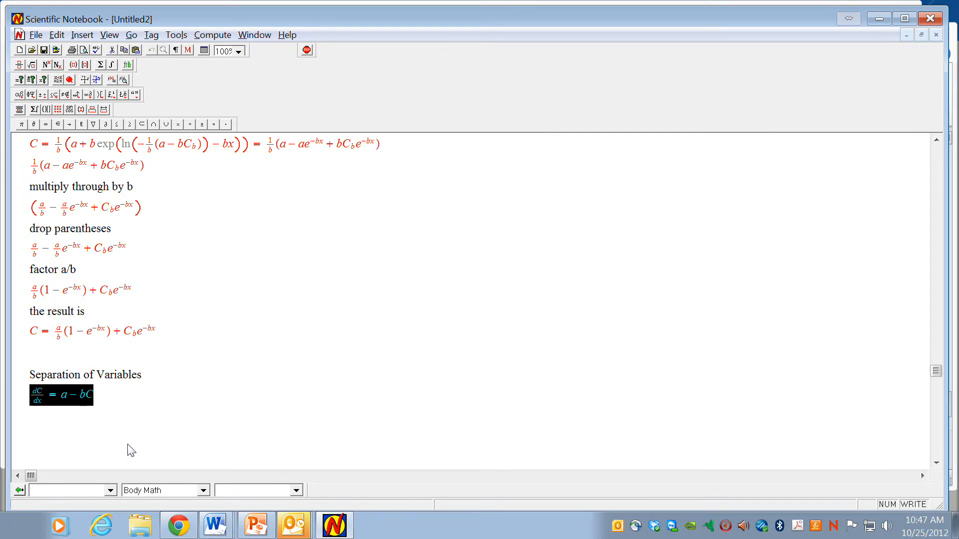
key(ctrl+c)
key(Right)
key(Return)
key(ctrl+v)
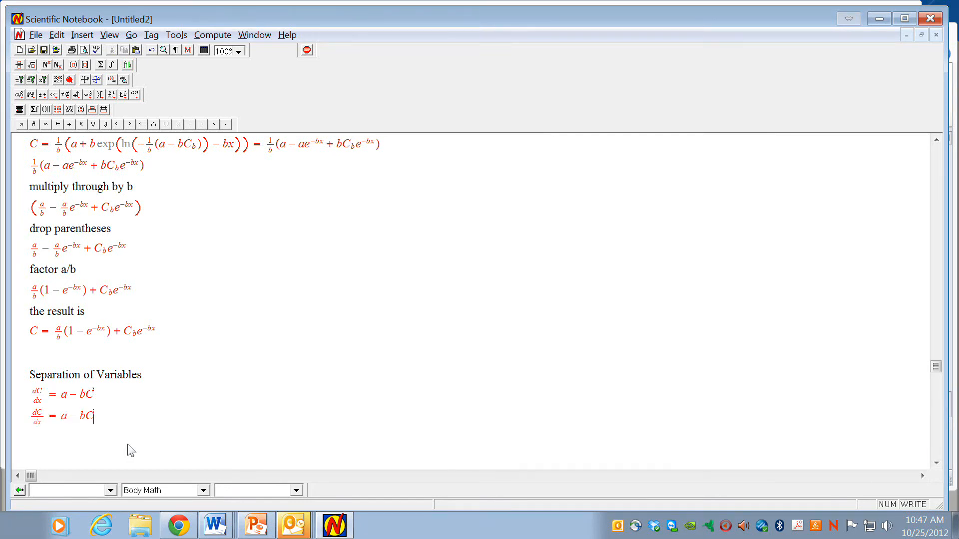
Rearrange the duplicated equation into dC/(a − bC) = dx
key(shift+Left)
key(shift+Left)
key(shift+Left)
key(shift+Left)
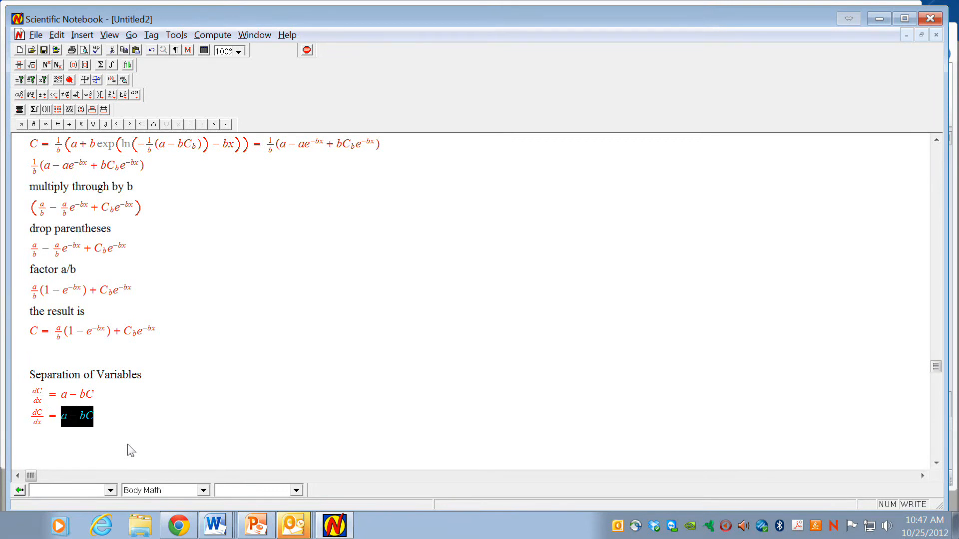
key(Delete)
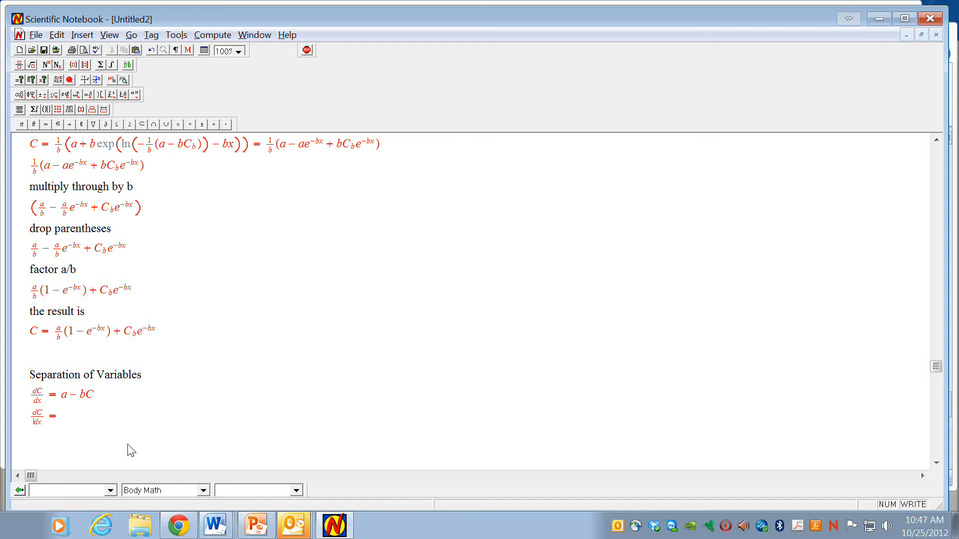
key(ctrl+v)
key(shift+Right)
key(shift+Right)
key(Delete)
key(ctrl+v)
Copy dC/(a − bC) = dx onto a new line and put an integral sign in front of each side
key(shift+Left)
key(shift+Left)
key(shift+Left)
key(shift+Left)
key(shift+Left)
key(shift+Left)
key(ctrl+x)
key(ctrl+v)
key(ctrl+v)
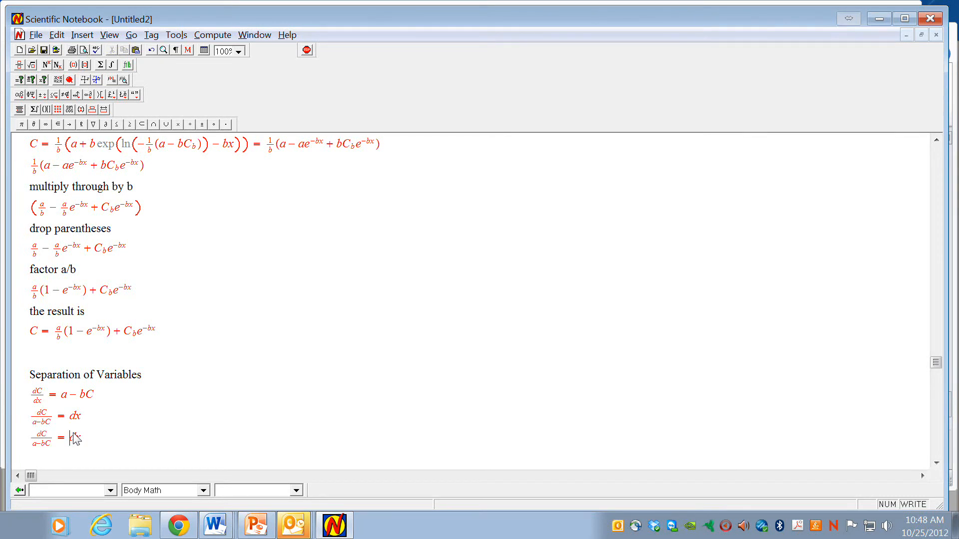
click(111, 64)
click(112, 65)
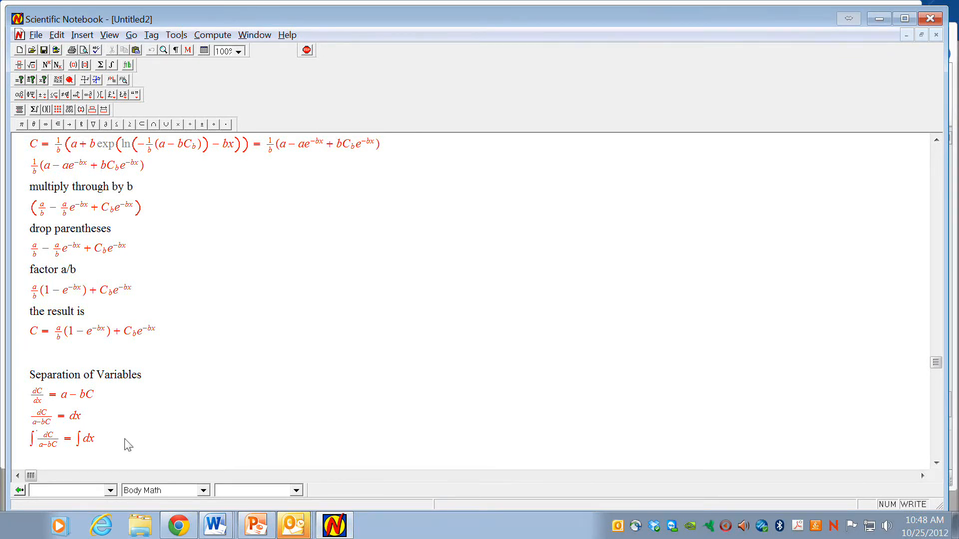
Copy only the left integral ∫dC/(a − bC) onto a new line and evaluate it
key(Left)
key(shift+End)
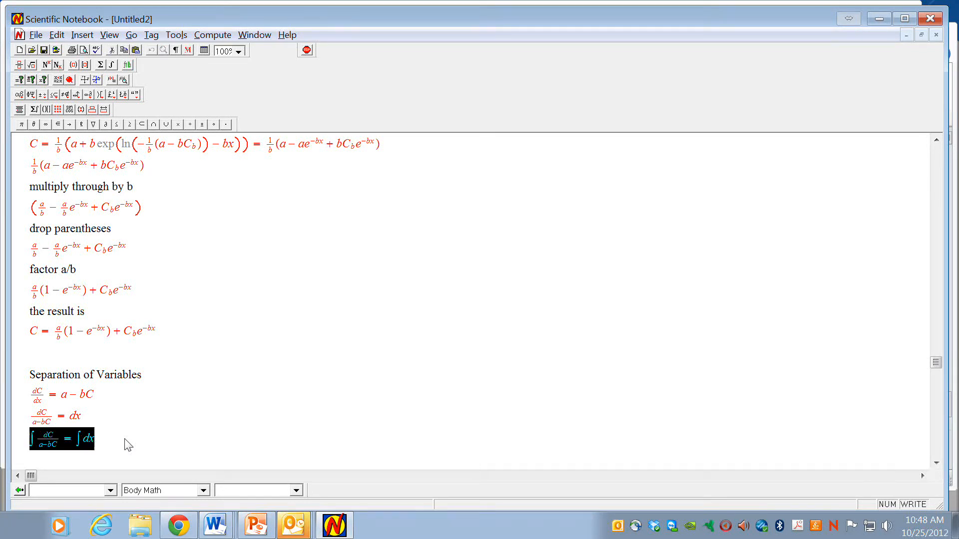
key(ctrl+c)
key(End)
key(Return)
key(ctrl+v)
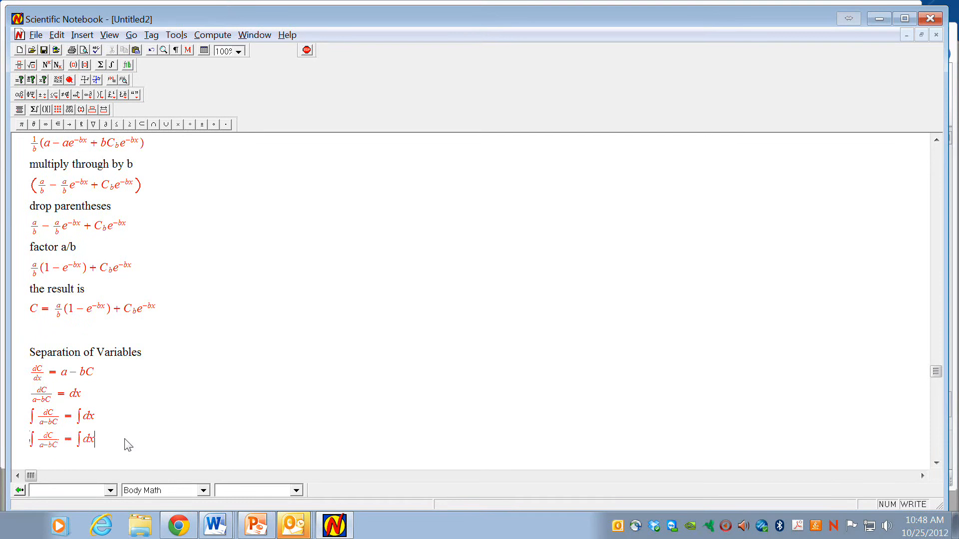
key(shift+Left)
key(shift+Left)
key(shift+Left)
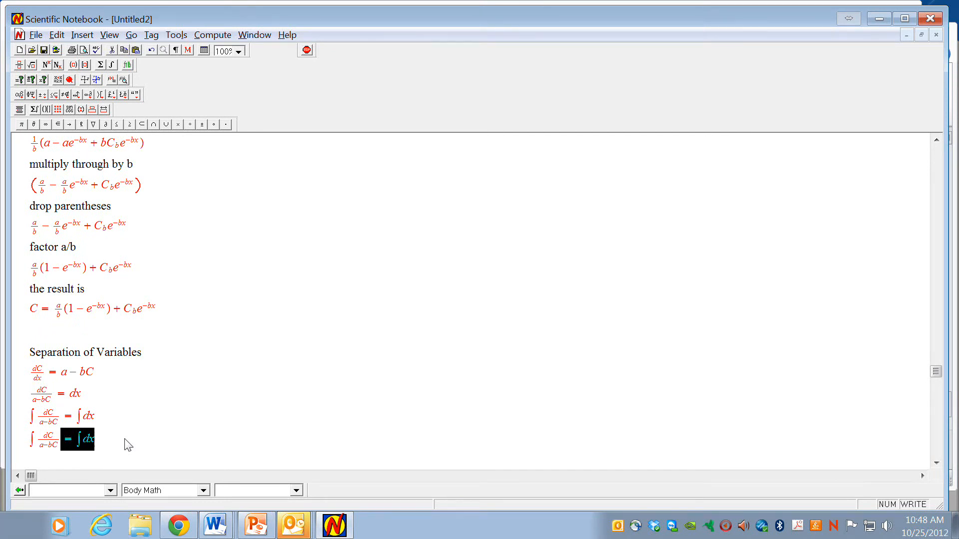
key(Delete)
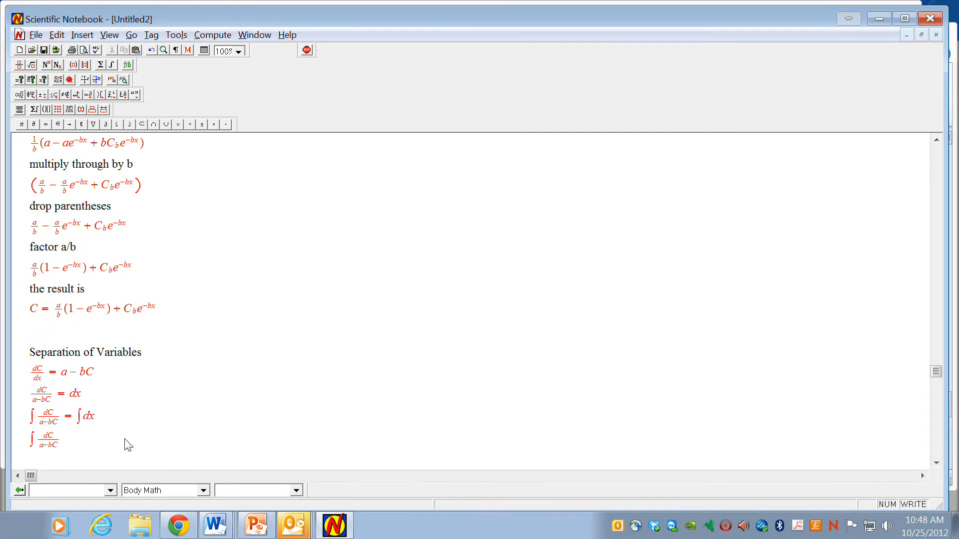
key(Down)
click(20, 81)
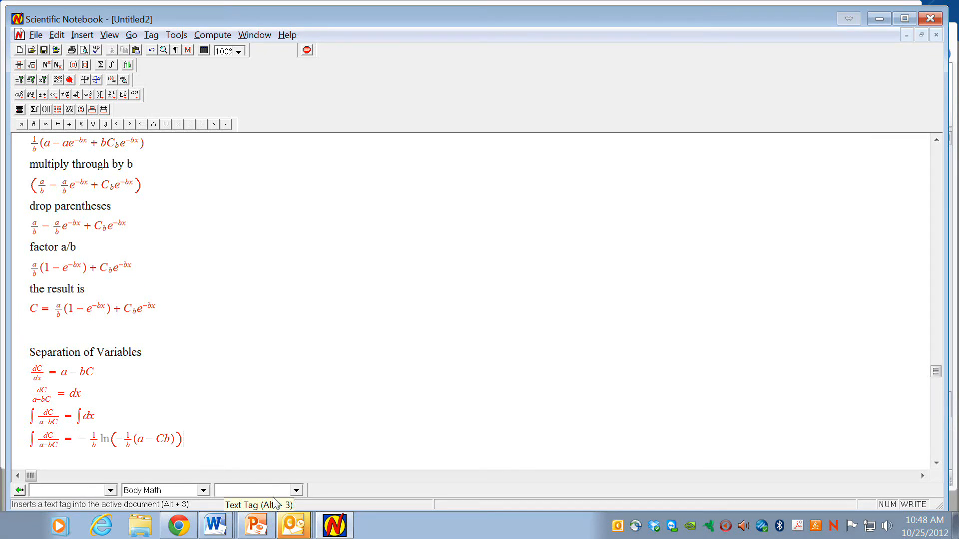
Copy the right integral ∫dx onto a new line below the evaluated integral and evaluate it
key(shift+Left)
key(shift+Left)
key(shift+Left)
key(ctrl+x)
key(ctrl+v)
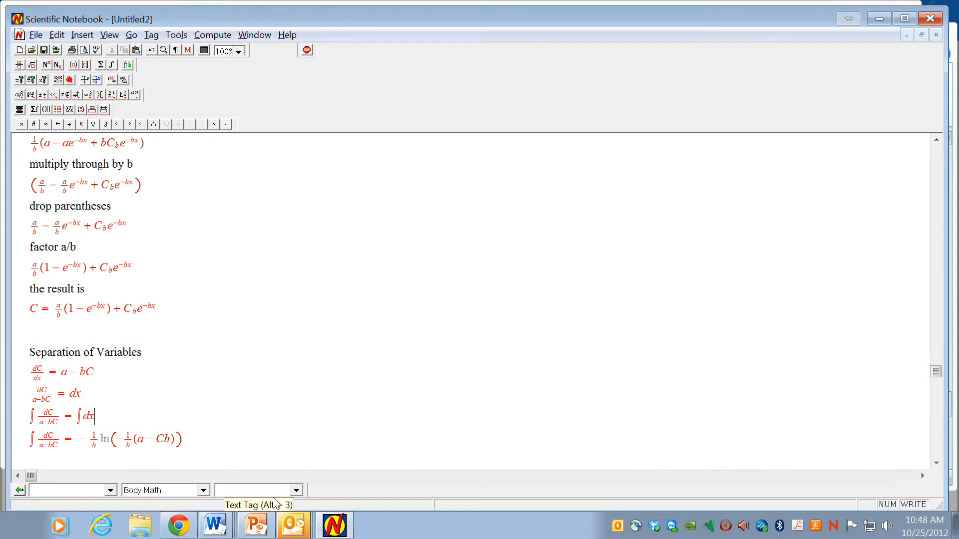
key(End)
key(Return)
key(ctrl+v)
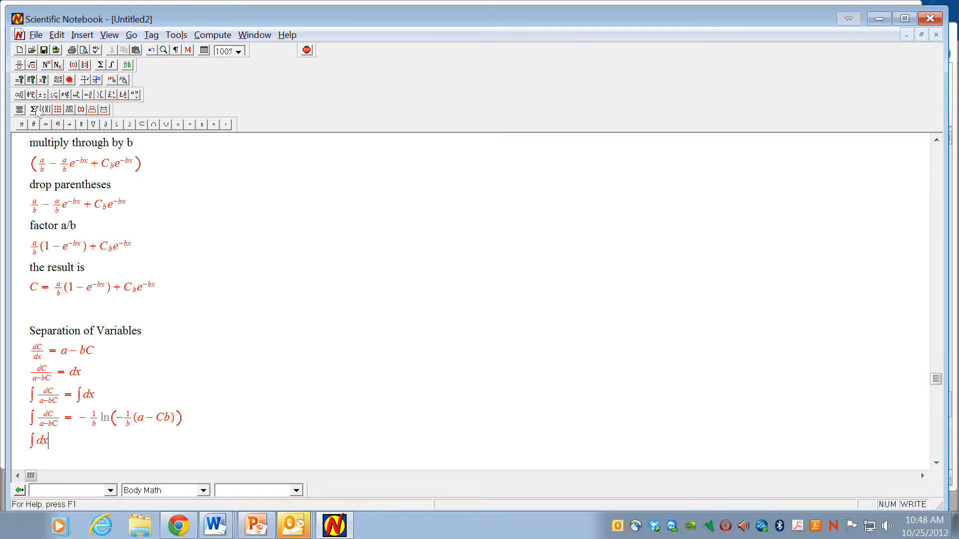
click(20, 82)
Equate the two evaluated integrals on a new line as −(1/b) ln(−(1/b)(a − Cb)) = x
key(Up)
key(Up)
key(Right)
key(shift+Right)
key(shift+Right)
key(shift+Right)
key(shift+Right)
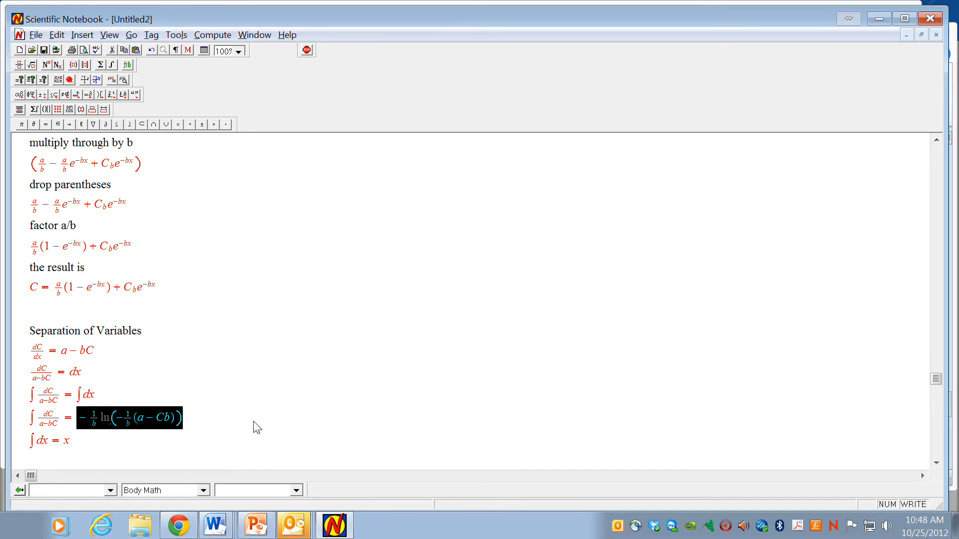
key(Right)
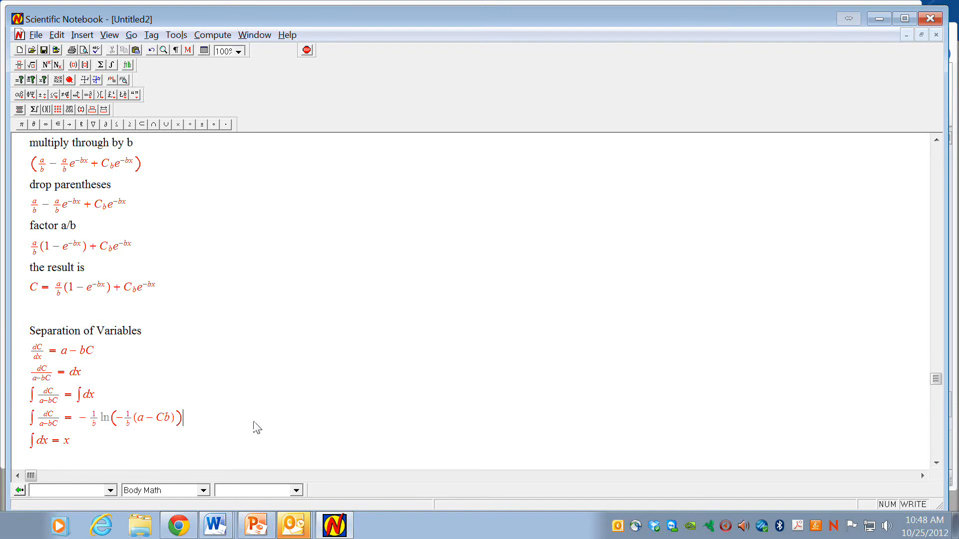
key(Down)
key(Down)
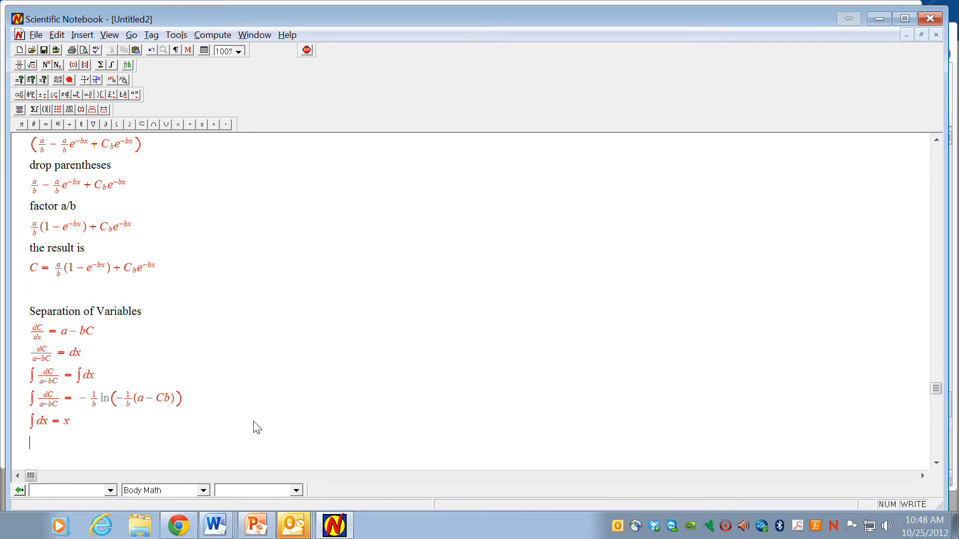
key(ctrl+v)
text(=)
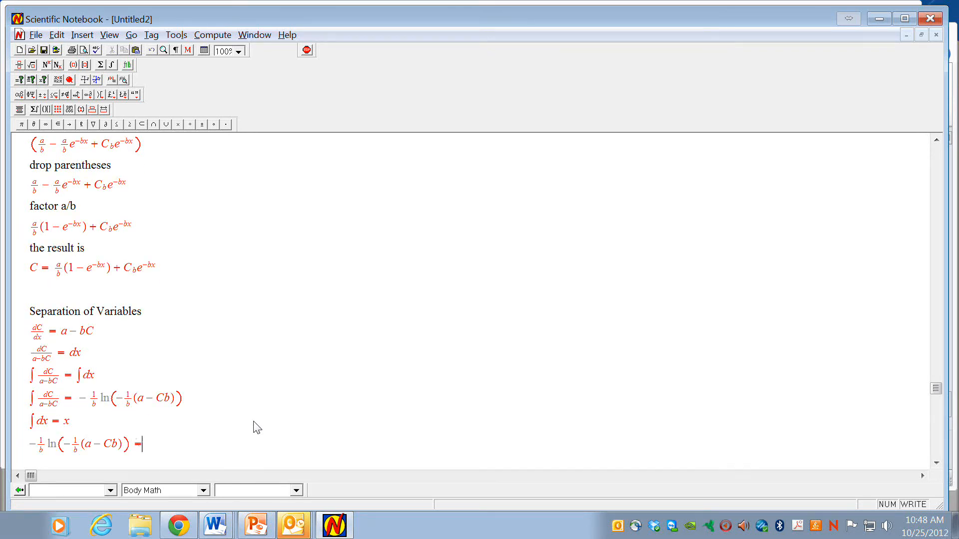
key(Up)
key(shift+Left)
key(Right)
key(End)
key(ctrl+v)
drag(105, 378, 20, 389)
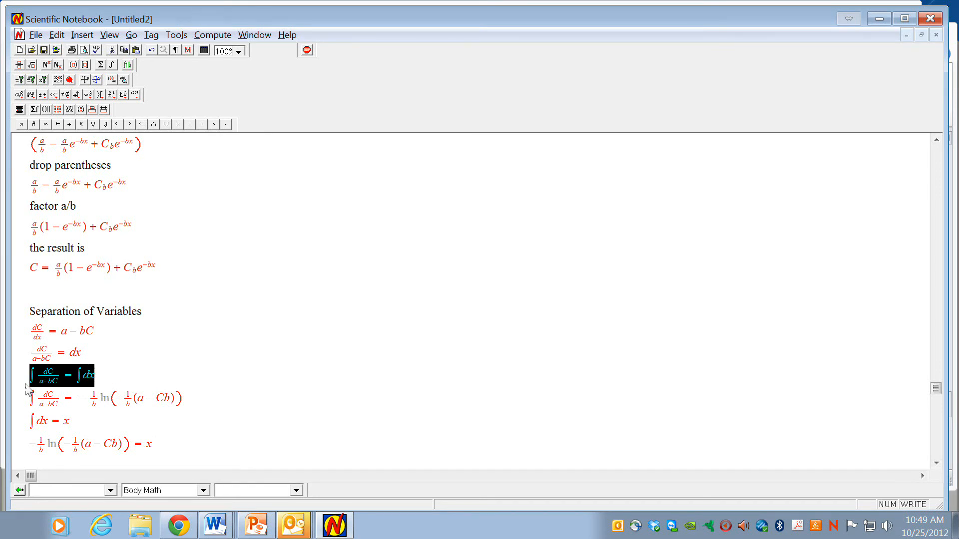
drag(191, 445, 20, 457)
click(160, 449)
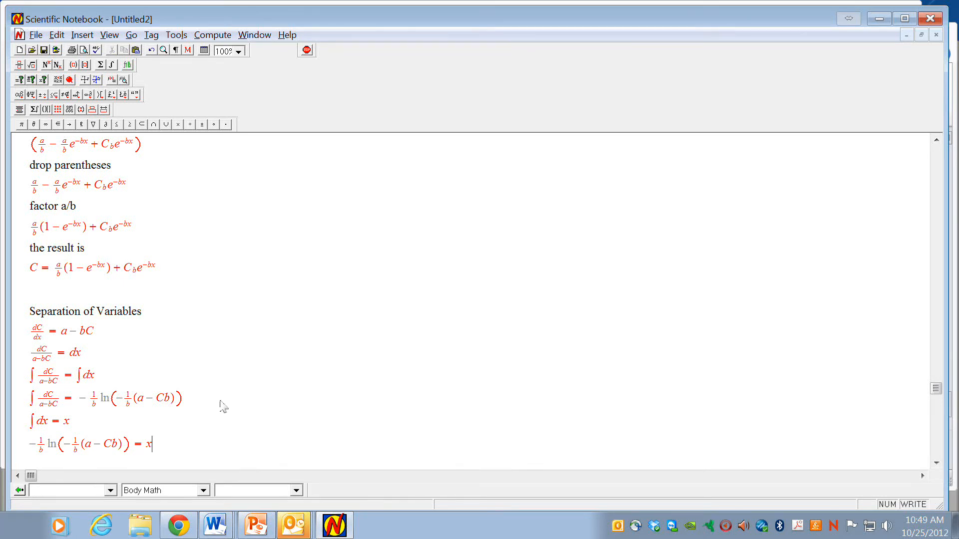
drag(100, 378, 29, 388)
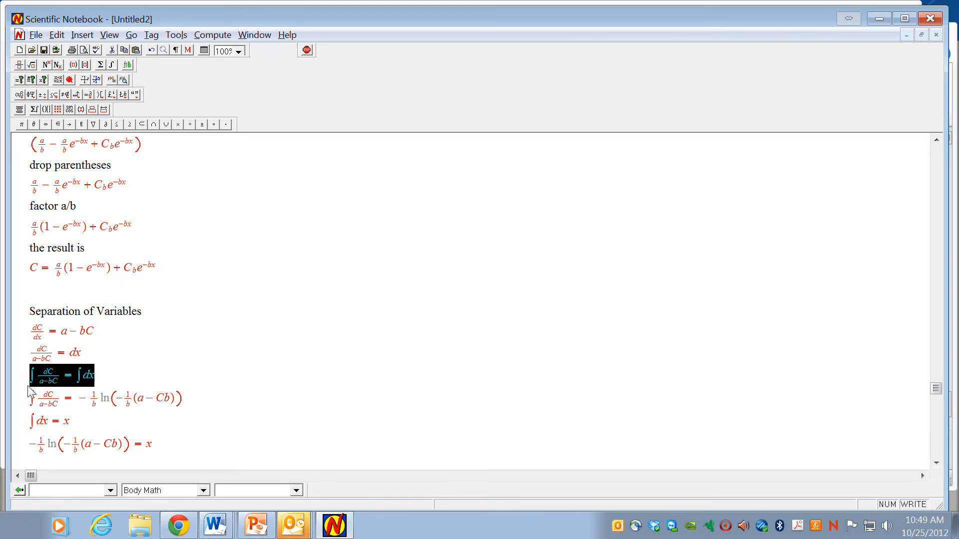
Append "+ C1" to the right side of the last equation, with the 1 as a subscript
click(159, 450)
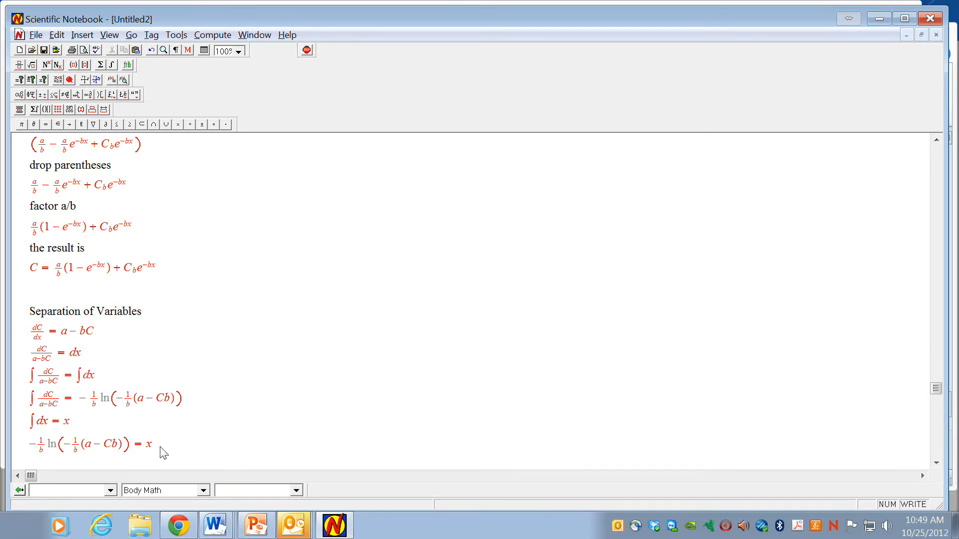
text(+ C1)
key(shift+Left)
click(57, 65)
Copy the initial condition C(0) = C_b from the exact-solution section onto a new line below the integrated equation
scroll(194, 443, up, 3)
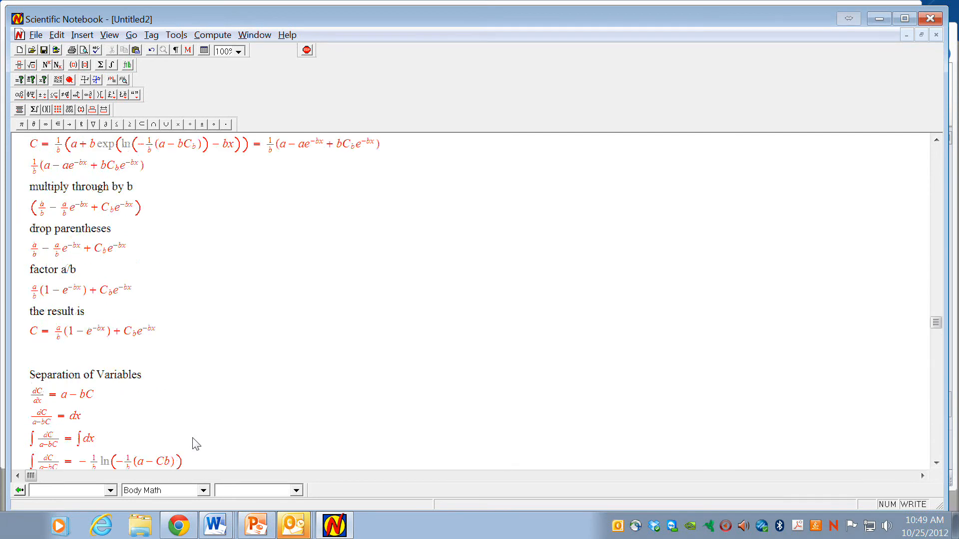
scroll(194, 443, up, 8)
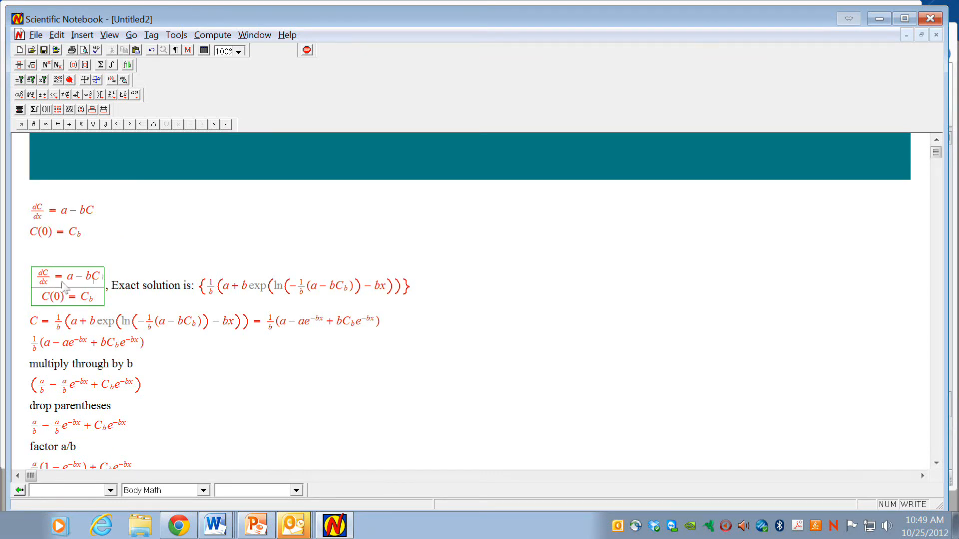
drag(35, 275, 44, 305)
key(ctrl+c)
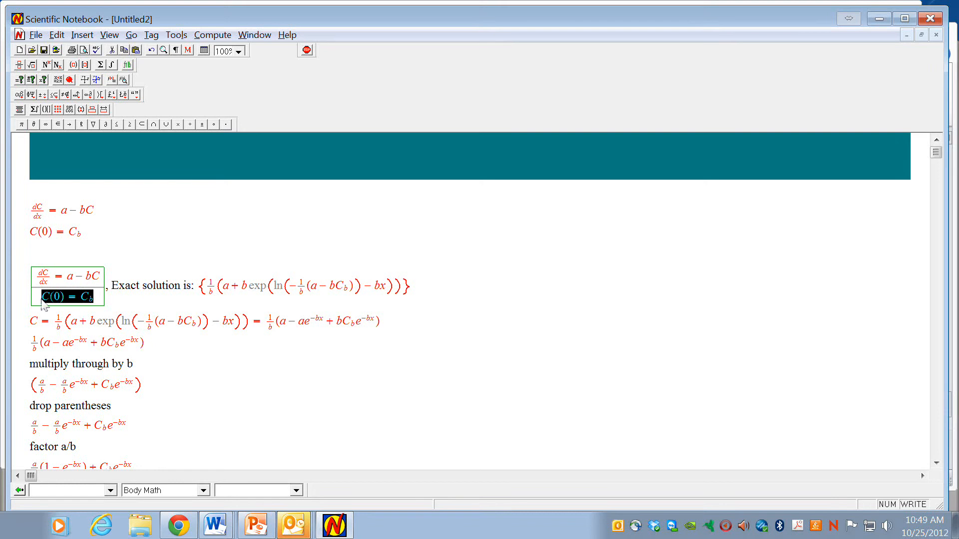
key(Delete)
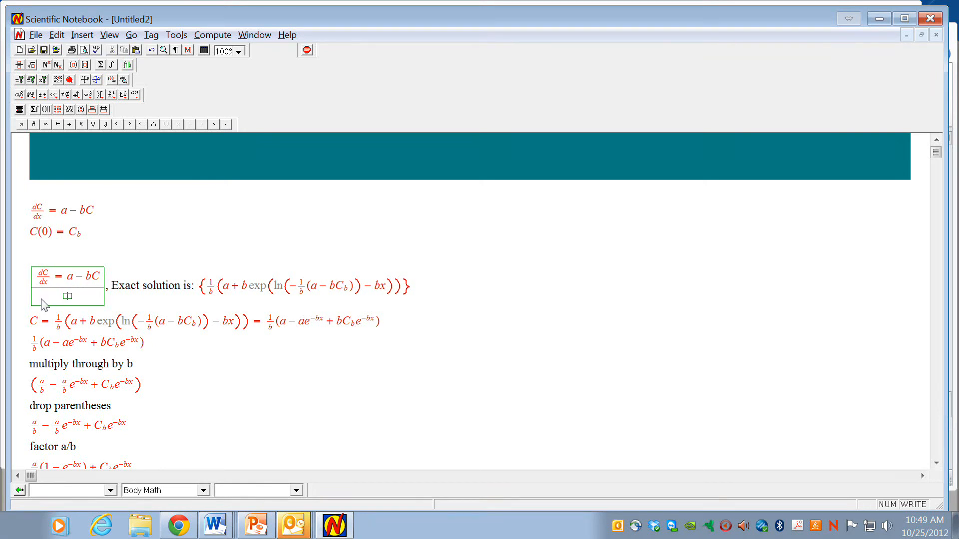
key(ctrl+z)
scroll(99, 344, down, 3)
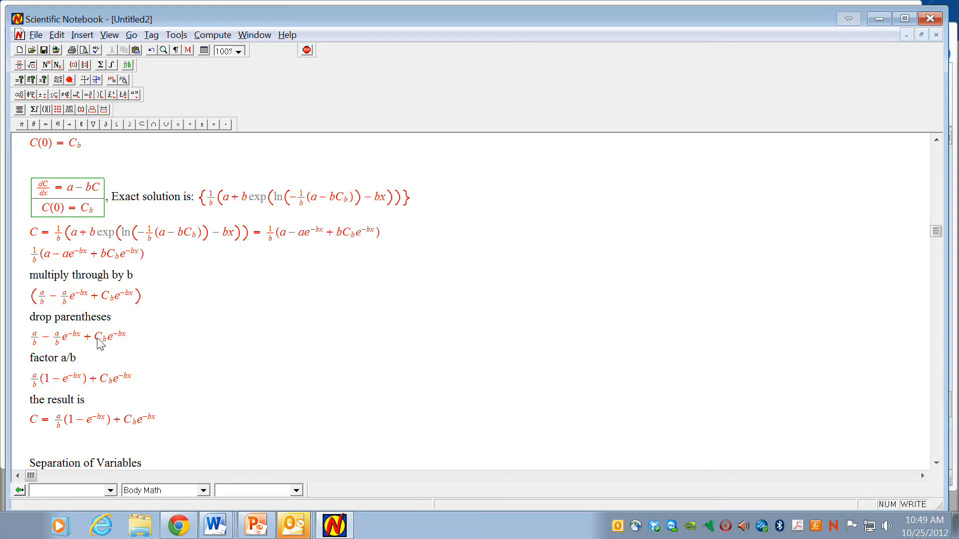
scroll(100, 344, down, 3)
scroll(100, 344, down, 2)
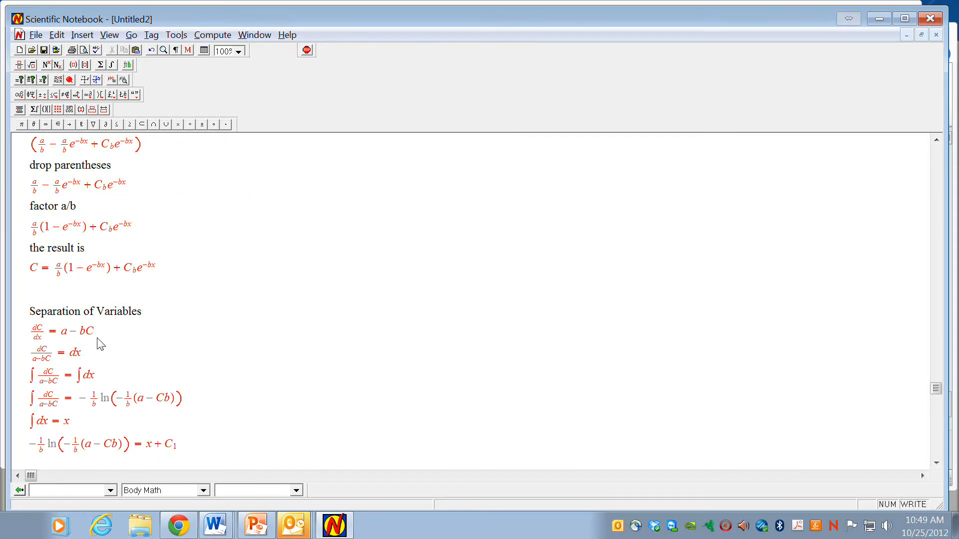
scroll(99, 344, down, 2)
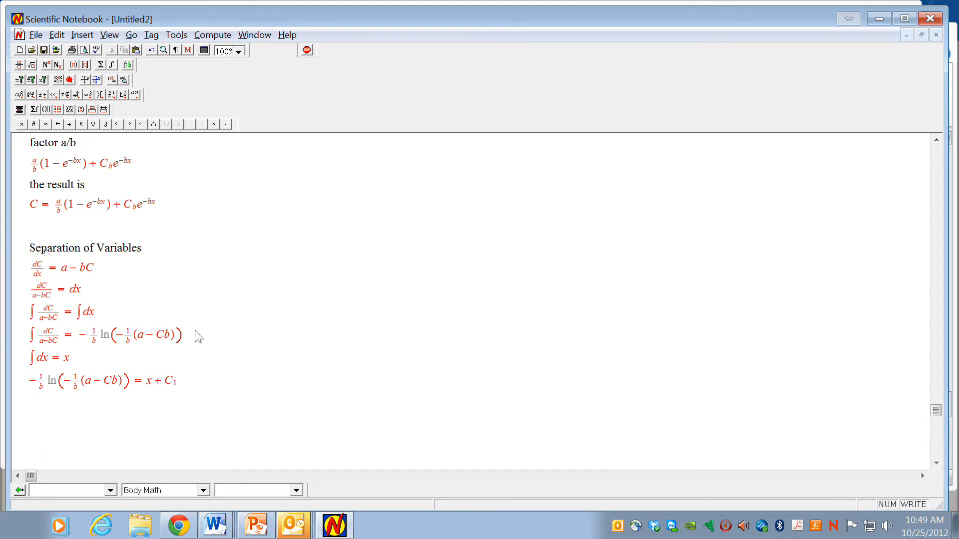
click(188, 378)
key(Return)
key(ctrl+v)
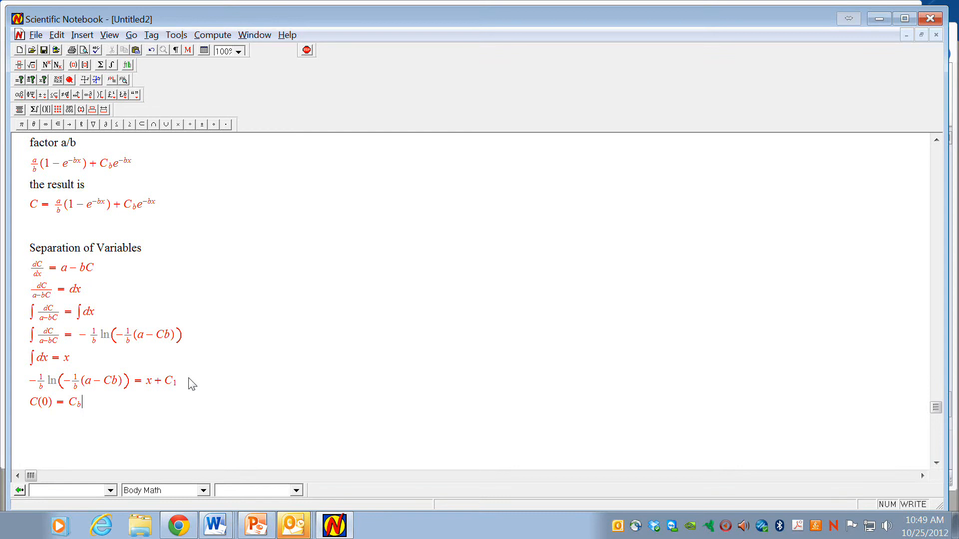
Copy the integrated equation −(1/b) ln(−(1/b)(a − Cb)) = x + C1 onto a new line below the initial condition
key(Up)
key(Right)
key(Right)
key(Right)
key(Right)
key(Right)
key(Right)
key(Right)
key(Right)
key(Right)
key(Right)
key(Right)
key(Right)
key(Right)
key(Right)
key(Right)
key(Right)
key(Right)
key(Right)
key(Right)
key(Right)
key(Left)
key(Left)
key(Left)
key(Left)
key(Left)
key(Home)
key(Right)
key(Left)
key(Left)
key(Left)
key(Up)
key(Home)
key(shift+Right)
key(shift+Right)
key(shift+Right)
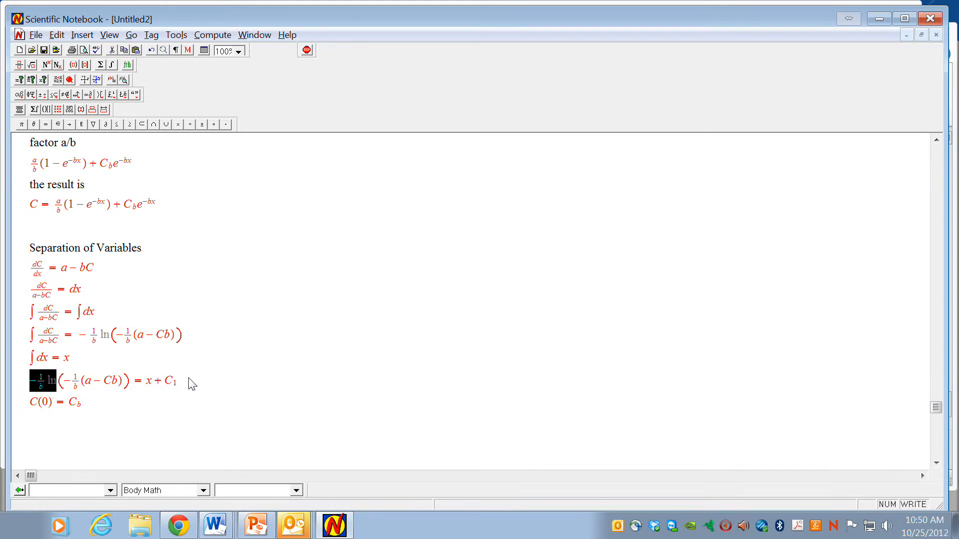
key(shift+Right)
key(shift+Right)
key(shift+Right)
key(shift+Right)
key(shift+Right)
key(ctrl+c)
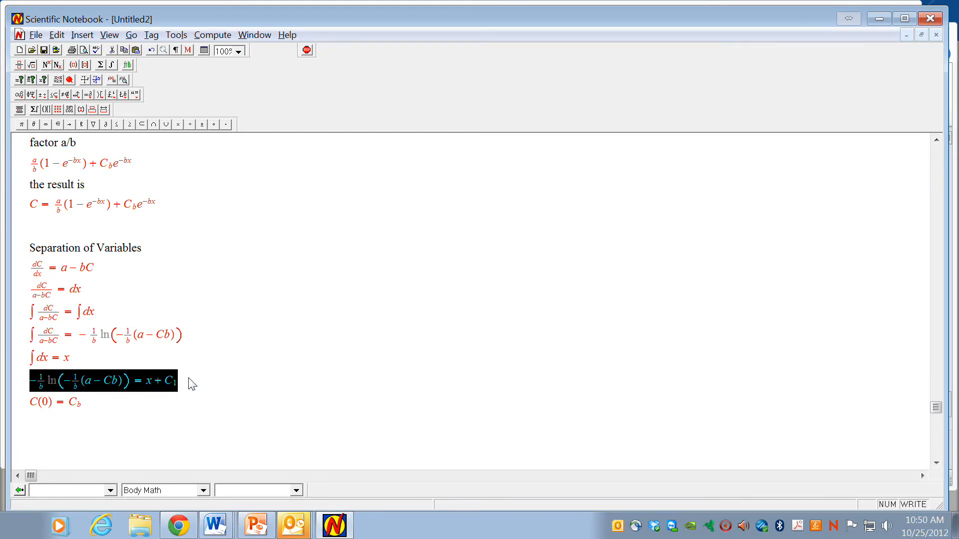
key(Right)
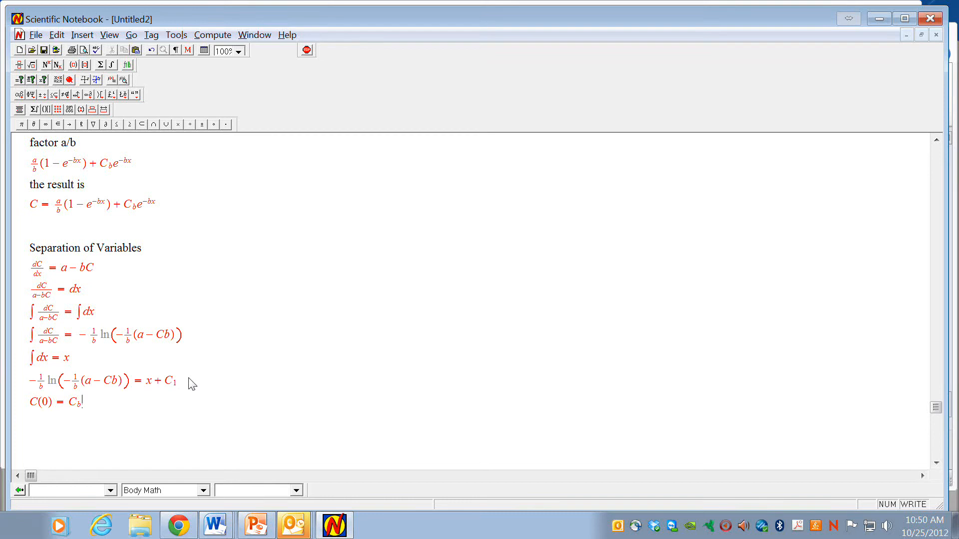
key(Return)
key(ctrl+v)
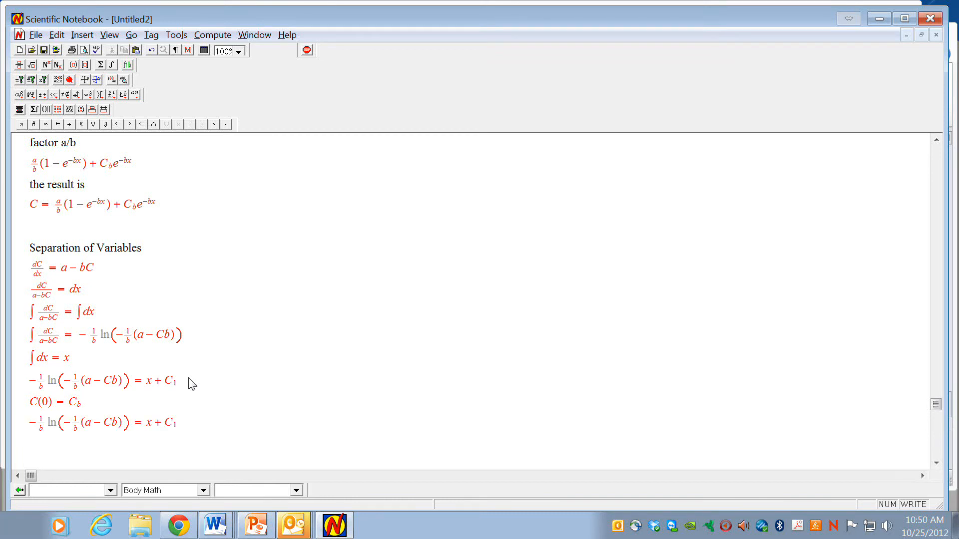
Enclose the whole copied equation below the initial condition in square brackets
key(shift+Left)
key(shift+Left)
key(shift+Left)
key(shift+Left)
key(shift+Left)
key(shift+Left)
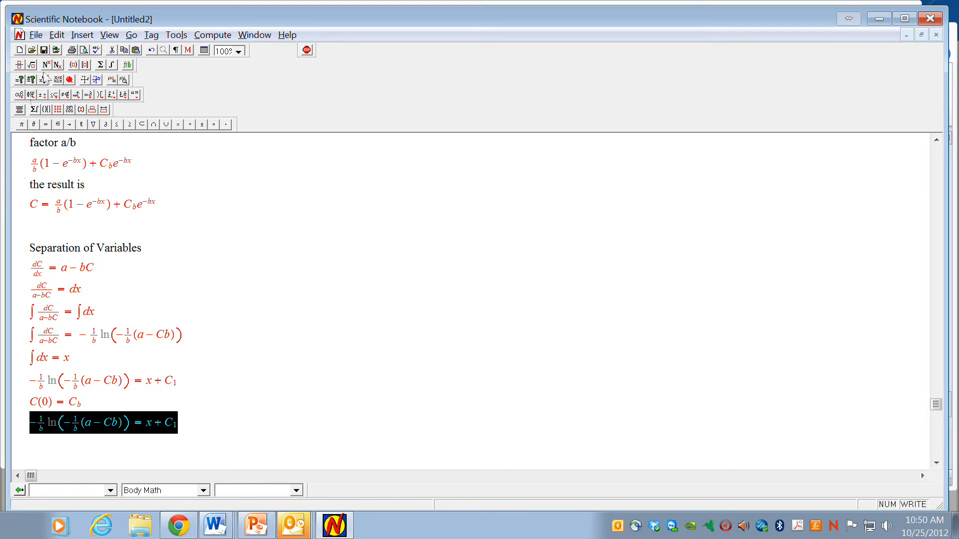
click(85, 65)
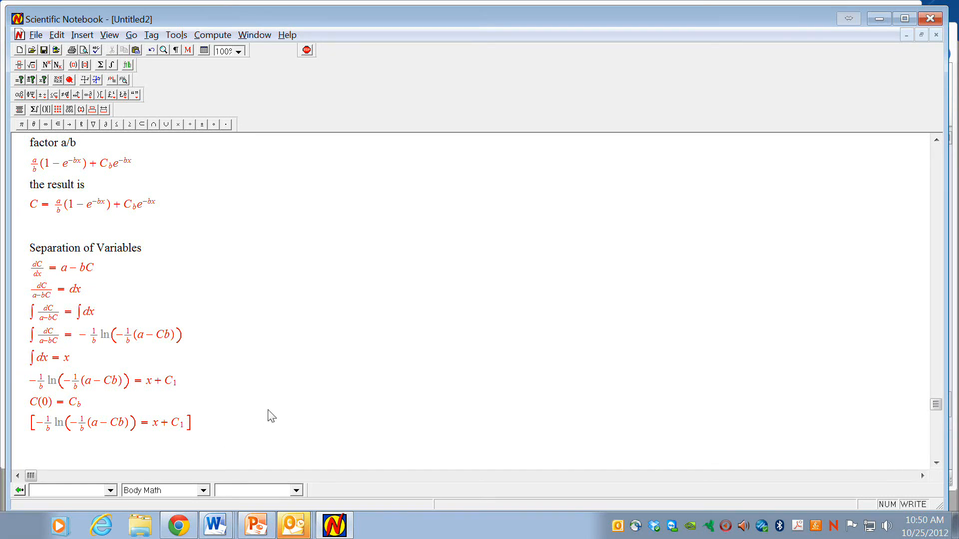
Add the substitution conditions C = C_b, x = 0 as a subscript after the bracketed equation
text(C = Cb,x = 0)
key(Left)
key(Left)
key(Left)
key(Left)
key(shift+Left)
click(58, 65)
drag(269, 424, 193, 428)
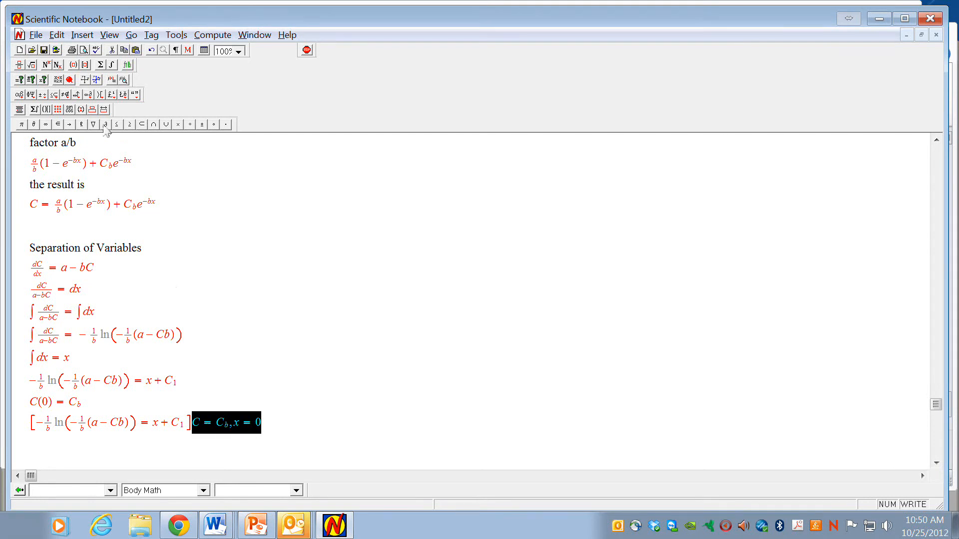
click(58, 65)
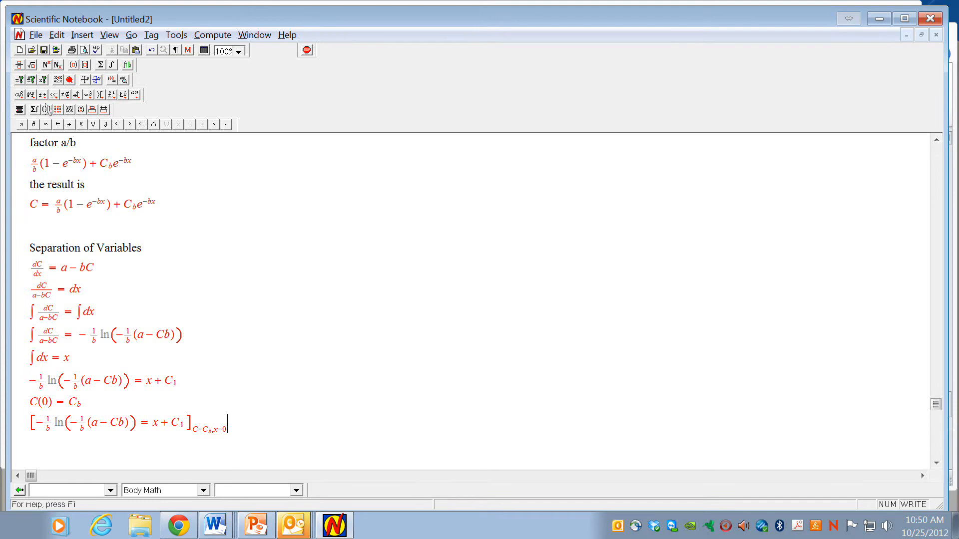
Evaluate the bracketed equation at its subscripted conditions
click(20, 81)
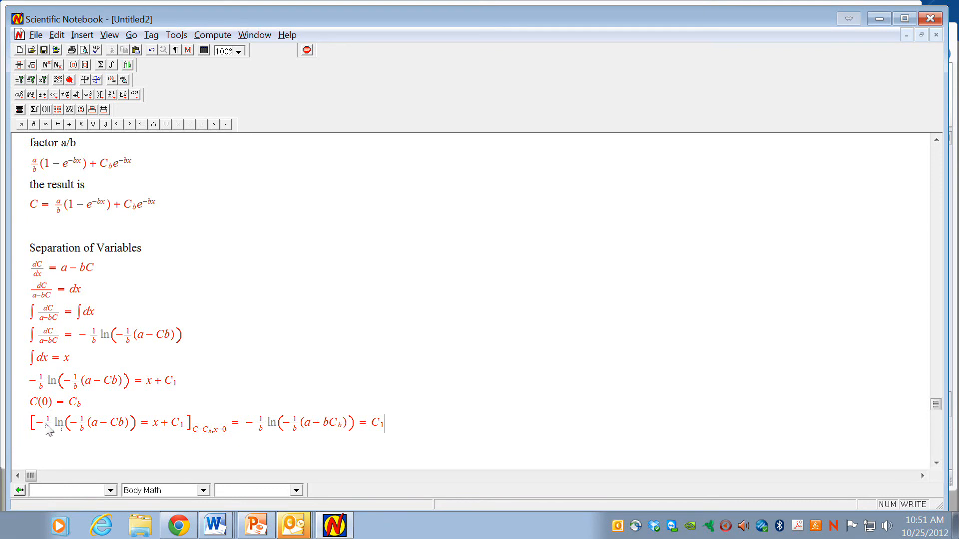
drag(231, 433, 193, 436)
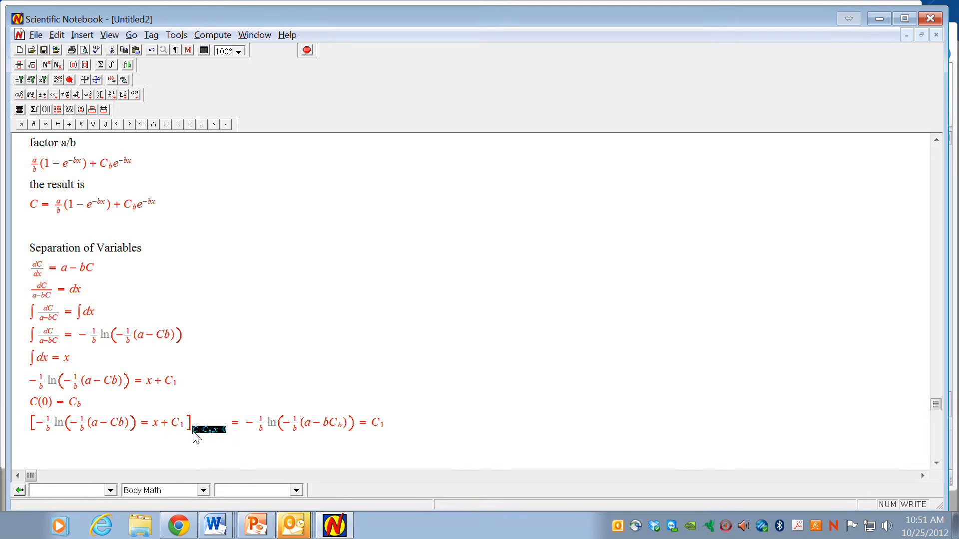
drag(83, 403, 31, 408)
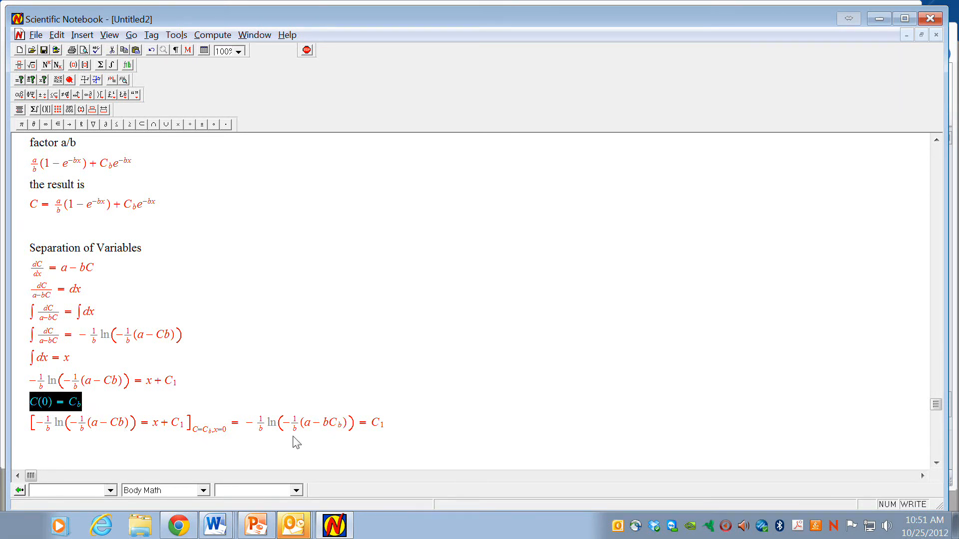
Copy the evaluated result −(1/b) ln(−(1/b)(a − bC_b)) = C1 onto a new line of its own
click(398, 426)
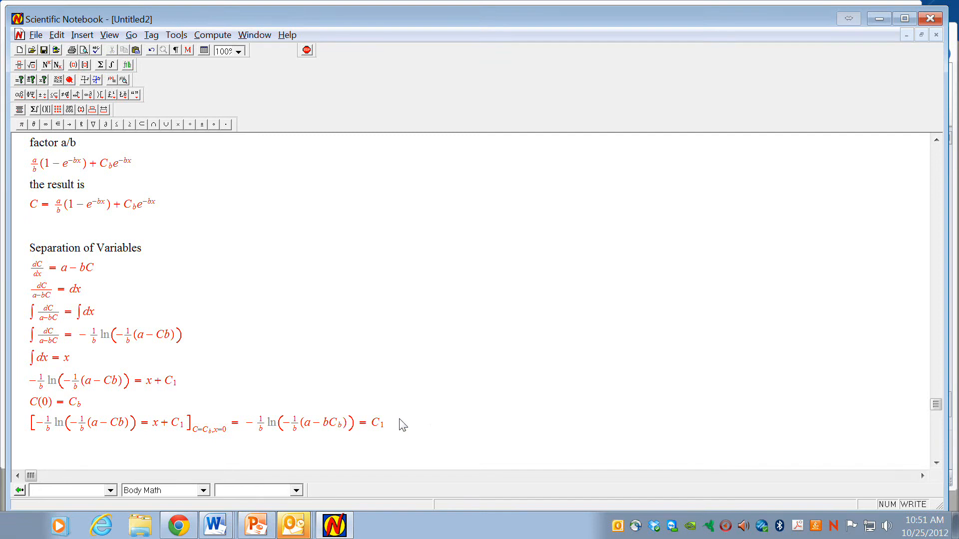
key(Return)
key(End)
key(shift+Left)
key(shift+Left)
key(shift+Left)
key(shift+Left)
key(shift+Left)
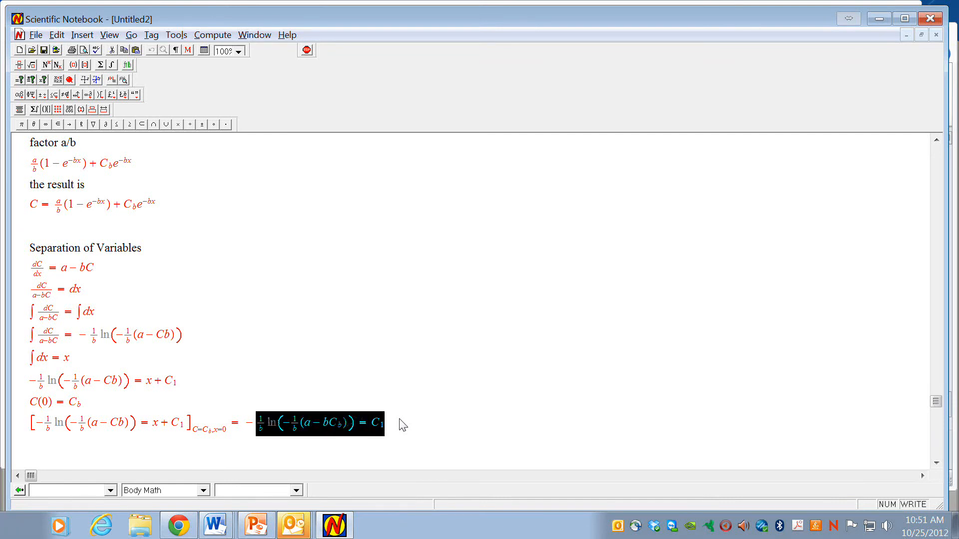
key(ctrl+x)
key(ctrl+v)
key(Return)
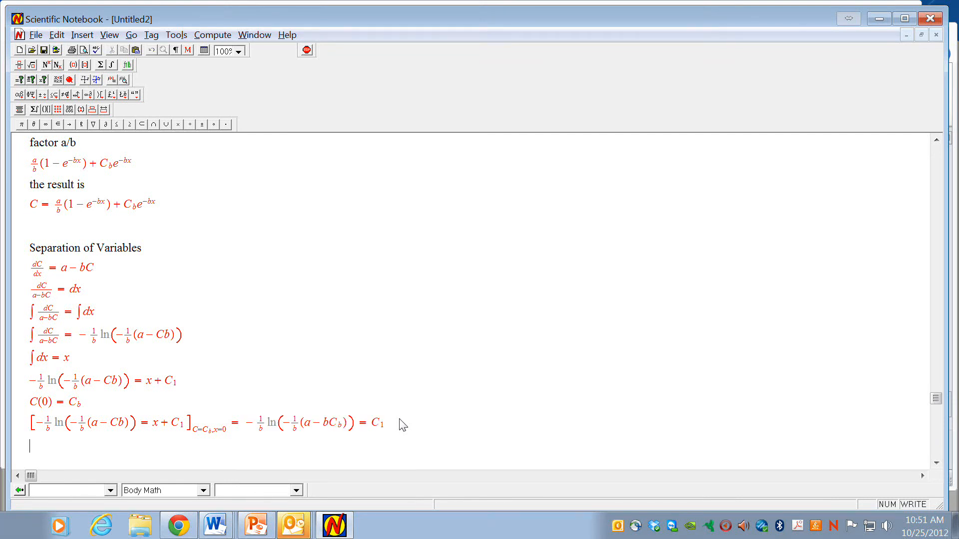
key(ctrl+v)
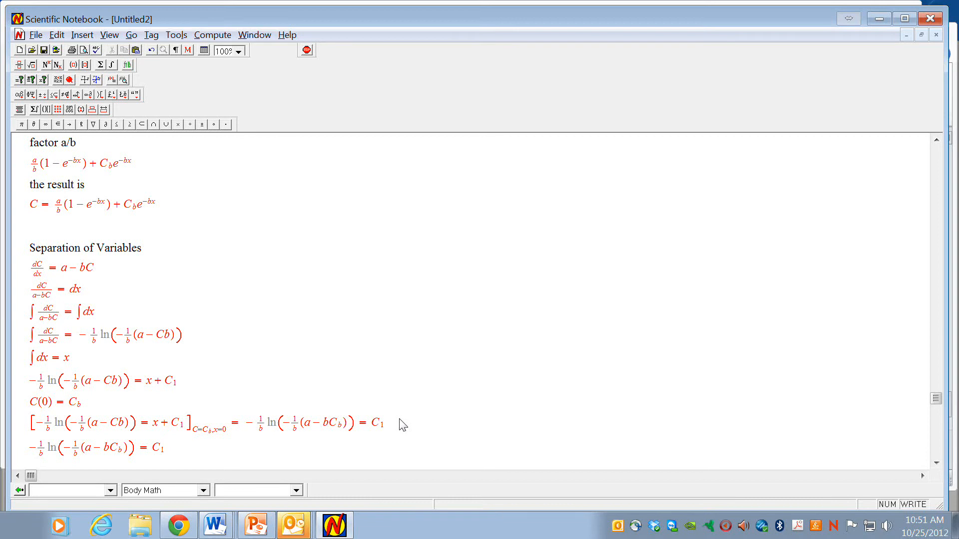
Copy the integrated equation with x + C1 onto a new line below the expression for C1
key(Up)
key(Right)
key(Right)
key(shift+Left)
key(shift+Left)
key(shift+Left)
key(shift+Left)
key(shift+Left)
key(shift+Left)
key(shift+Left)
key(shift+Left)
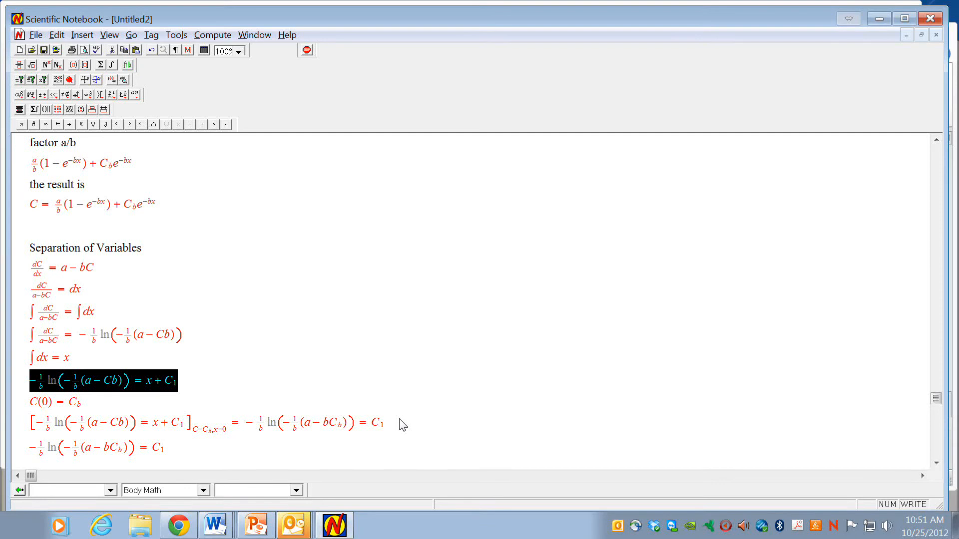
key(Right)
key(Down)
key(Down)
key(Return)
key(Return)
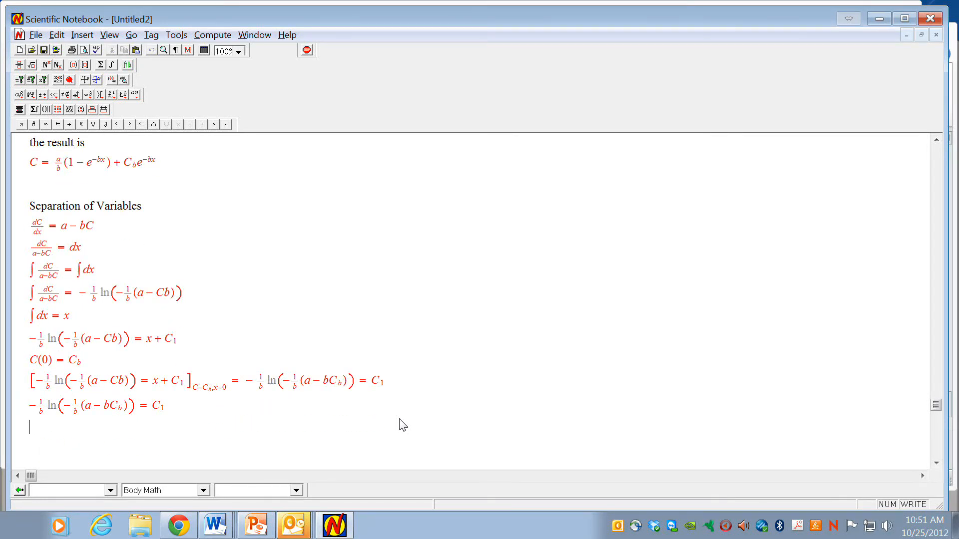
key(ctrl+v)
Insert the text line "constant of integration" above the separate expression for C1
key(Up)
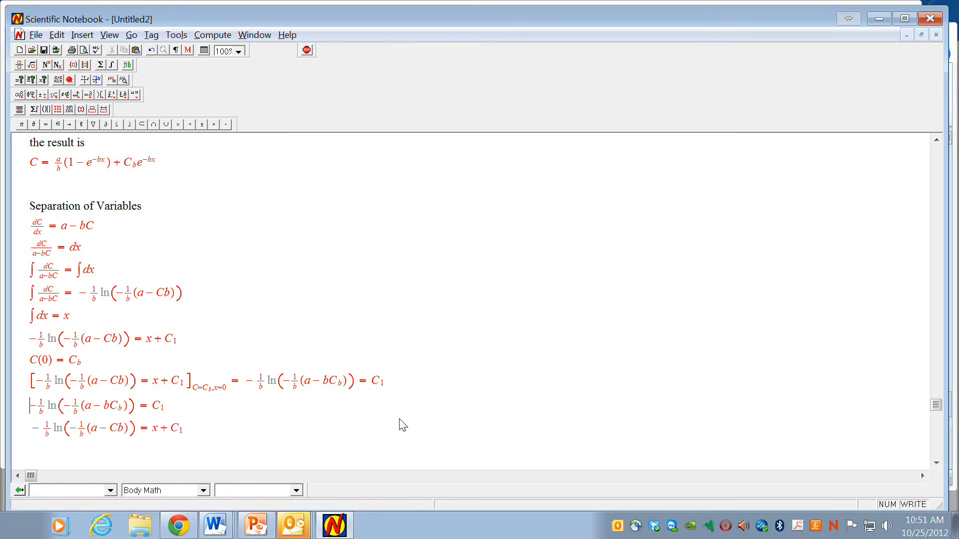
key(Return)
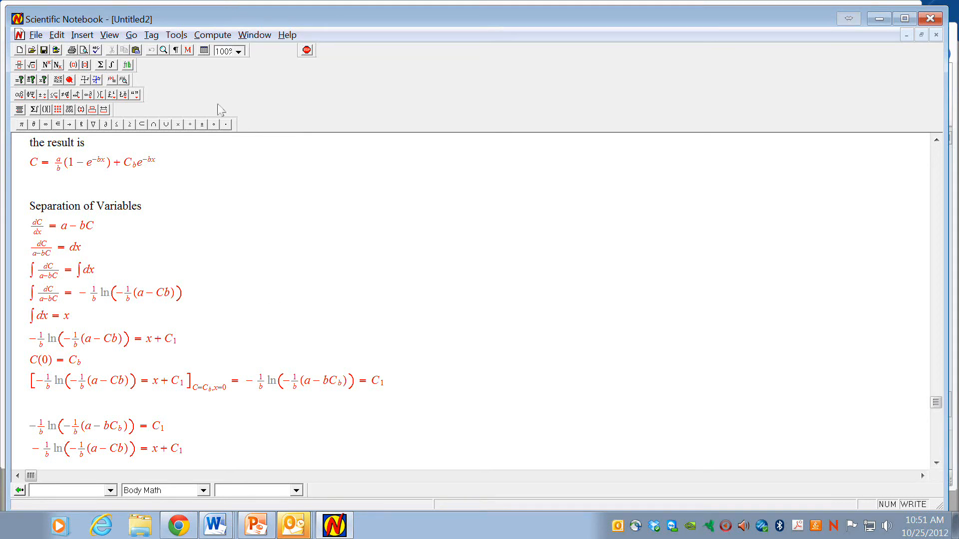
click(188, 50)
text(cons)
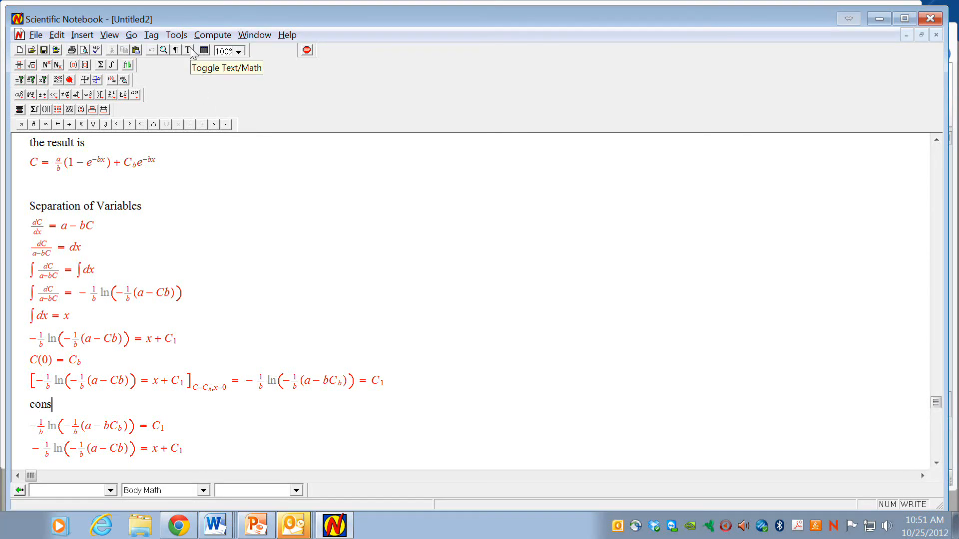
text(tant of integration)
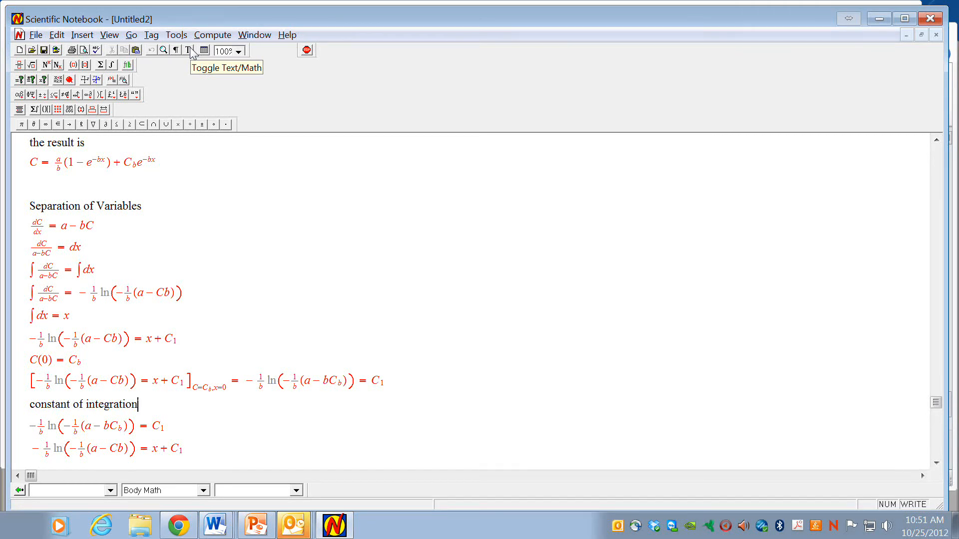
Insert the text line "result from integration ODE" above the last copied equation
key(Down)
key(End)
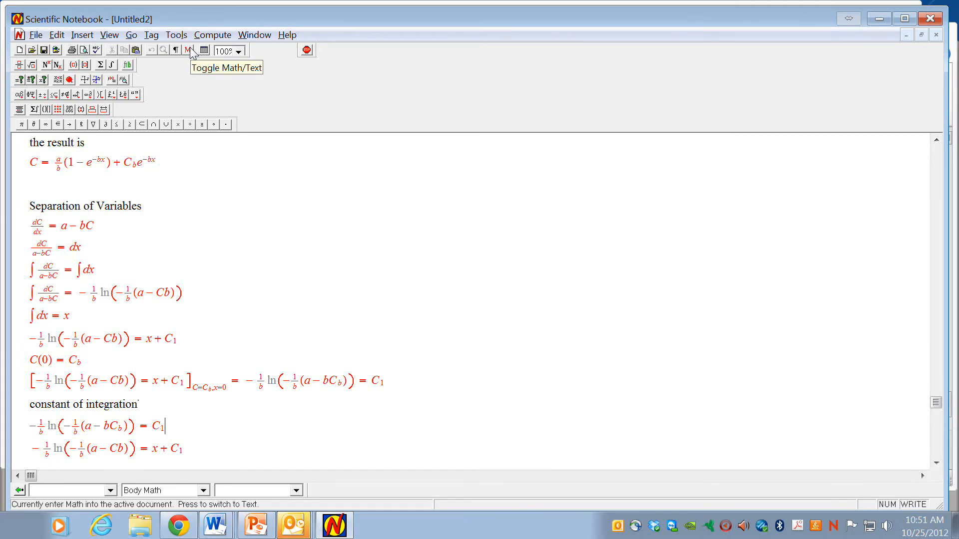
key(Return)
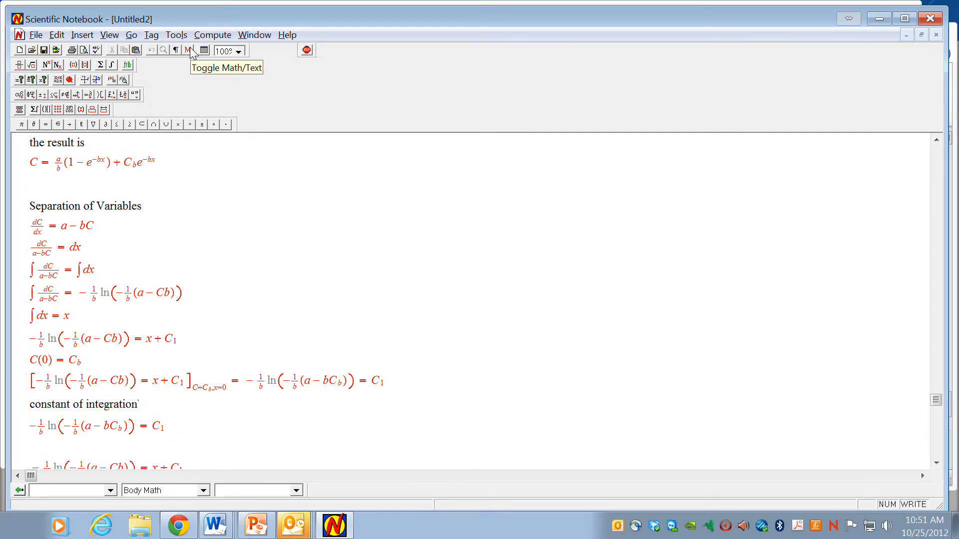
text(resu)
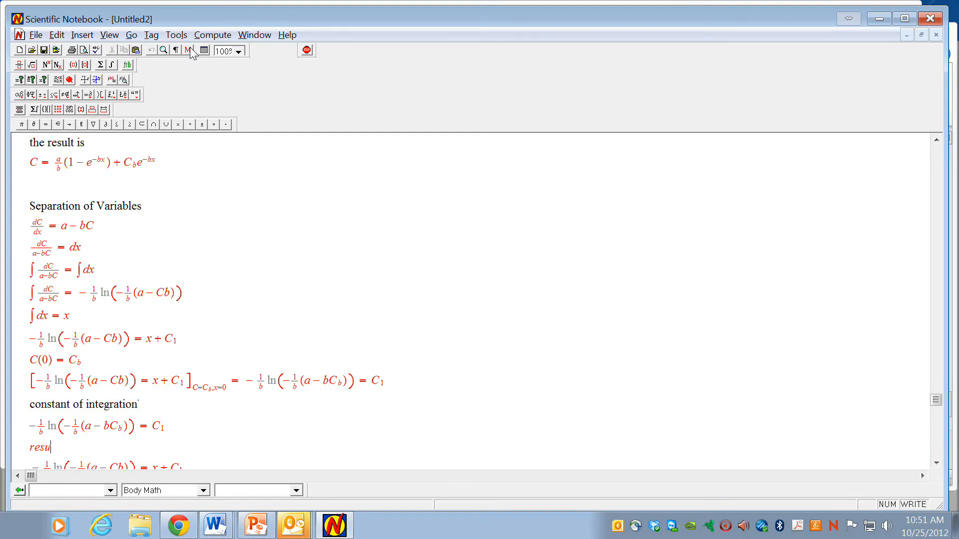
key(BackSpace)
key(BackSpace)
key(BackSpace)
key(BackSpace)
click(189, 50)
text(result of)
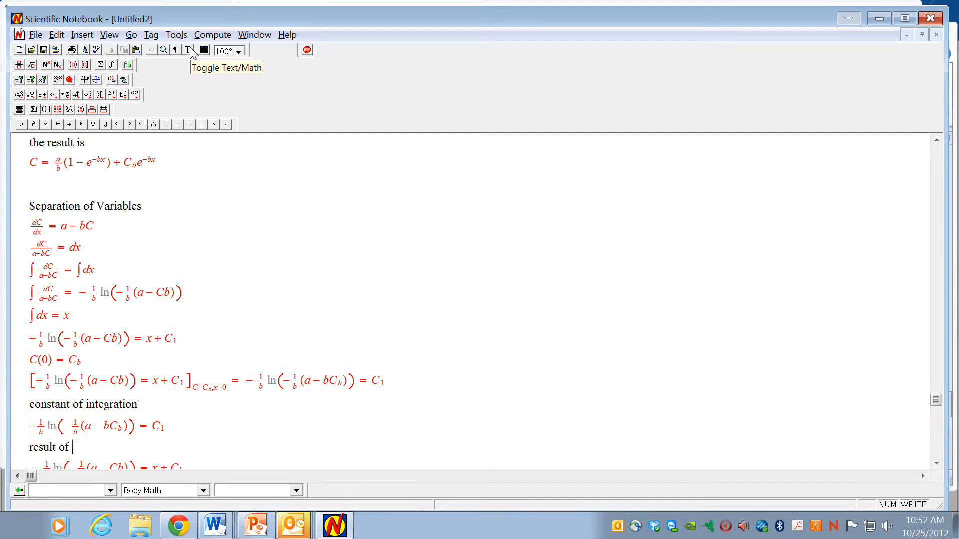
key(BackSpace)
key(BackSpace)
key(BackSpace)
text(from integration ODE)
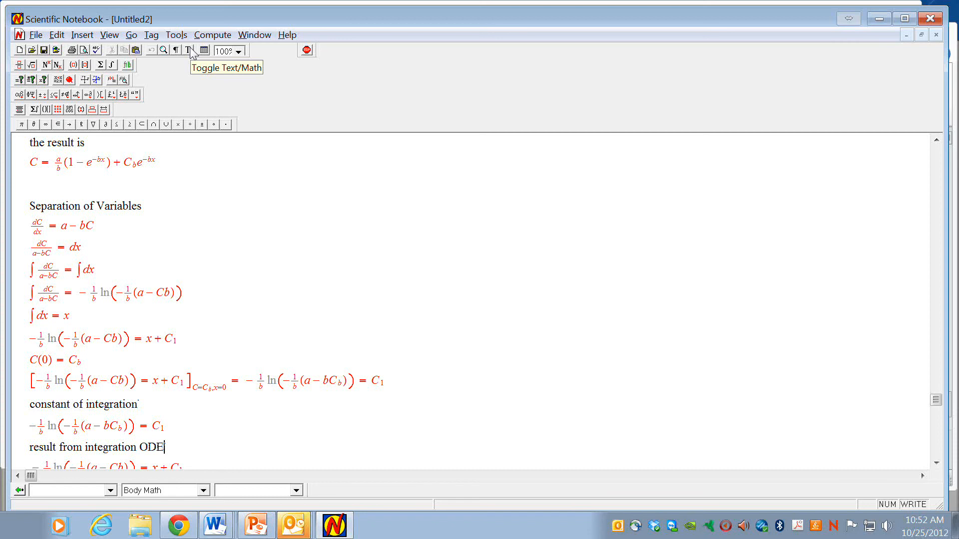
key(Down)
key(Down)
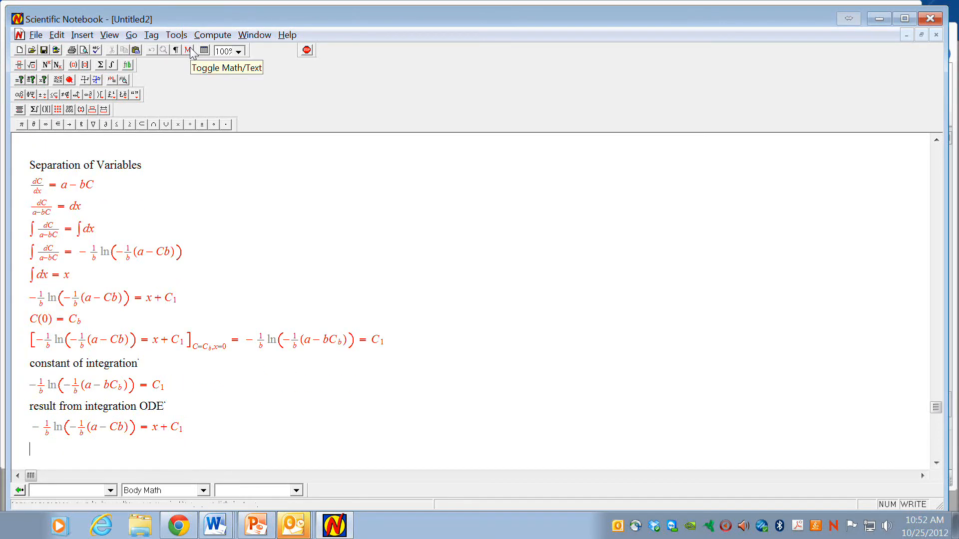
Add the text line "substitute" below the integrated equation, returning to math entry
click(189, 50)
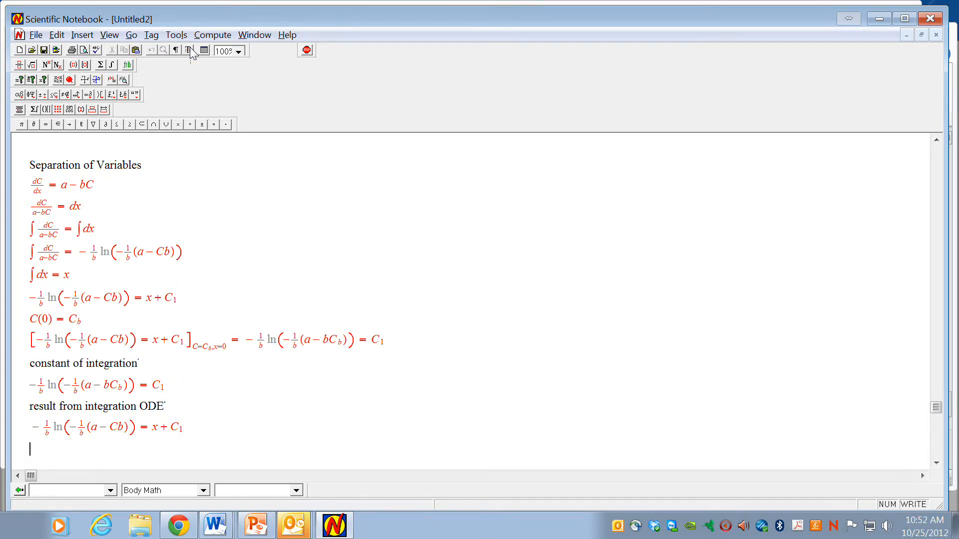
text(sub)
text(stitute)
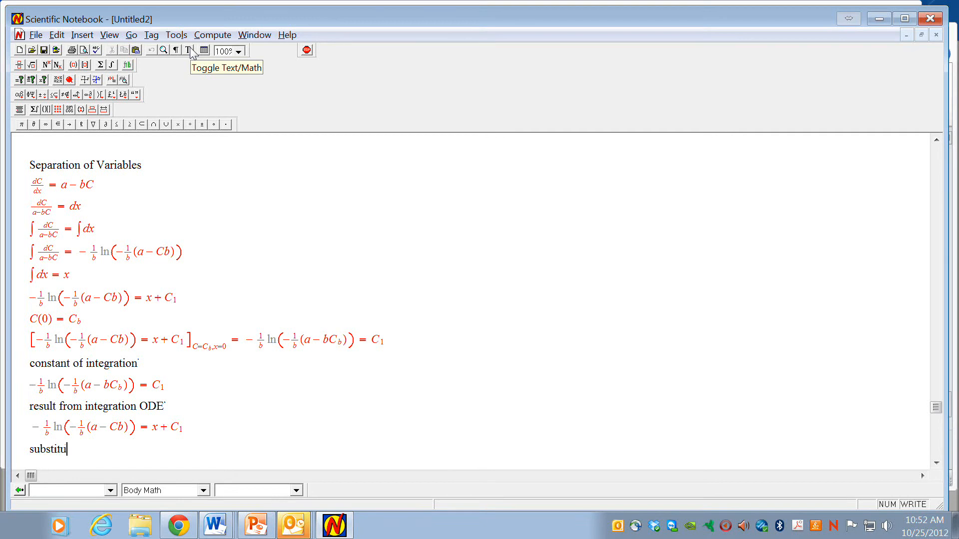
click(189, 50)
Copy the integrated equation −(1/b) ln(−(1/b)(a − Cb)) = x + C1 onto a new line below "substitute"
key(Home)
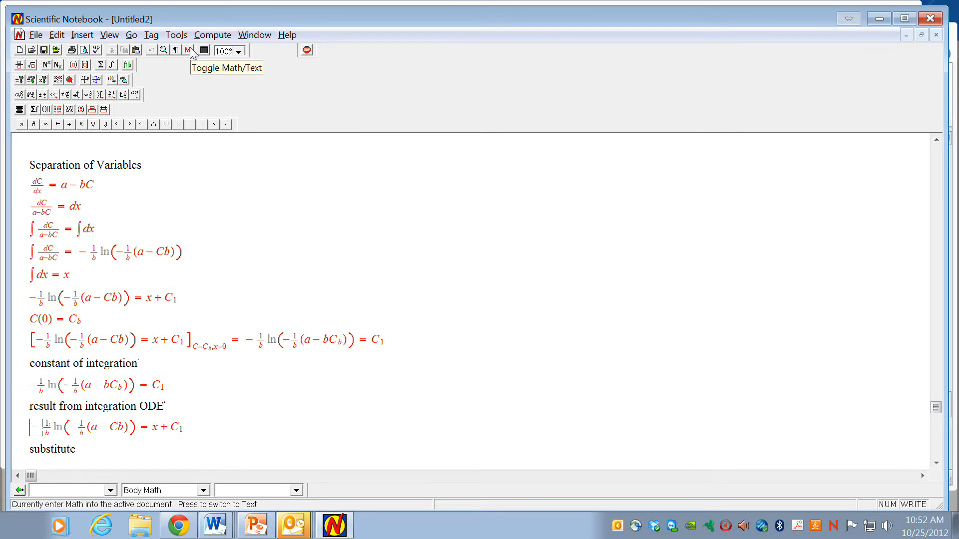
key(shift+End)
key(ctrl+c)
key(Down)
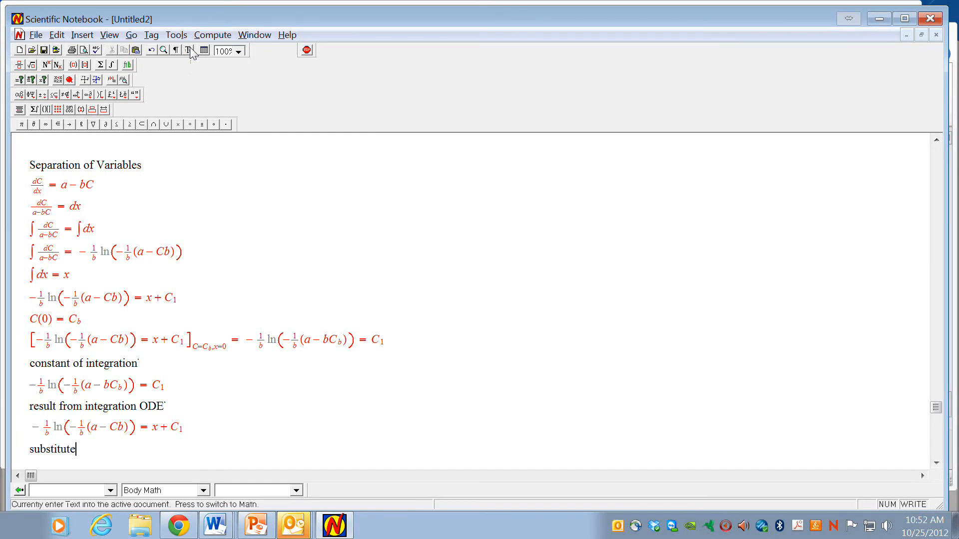
key(Return)
key(ctrl+v)
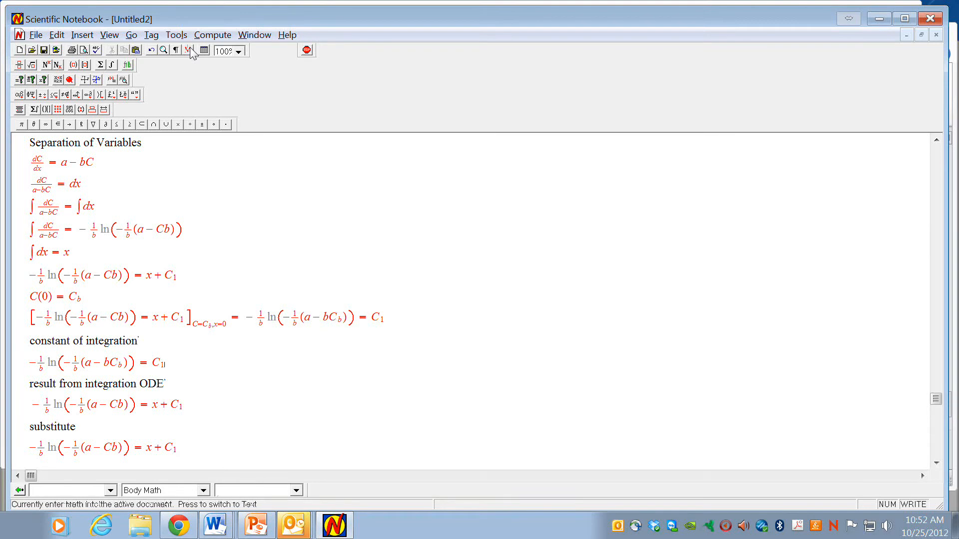
Replace C1 in the equation below "substitute" with its expression −(1/b) ln(−(1/b)(a − bC_b)), copied from the constant-of-integration line
key(Up)
key(Up)
key(Left)
key(shift+Left)
key(shift+Left)
key(shift+Left)
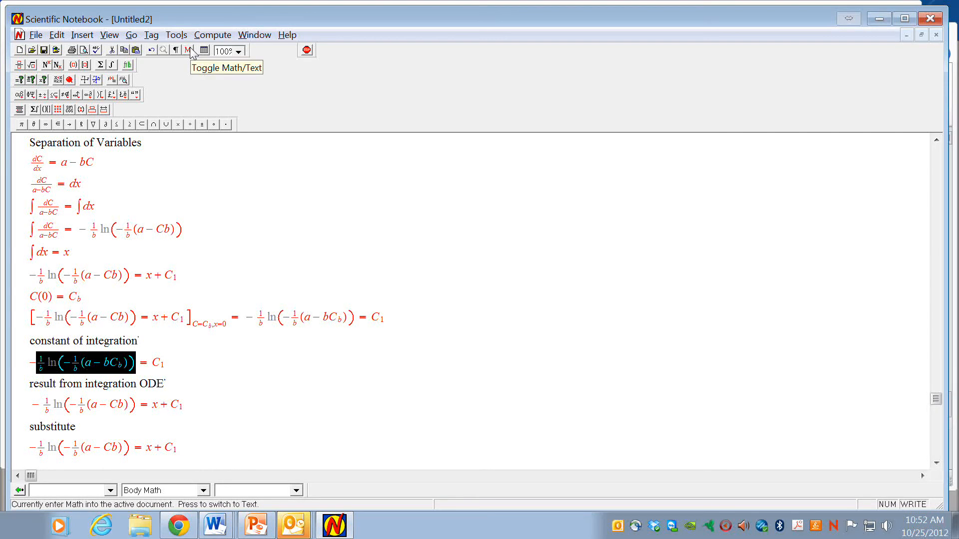
key(ctrl+x)
key(ctrl+v)
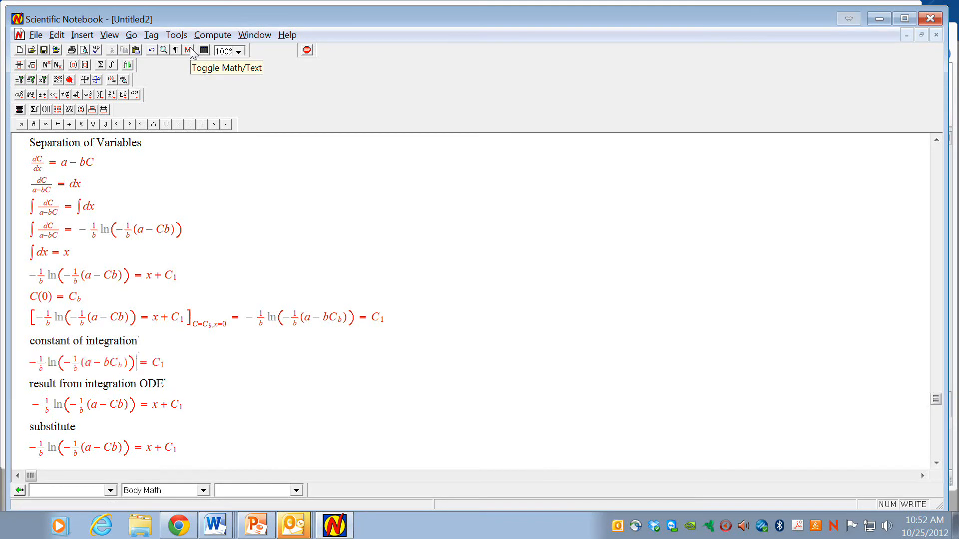
key(Down)
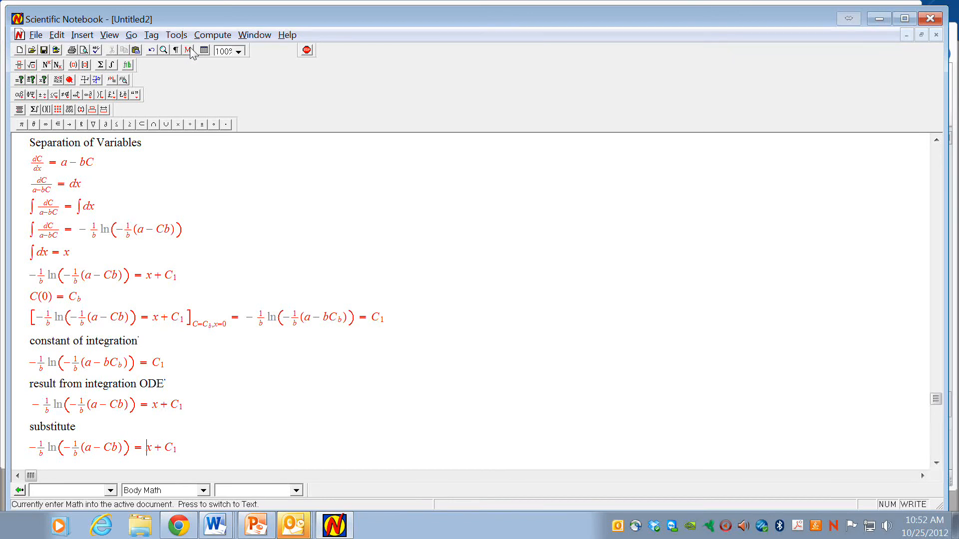
key(Down)
key(End)
key(shift+Left)
key(ctrl+v)
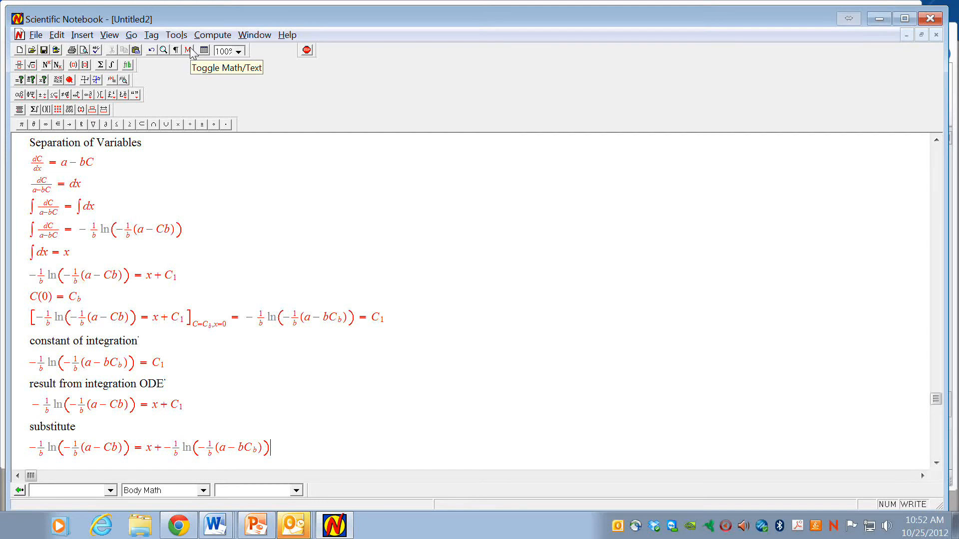
Duplicate the substituted equation onto the line directly below it
key(Return)
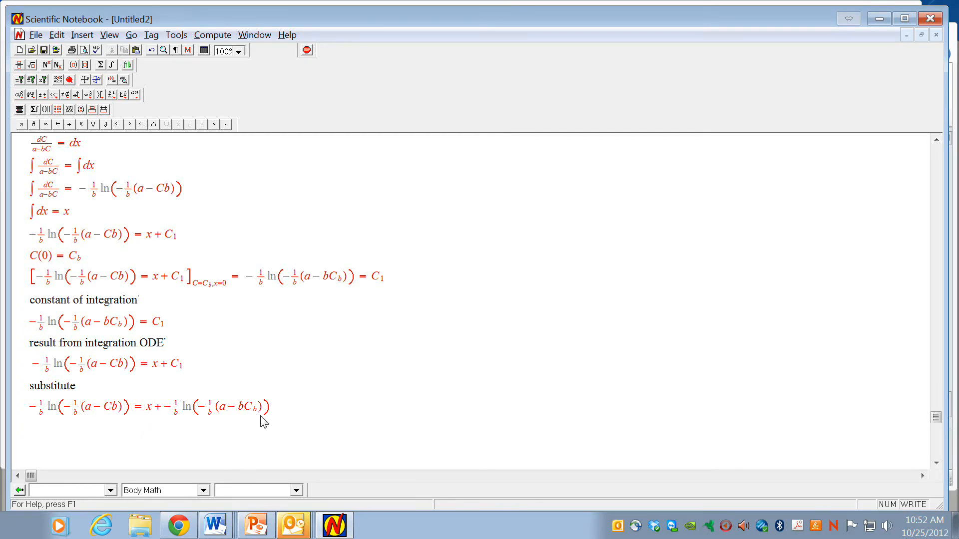
drag(274, 413, 23, 424)
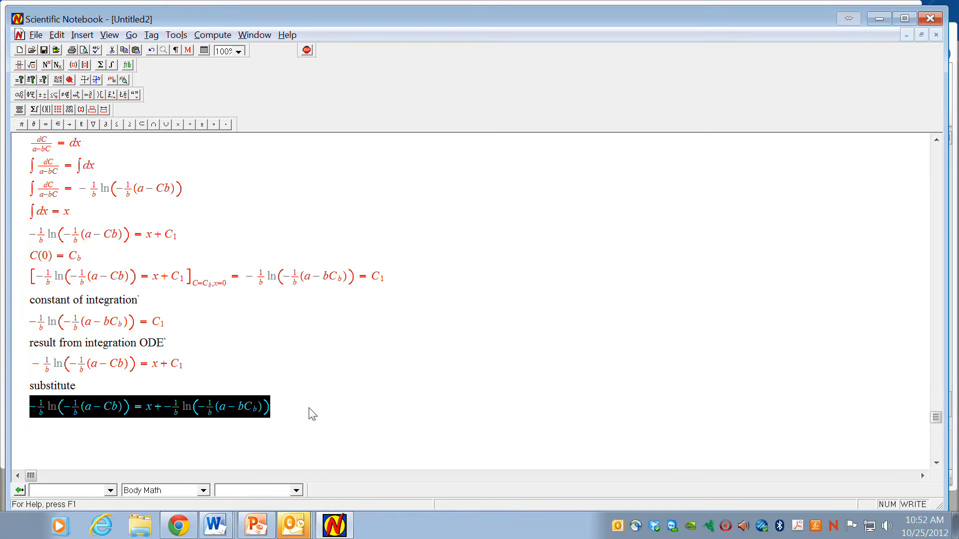
key(ctrl+x)
key(ctrl+v)
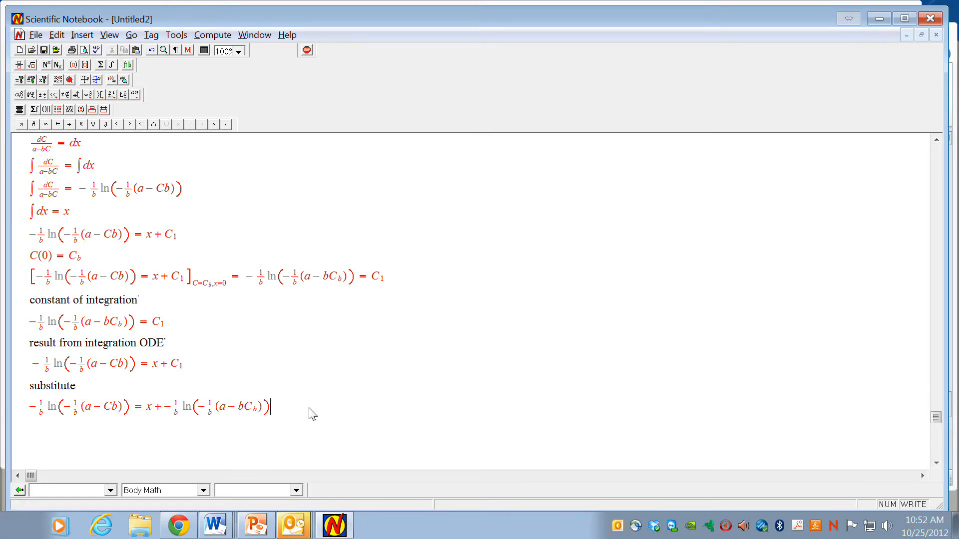
key(Return)
key(ctrl+v)
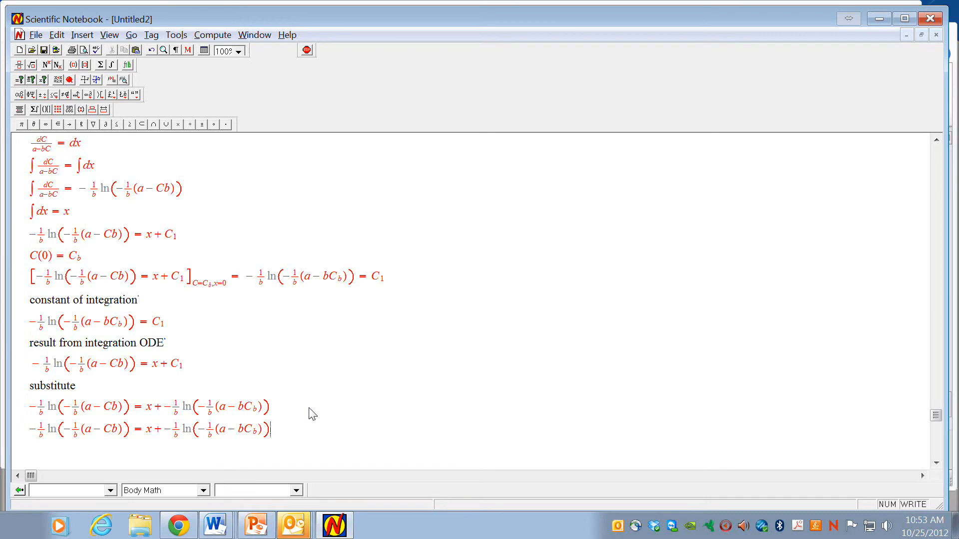
Move the C_b logarithm to the left side of the duplicate, giving −(1/b) ln(−(1/b)(a − Cb)) + (1/b) ln(−(1/b)(a − bC_b)) = x
key(shift+Left)
key(shift+Left)
key(shift+Left)
key(shift+Left)
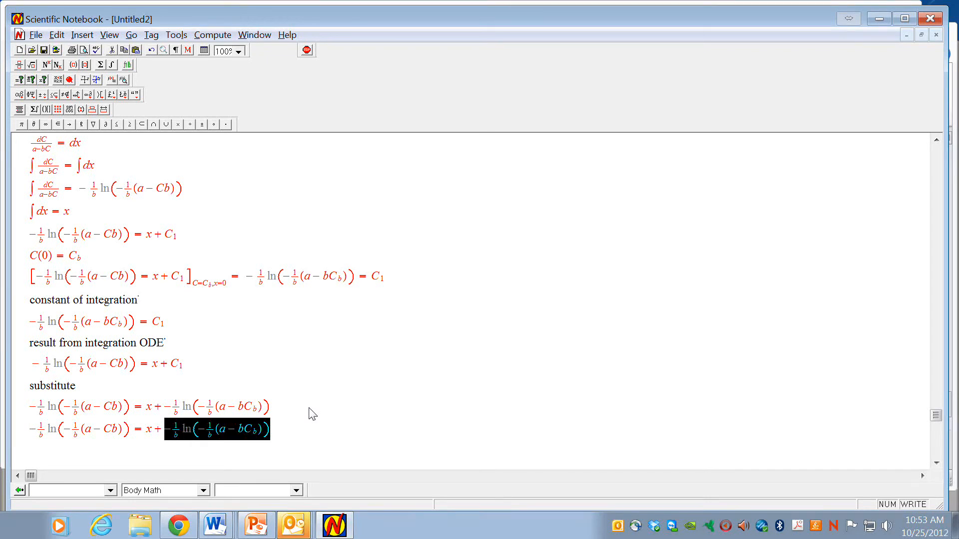
key(Delete)
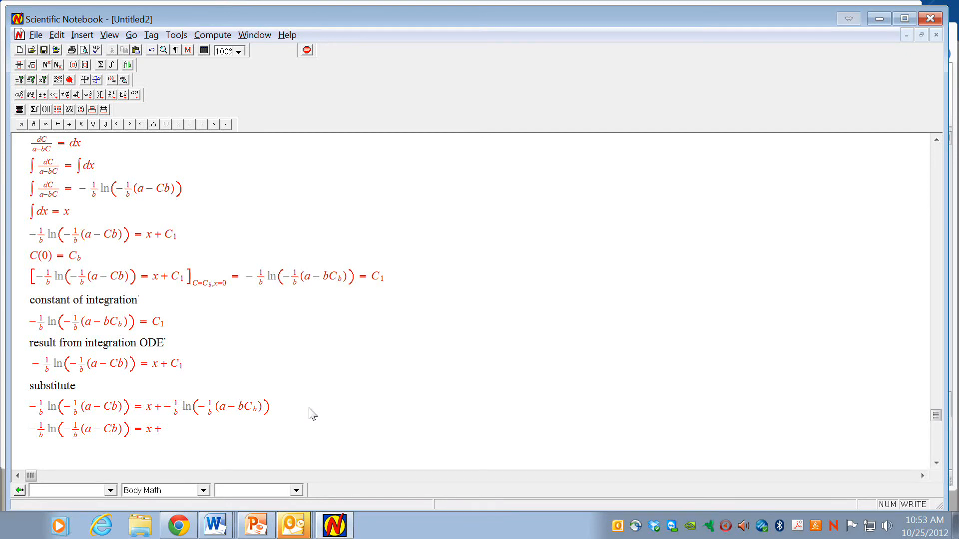
key(Left)
key(Left)
key(Left)
text(+)
key(ctrl+v)
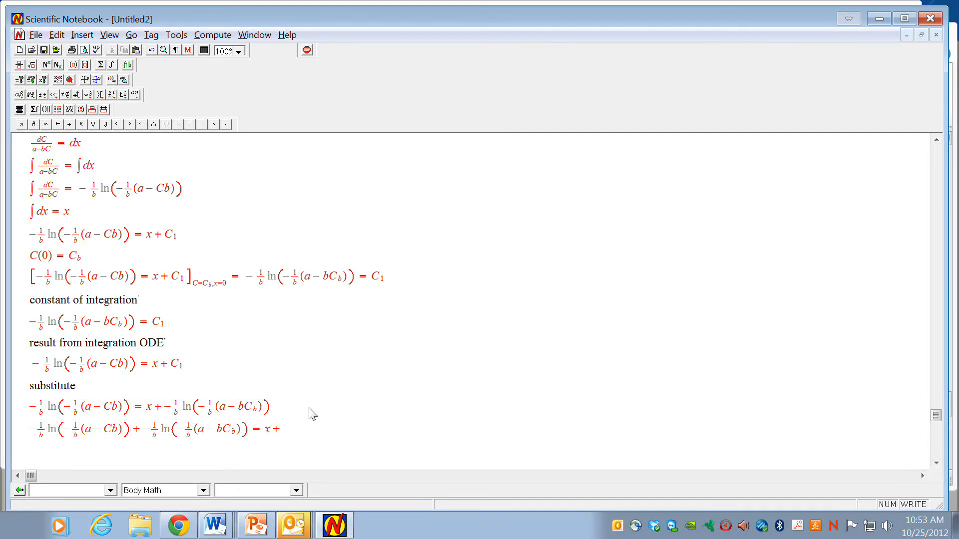
key(Left)
key(Delete)
key(BackSpace)
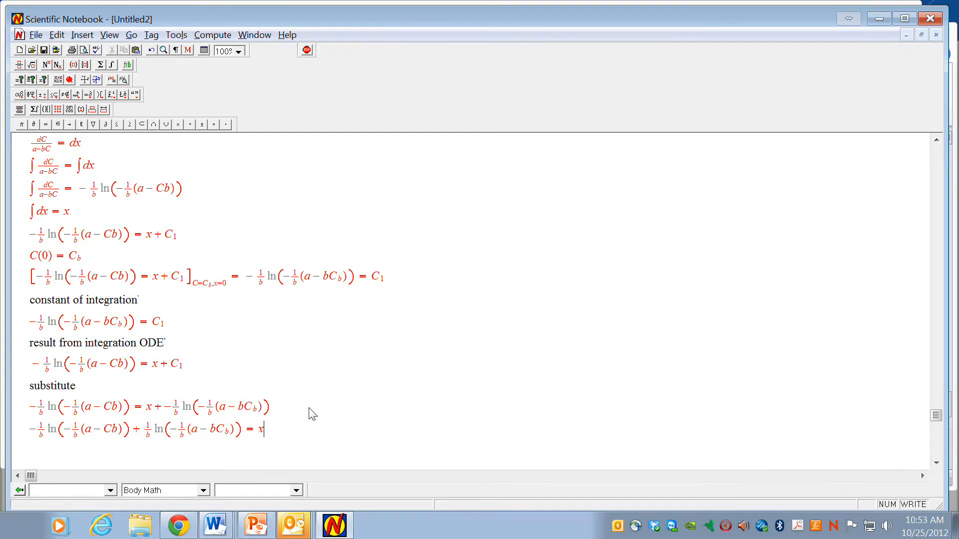
Copy the rearranged equation, with only x on its right side, onto a new line
key(shift+Left)
key(shift+Left)
key(shift+Left)
key(shift+Left)
key(shift+Left)
key(shift+Left)
key(shift+Left)
key(shift+Left)
key(shift+Left)
key(shift+Left)
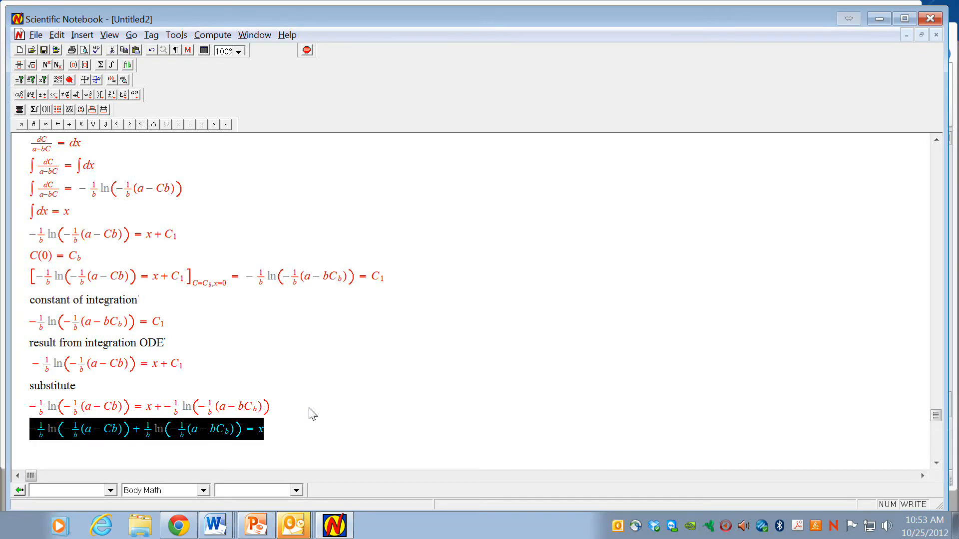
key(ctrl+c)
key(Right)
key(Return)
key(ctrl+v)
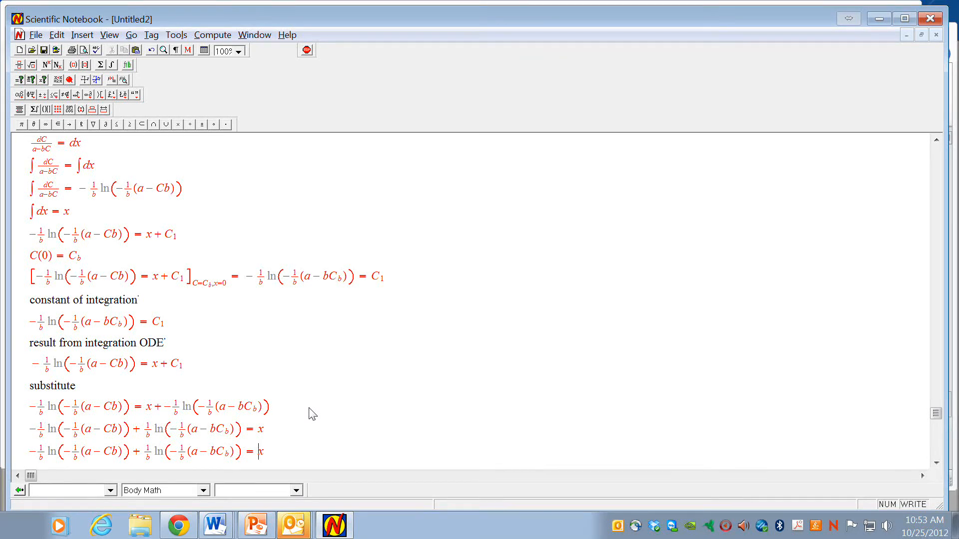
In the new copy, change the right side to −bx and replace the + 1/b before the second logarithm with a minus sign
text(-b)
key(Left)
key(Left)
key(Left)
key(Left)
key(Left)
key(Left)
key(Left)
key(Left)
key(Left)
key(Left)
key(Left)
key(Left)
key(shift+Left)
key(BackSpace)
key(BackSpace)
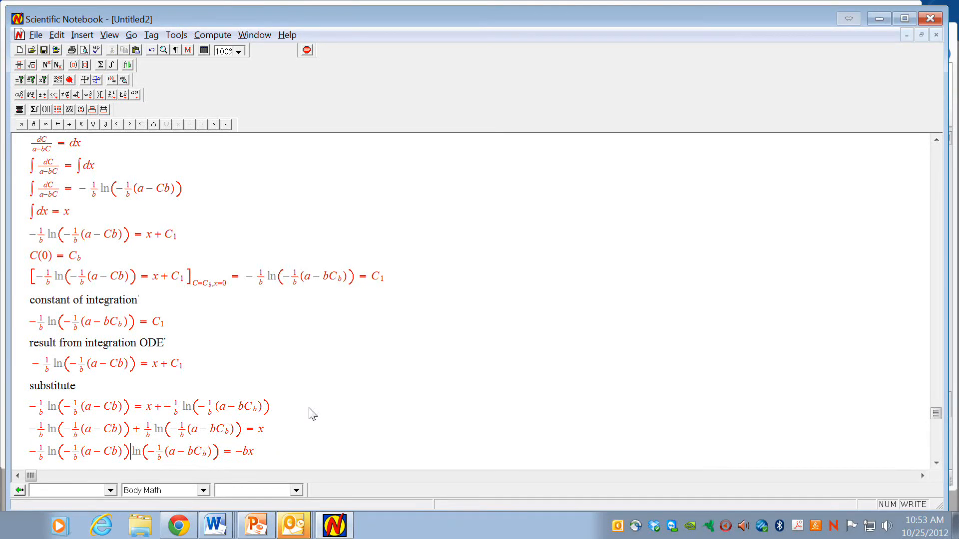
text(-)
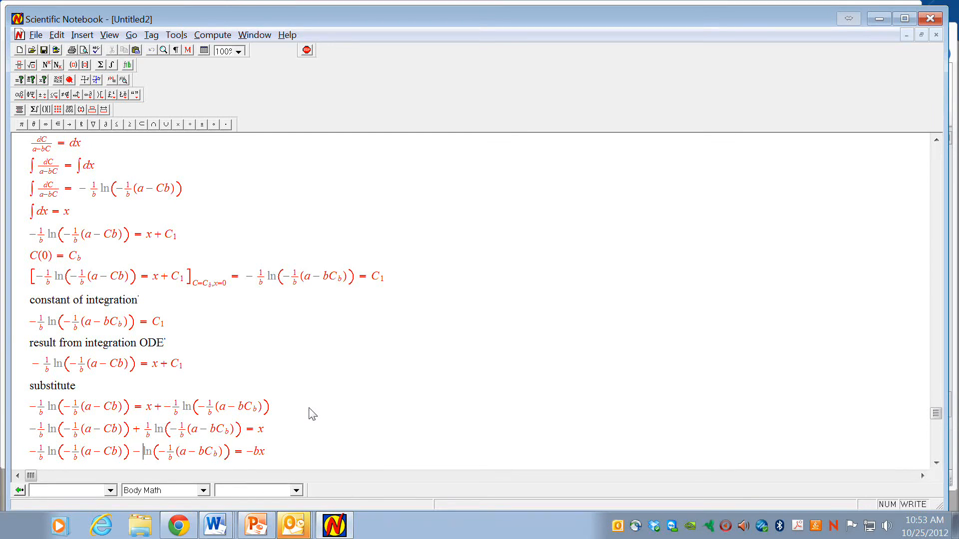
Delete the −1/b factor before the first logarithm and start a new line below the equation
key(shift+Left)
key(shift+Left)
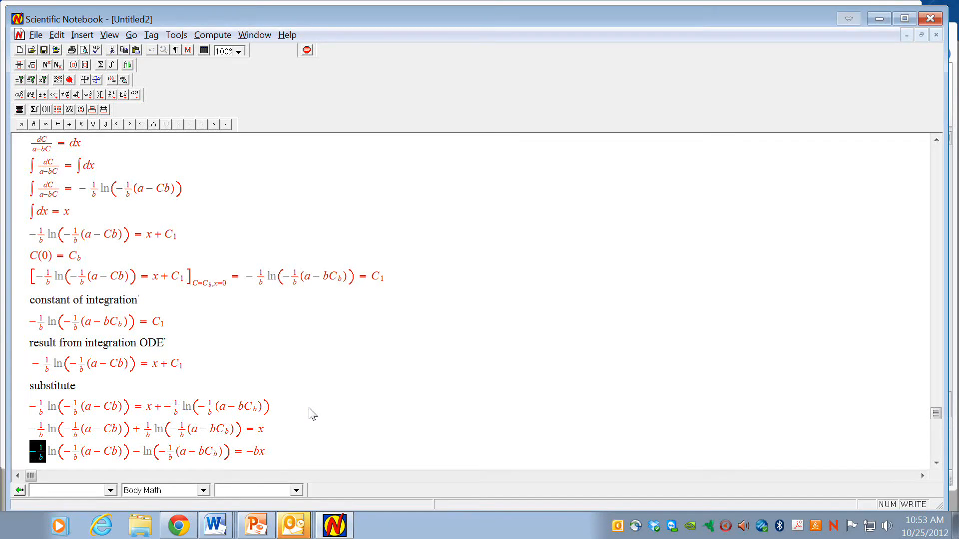
key(BackSpace)
key(End)
key(Return)
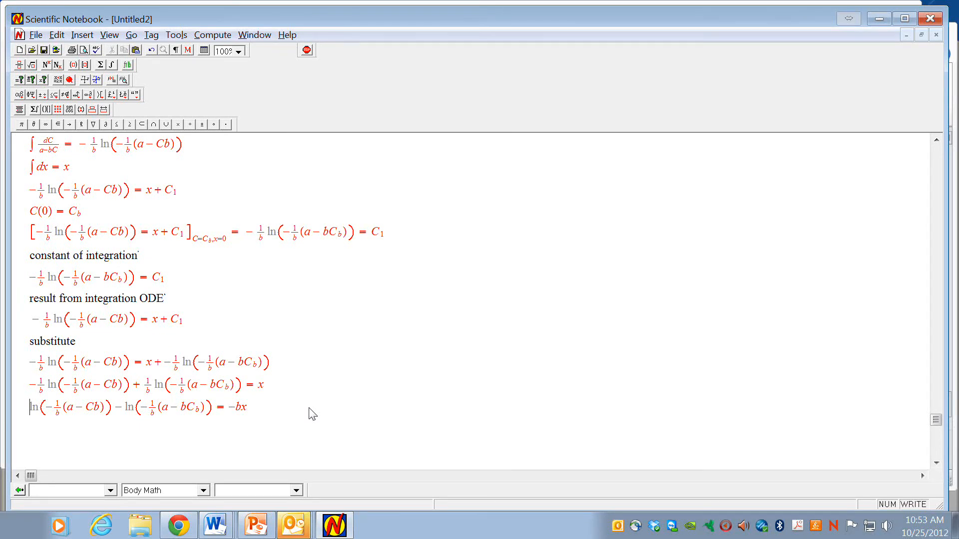
Copy the equation ln(−(1/b)(a − Cb)) − ln(−(1/b)(a − bC_b)) = −bx onto the line below
key(shift+Right)
key(shift+Right)
key(shift+Right)
key(shift+Right)
key(shift+Right)
key(shift+Right)
key(shift+Right)
key(shift+Right)
key(Left)
key(Left)
key(shift+Left)
key(shift+Left)
key(shift+Left)
key(shift+Left)
key(shift+Left)
key(shift+Left)
key(shift+Left)
key(shift+Left)
key(shift+Left)
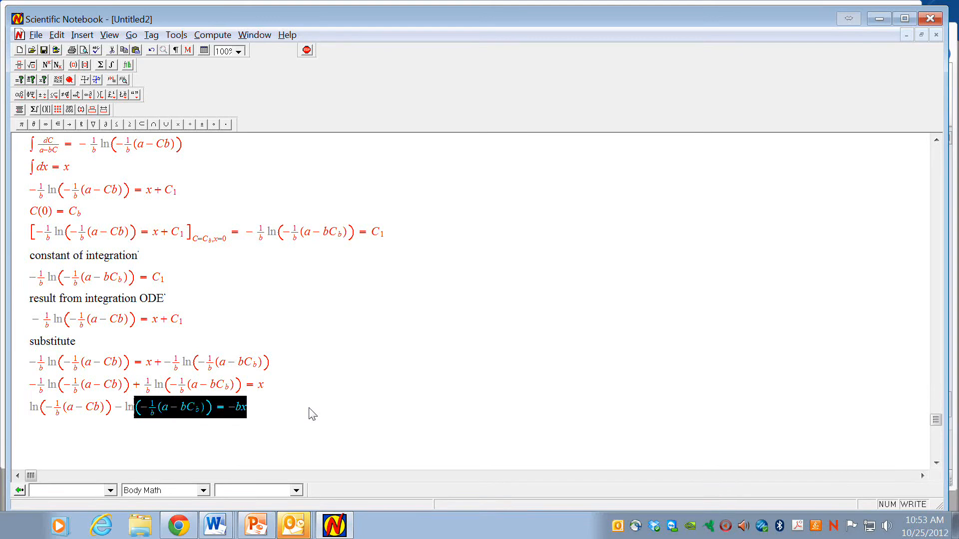
key(End)
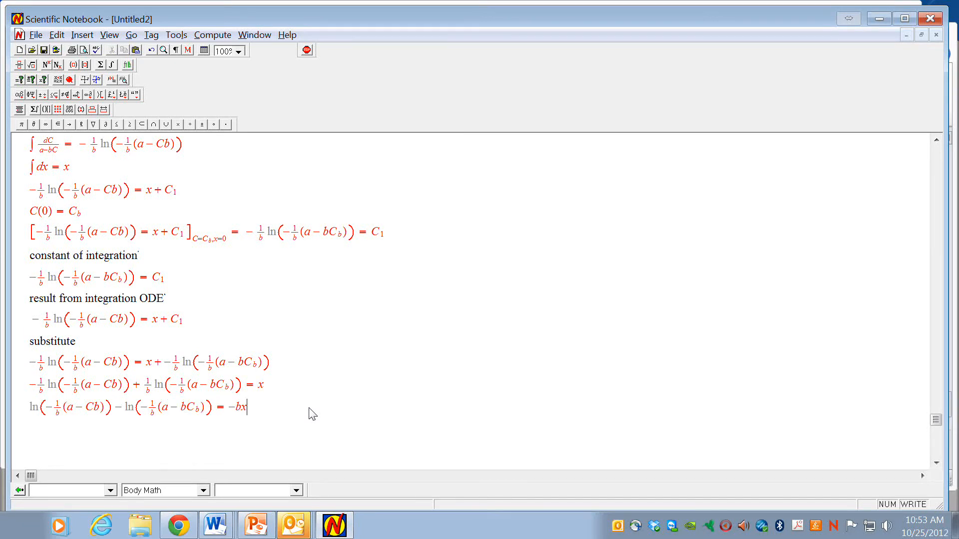
key(Return)
text(ln(−1/b(a − Cb)) − ln(−1/b(a − bC_b)) = −bx)
key(Left)
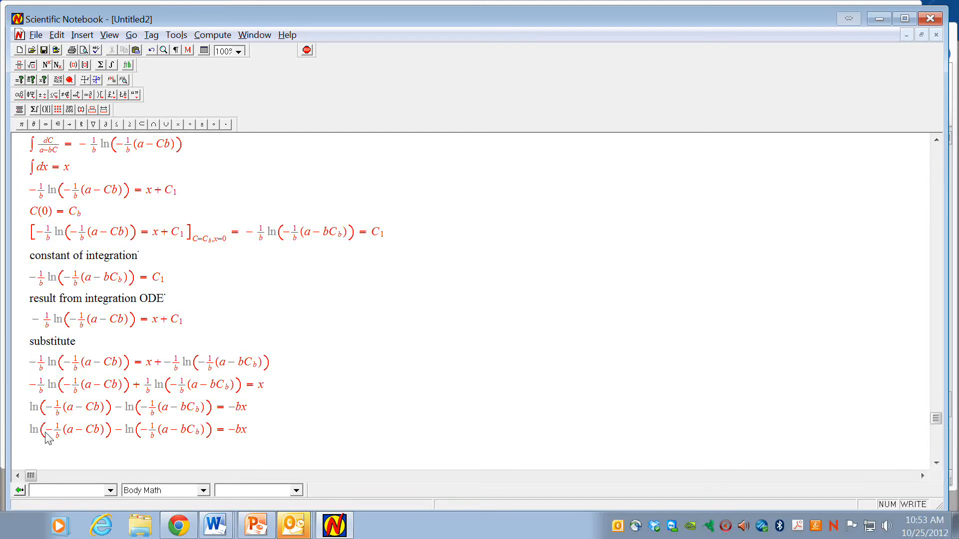
Combine the two logarithms in the copy into one of the quotient −(1/b)(a − Cb) over −(1/b)(a − bC_b), removing the leftover second logarithm
drag(45, 434, 70, 441)
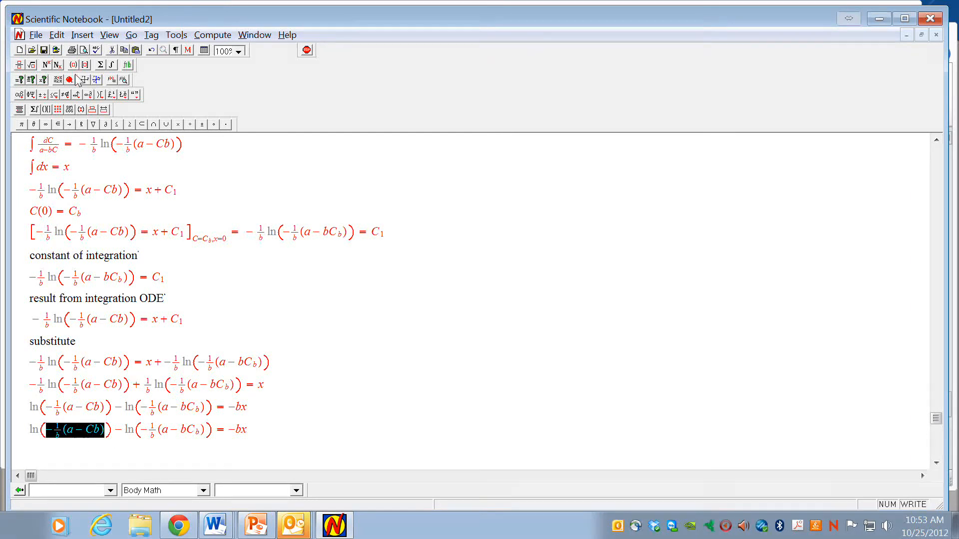
click(19, 64)
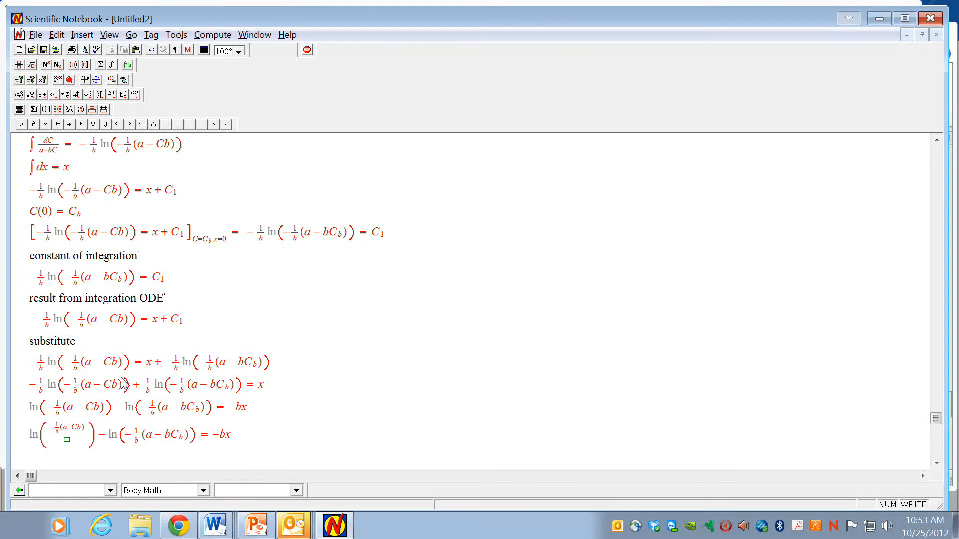
drag(132, 438, 174, 445)
key(ctrl+x)
key(Down)
key(ctrl+v)
key(Right)
key(Right)
key(shift+Right)
key(shift+Right)
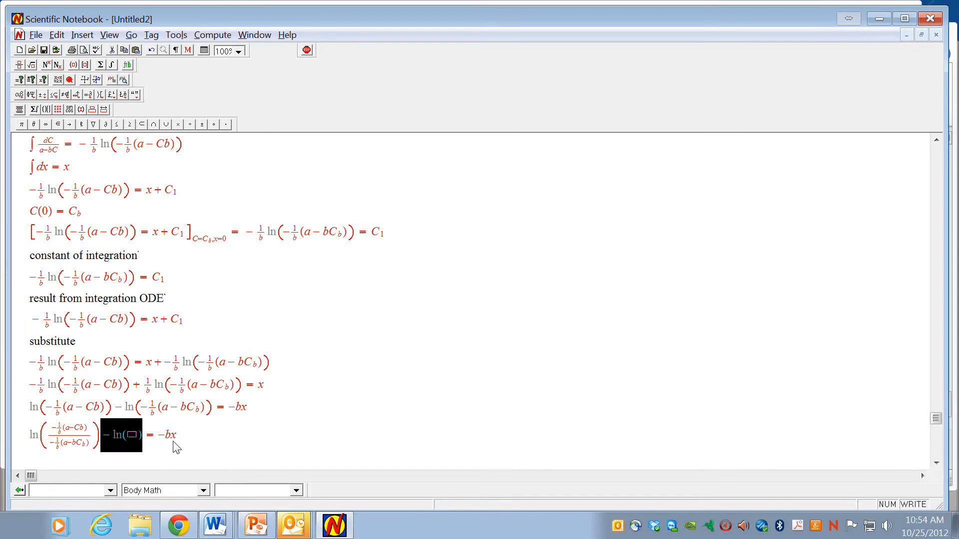
key(Delete)
Copy the combined single-logarithm equation onto a new line
key(Home)
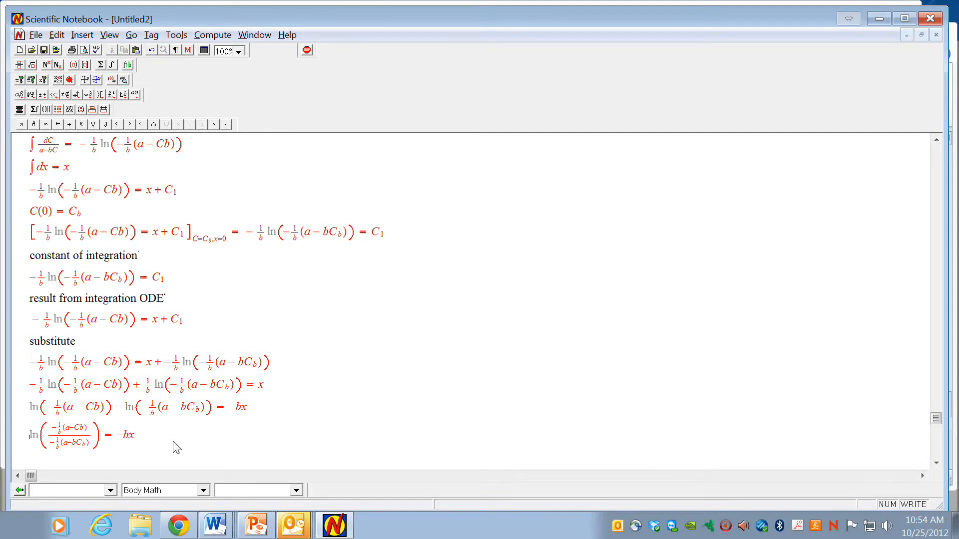
key(shift+Right)
key(shift+Right)
key(shift+Right)
key(shift+Right)
key(shift+Right)
key(shift+Right)
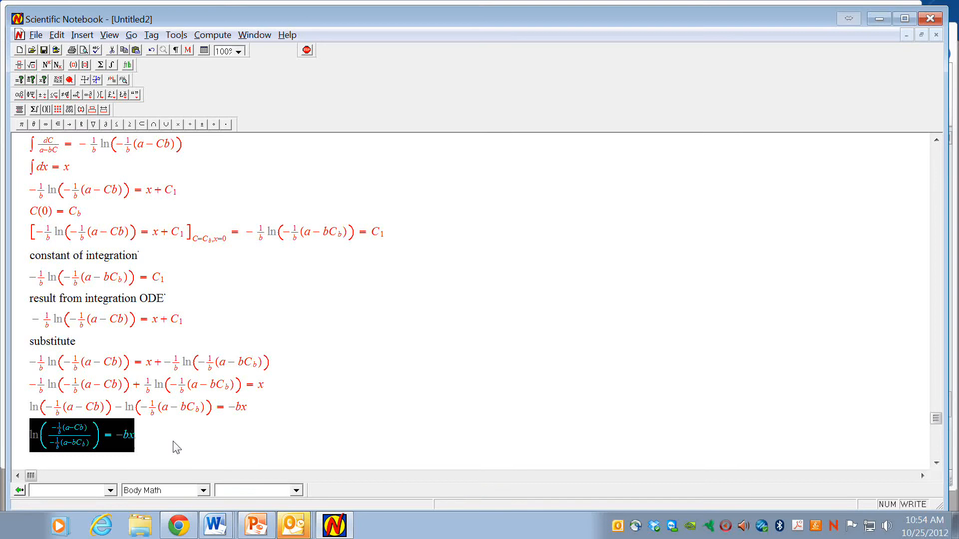
key(ctrl+c)
key(Right)
key(Return)
key(ctrl+v)
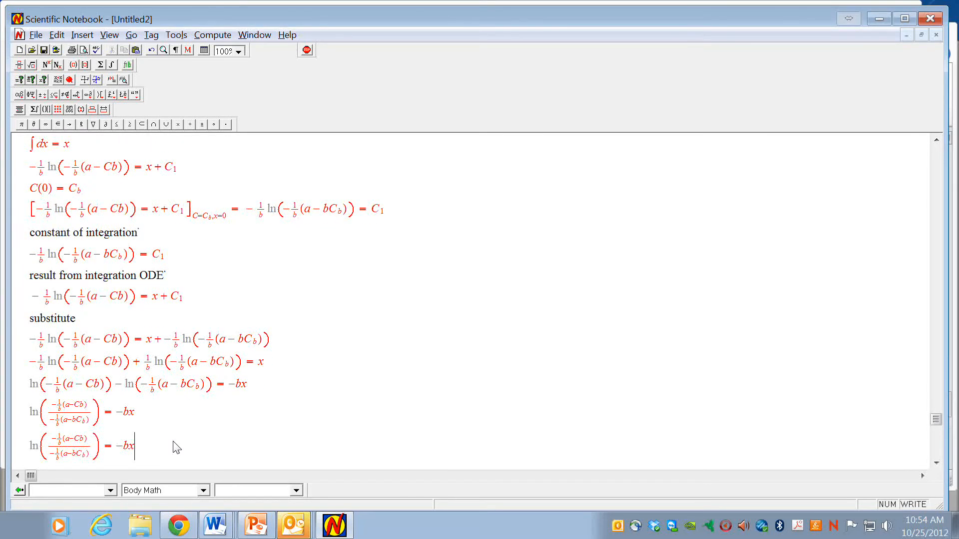
Cancel the −1/b factors in the copied quotient's numerator and denominator, leaving ln((a − Cb)/(a − bC_b)) = −bx
key(Left)
key(Left)
key(Left)
key(shift+Right)
key(shift+Right)
key(Delete)
key(shift+Right)
key(shift+Right)
key(Delete)
Copy the simplified equation ln((a − Cb)/(a − bC_b)) = −bx onto a new line
key(Home)
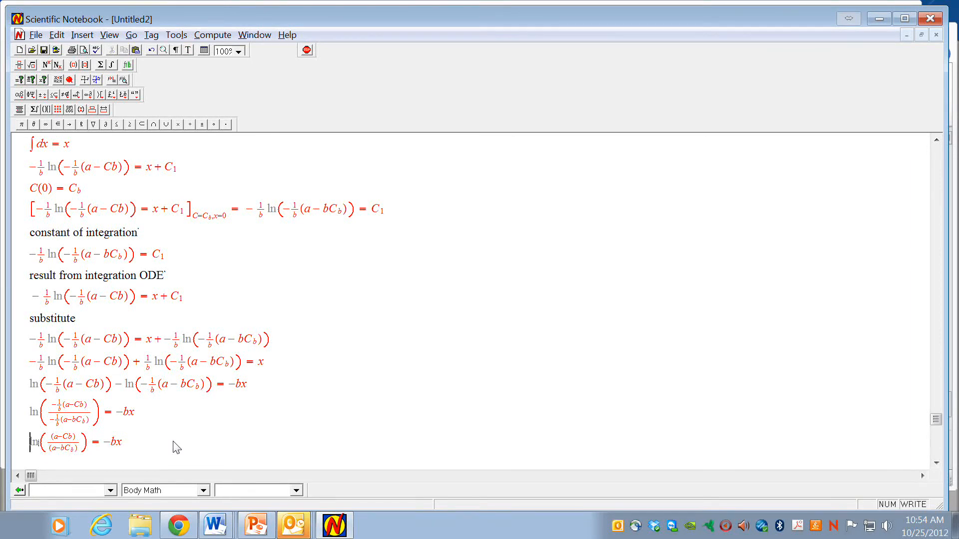
key(shift+Right)
key(shift+Right)
key(shift+Right)
key(shift+Right)
key(shift+Right)
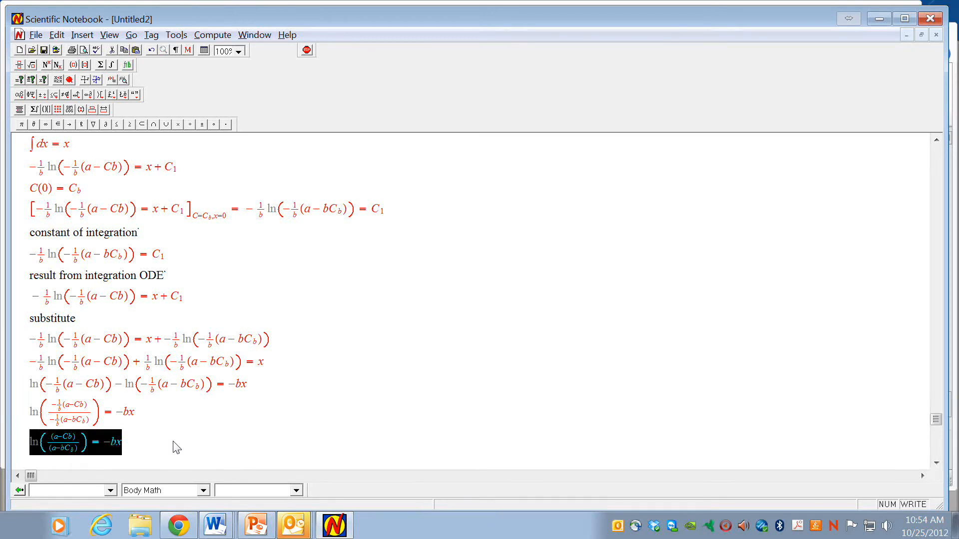
key(ctrl+c)
key(Right)
key(Return)
key(ctrl+v)
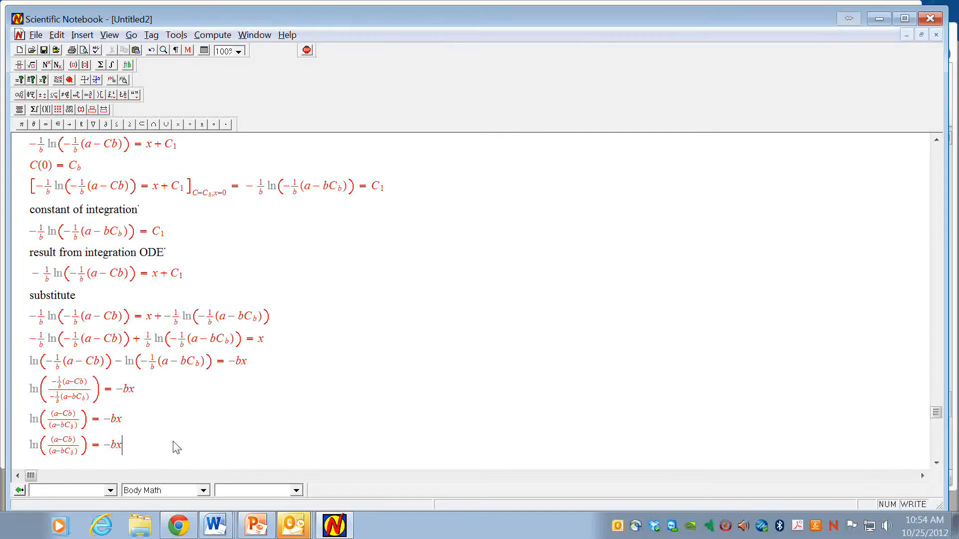
Replace the right side of the copied equation with e raised to the power −bx
key(Left)
key(Left)
key(Left)
text(e)
key(shift+Right)
key(shift+Right)
key(shift+Right)
click(49, 64)
Remove the natural logarithm around the left-side quotient, leaving (a − Cb)/(a − bC_b) = e^(−bx)
drag(48, 451, 74, 459)
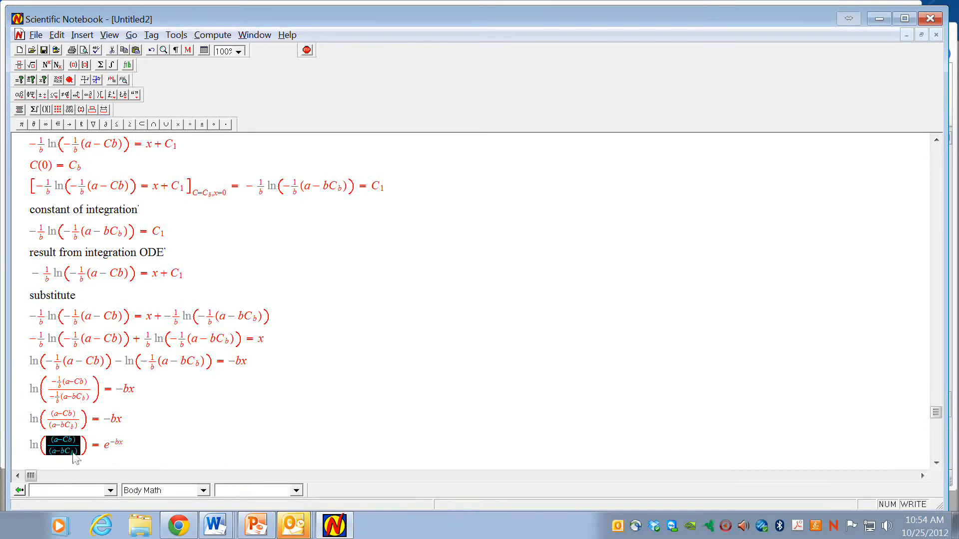
key(ctrl+x)
key(Right)
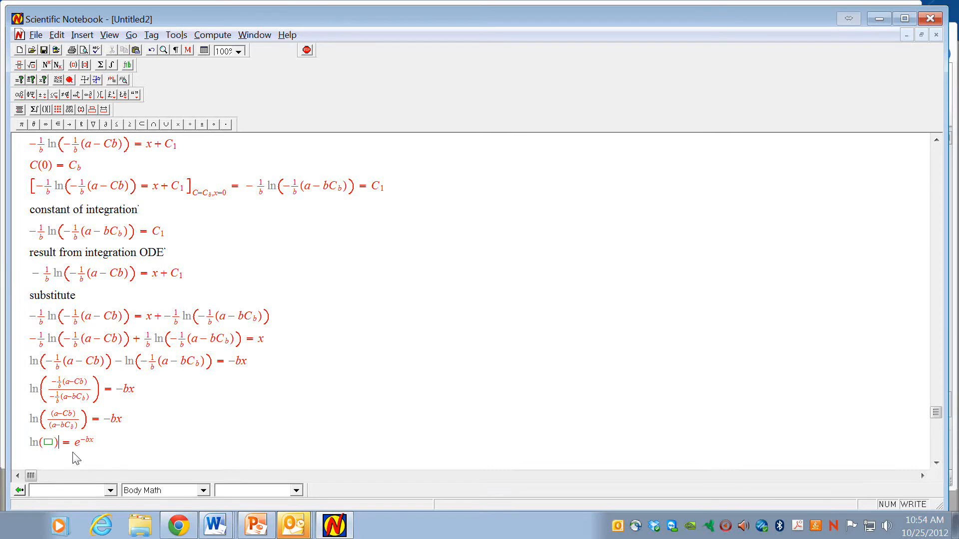
key(shift+Left)
key(shift+Left)
key(Delete)
key(ctrl+v)
Copy the exponential equation (a − Cb)/(a − bC_b) = e^(−bx) onto a new line
key(Home)
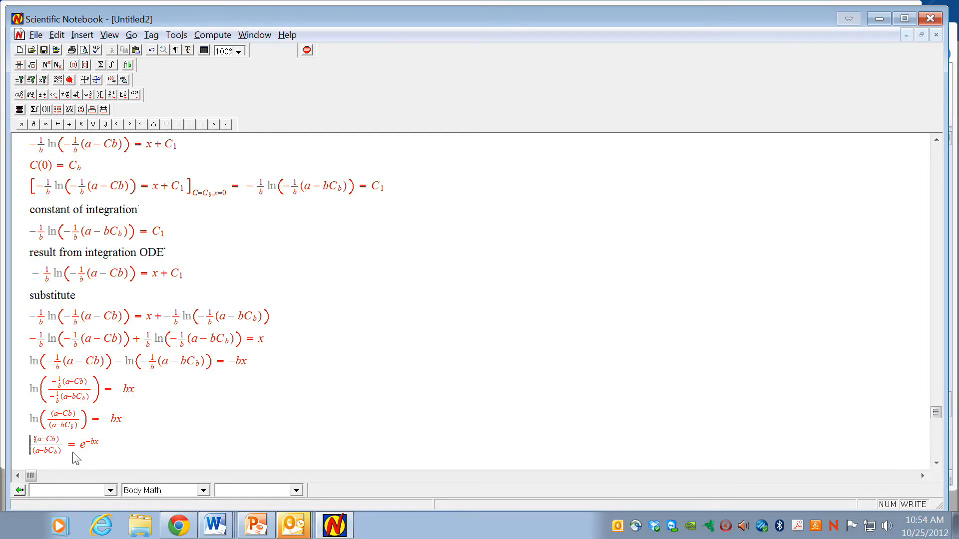
key(shift+Right)
key(shift+Right)
key(shift+Right)
key(shift+Right)
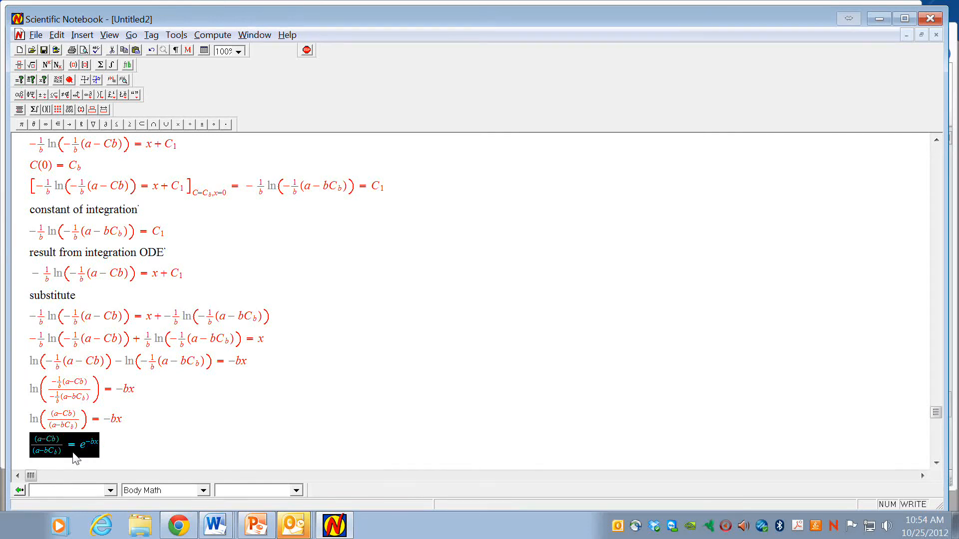
key(ctrl+x)
key(ctrl+v)
key(Return)
key(ctrl+v)
Move the denominator (a − bC_b) of the copy to the right side as a factor in front of e^(−bx)
key(Left)
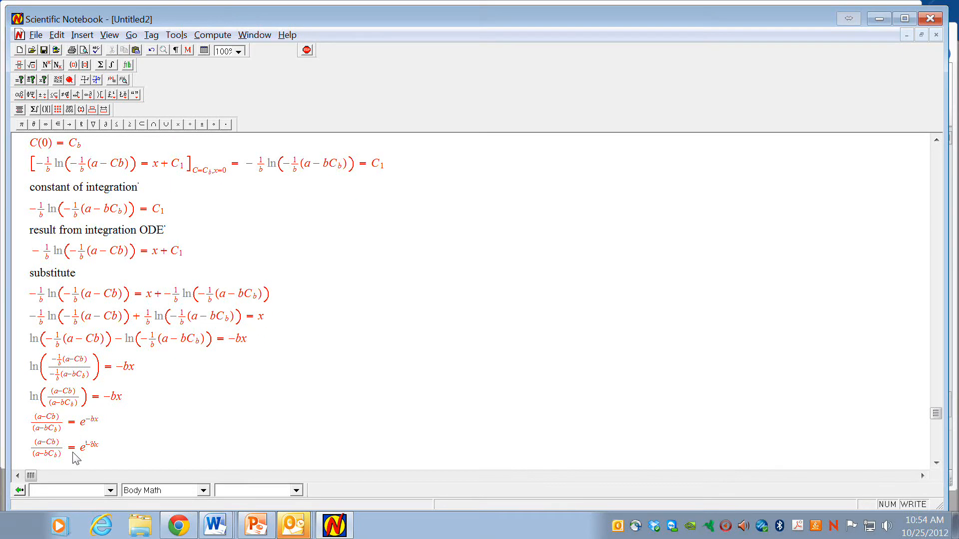
key(Left)
key(Left)
key(Left)
key(Left)
key(shift+Left)
key(Delete)
key(ctrl+v)
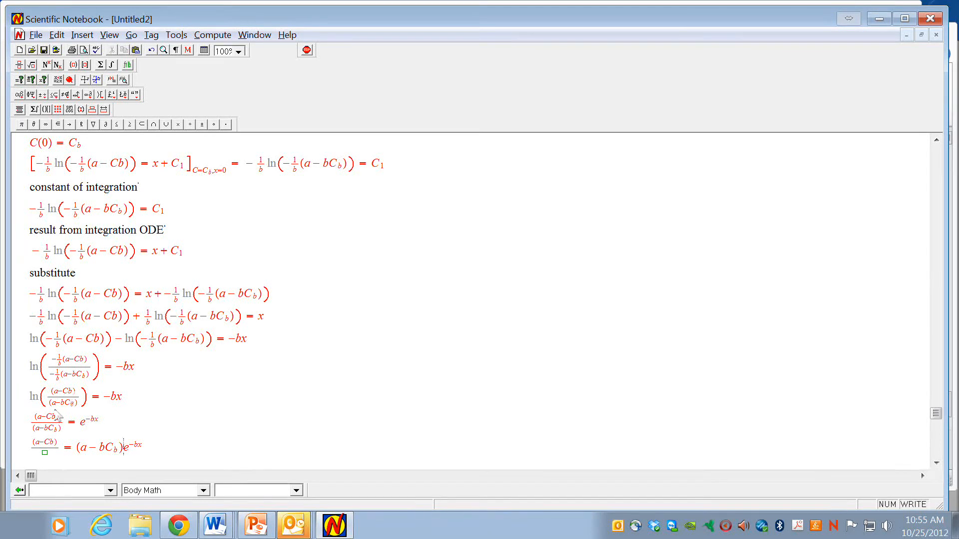
double_click(46, 444)
double_click(107, 294)
double_click(149, 295)
click(260, 358)
Copy the equation with right side (a − bC_b)e^(−bx) onto a new line
scroll(122, 437, down, 3)
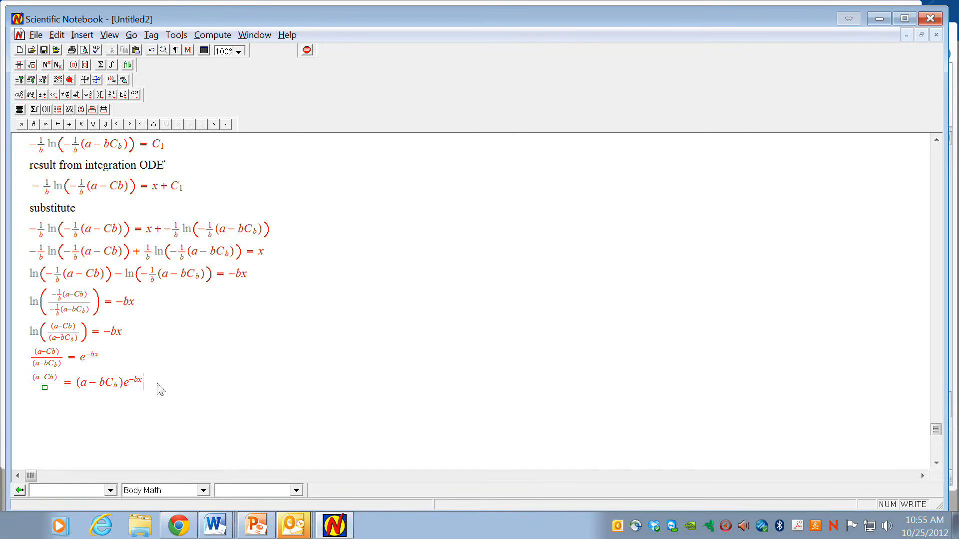
drag(158, 391, 36, 390)
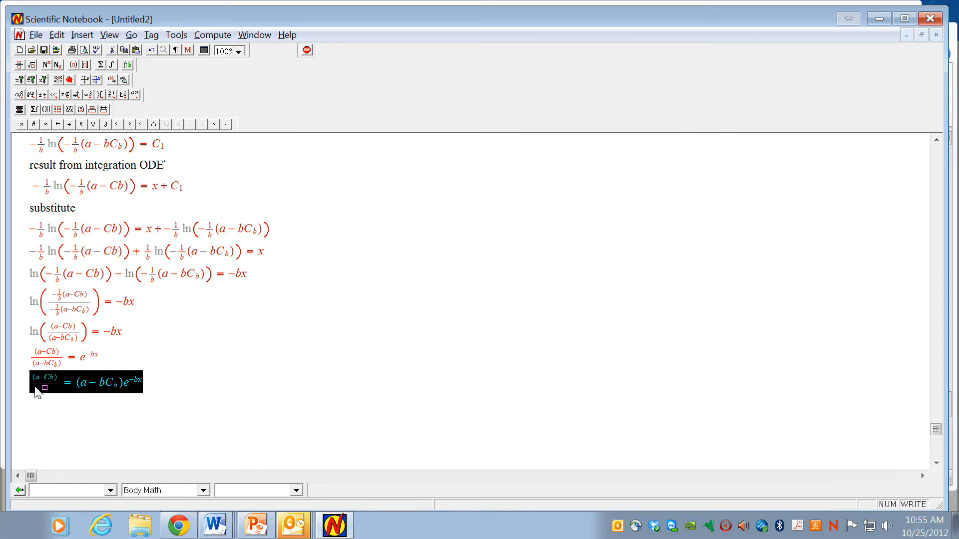
key(Right)
key(Return)
key(ctrl+v)
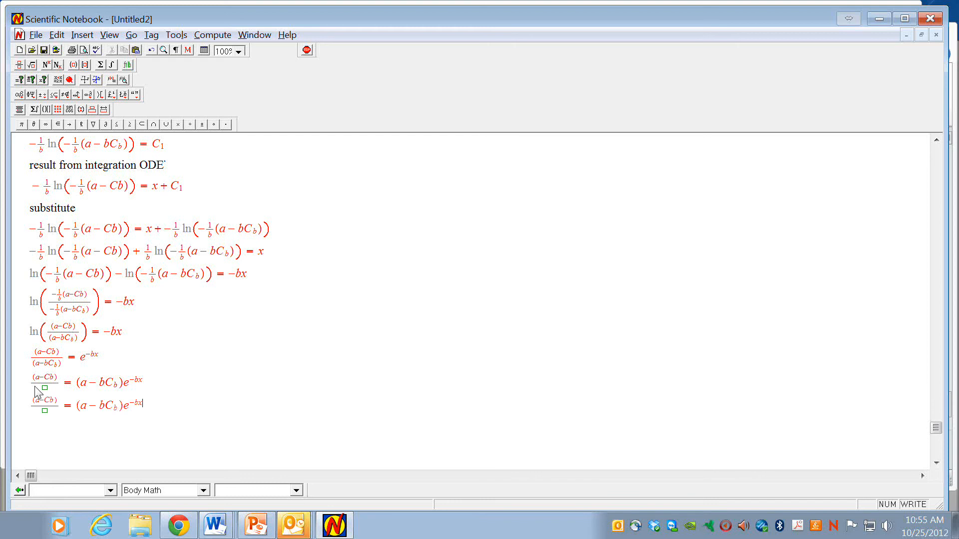
Replace the left-side fraction with its empty denominator in the copy by the plain expression a − Cb
key(BackSpace)
key(BackSpace)
key(BackSpace)
key(BackSpace)
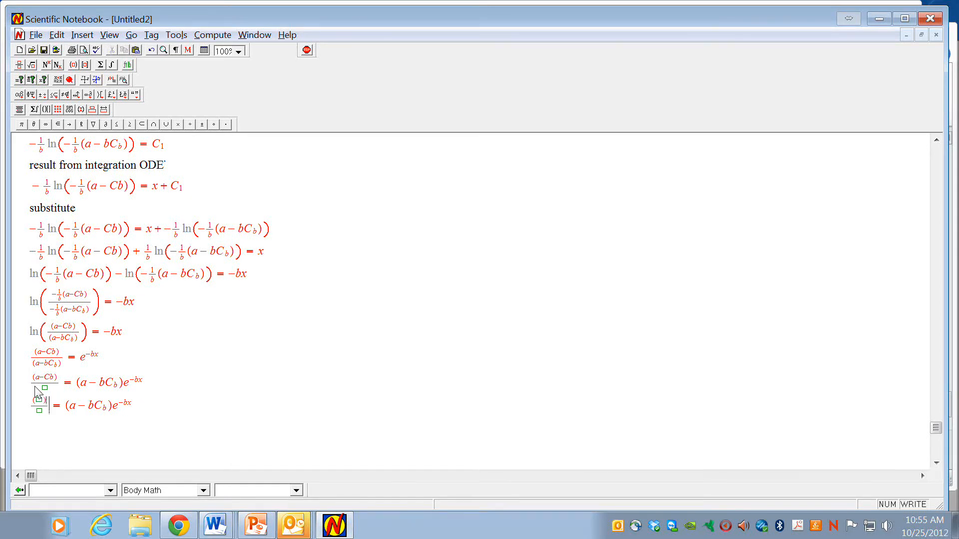
key(BackSpace)
key(BackSpace)
text(a-Cb)
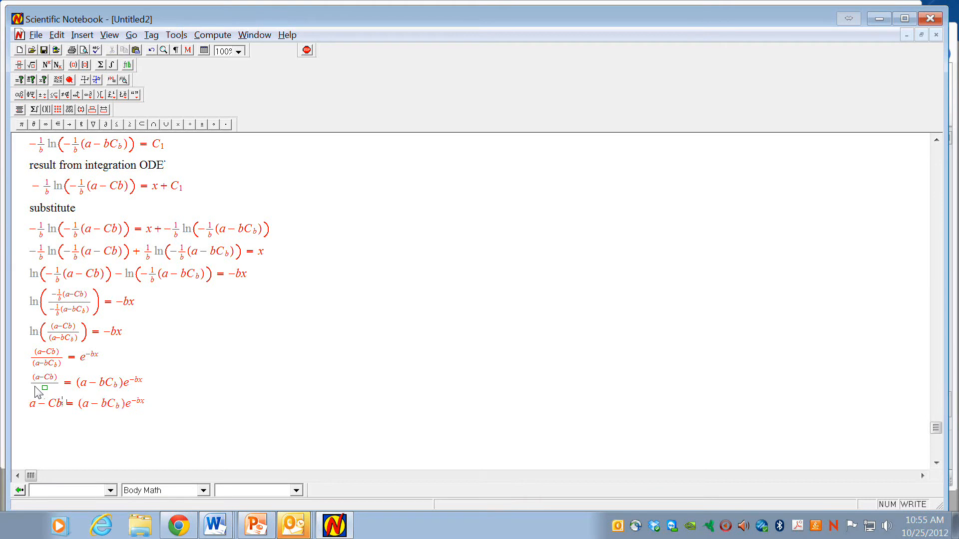
Move a from the left side to the end of the right side, giving −Cb = (a − bC_b)e^(−bx) − a
click(163, 410)
text(+a)
key(BackSpace)
text(-)
key(Left)
key(Left)
key(Left)
key(Left)
key(Left)
key(Left)
key(Left)
key(Left)
key(Left)
key(Left)
key(Left)
key(Left)
key(Left)
key(Left)
key(Left)
key(Left)
key(Right)
key(Right)
key(Delete)
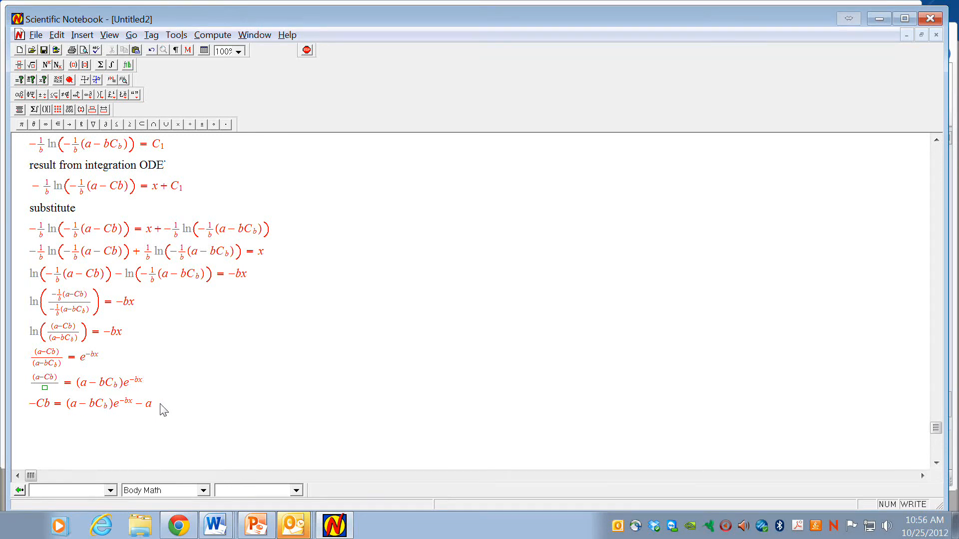
Copy the equation −Cb = (a − bC_b)e^(−bx) − a onto a new line
key(shift+End)
key(ctrl+x)
key(ctrl+v)
key(ctrl+v)
Divide the last term of the copy by −b, turning it into + a/b
key(shift+Left)
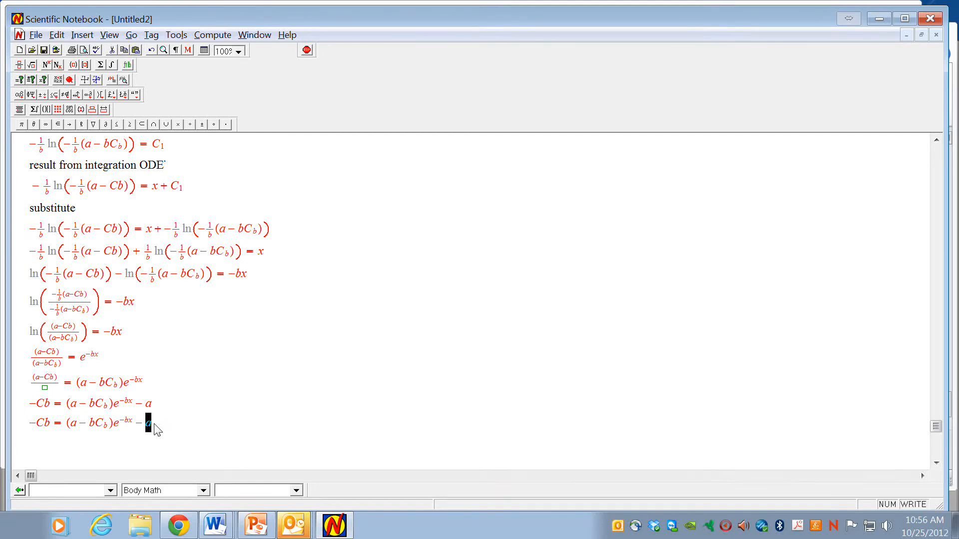
click(19, 65)
text(b)
key(BackSpace)
text(+)
Divide the parenthesized factor in the copy by −b, rewriting it as (−a/b + C_b)
key(Left)
key(Left)
key(Left)
key(Left)
key(Left)
key(Left)
key(Left)
key(Left)
key(Left)
key(BackSpace)
key(BackSpace)
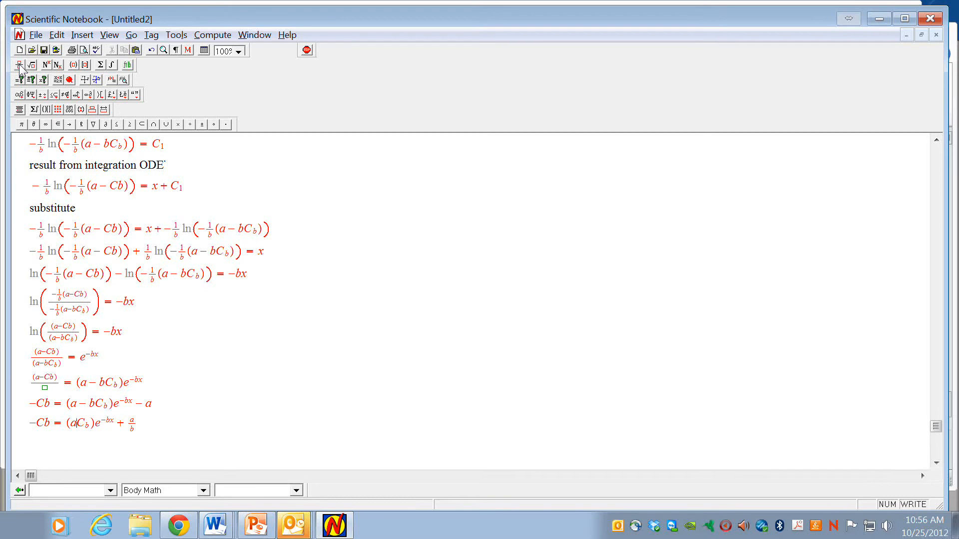
text(+)
key(Left)
text(-)
key(shift+Right)
click(19, 67)
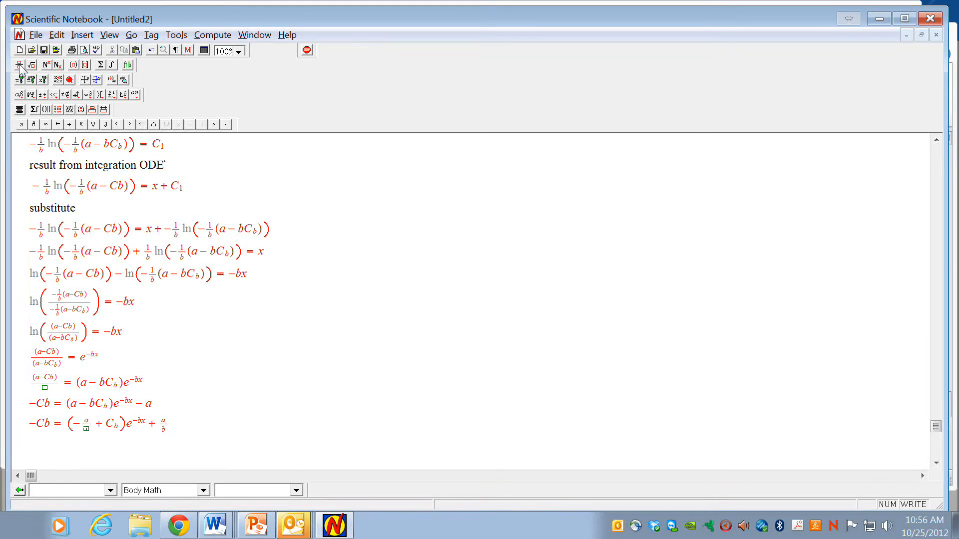
text(b)
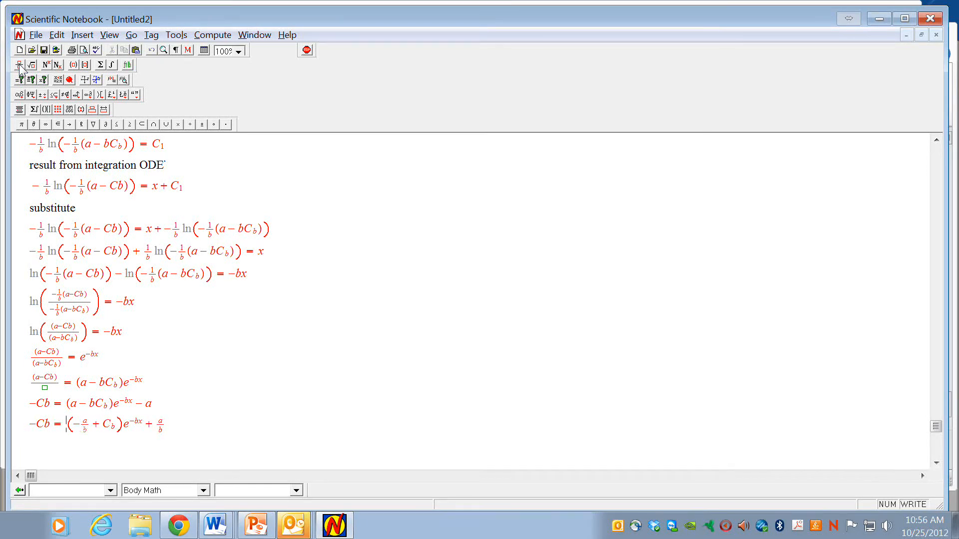
Remove the b and the minus sign from the left side of the copy so that only C remains
key(shift+Right)
key(Delete)
key(Left)
key(shift+Left)
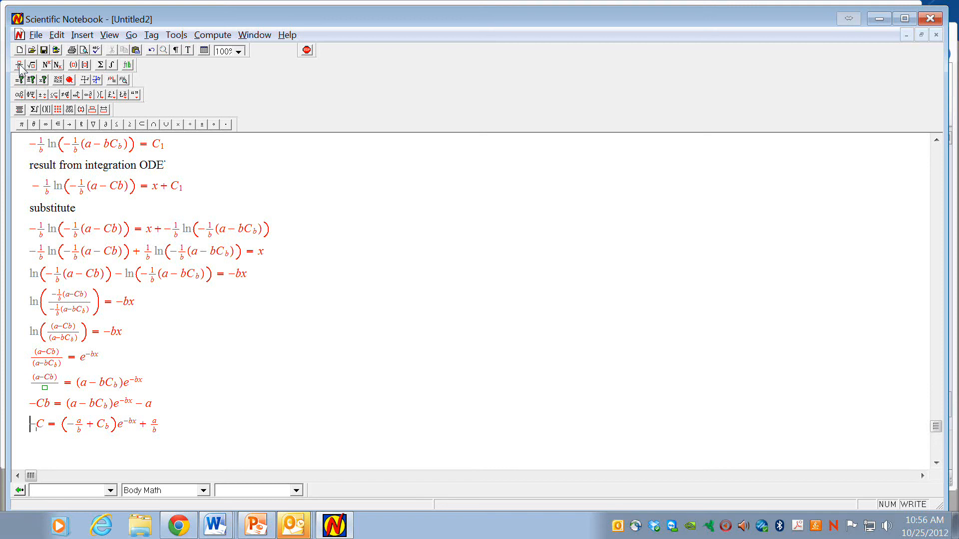
key(Delete)
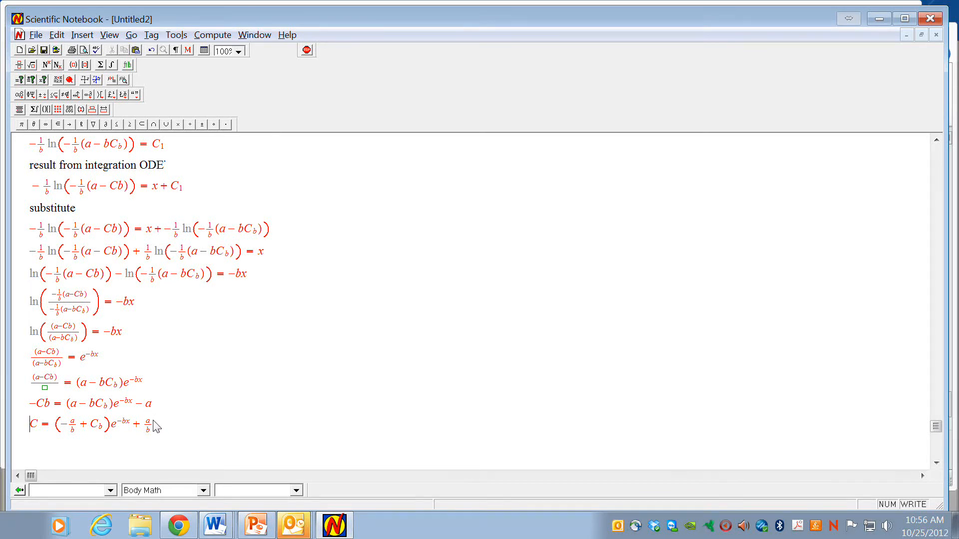
Examine the earlier exact solution for C above the Separation of Variables section and compare it with the new expression
scroll(155, 426, up, 15)
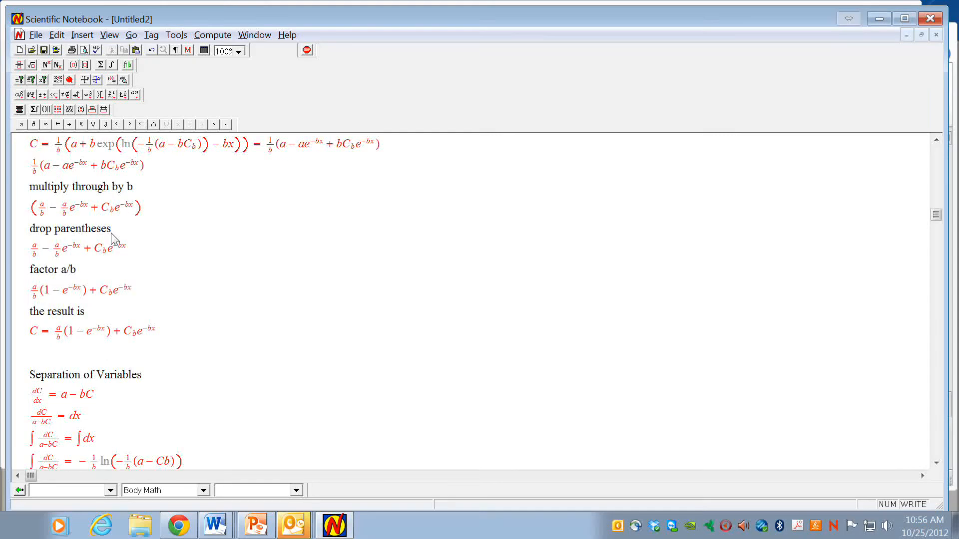
scroll(114, 302, down, 15)
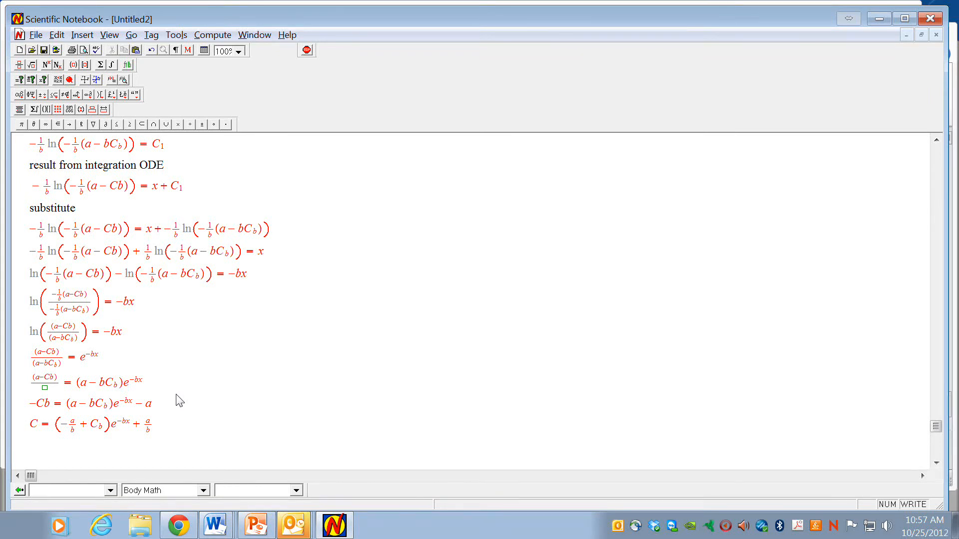
scroll(179, 399, down, 3)
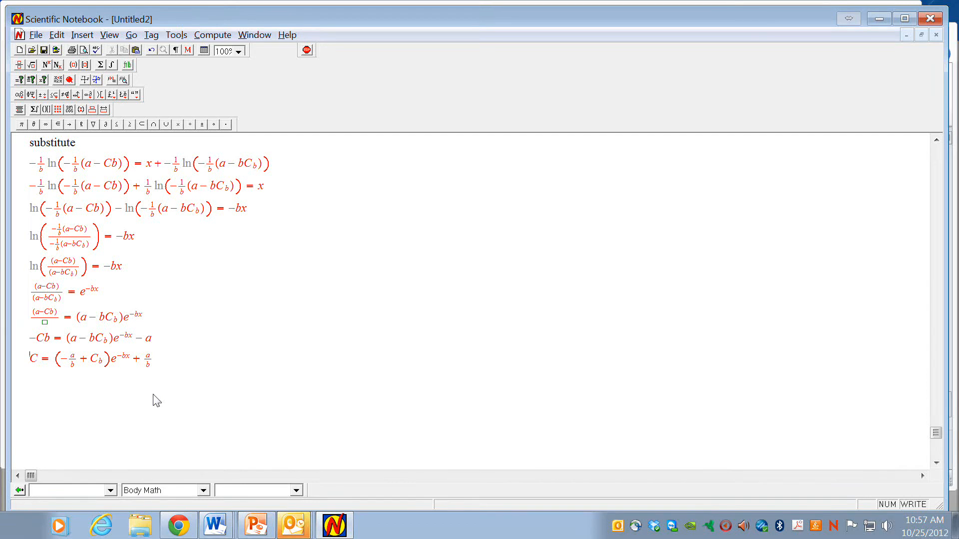
Copy the equation C = (−a/b + C_b)e^(−bx) + a/b onto a new line
double_click(31, 359)
click(129, 361)
drag(172, 363, 34, 368)
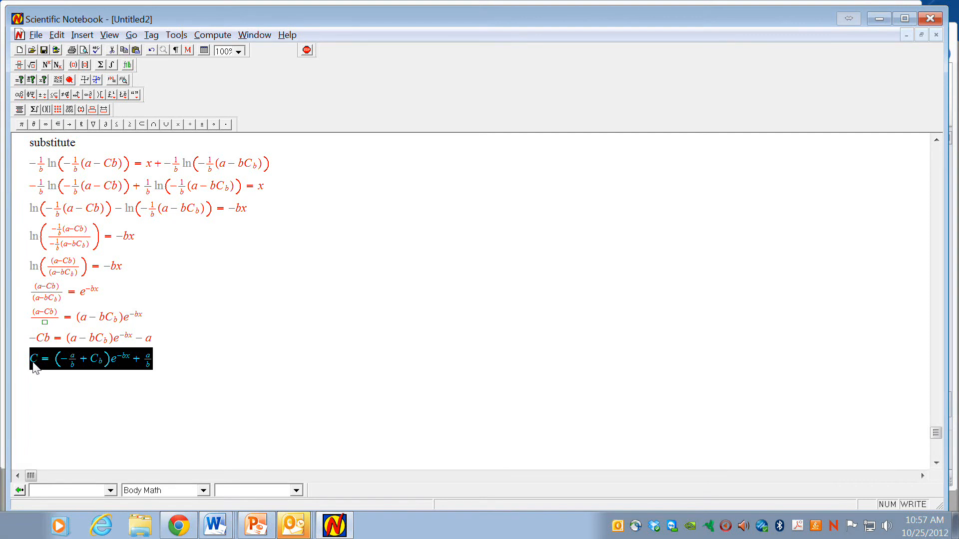
key(Right)
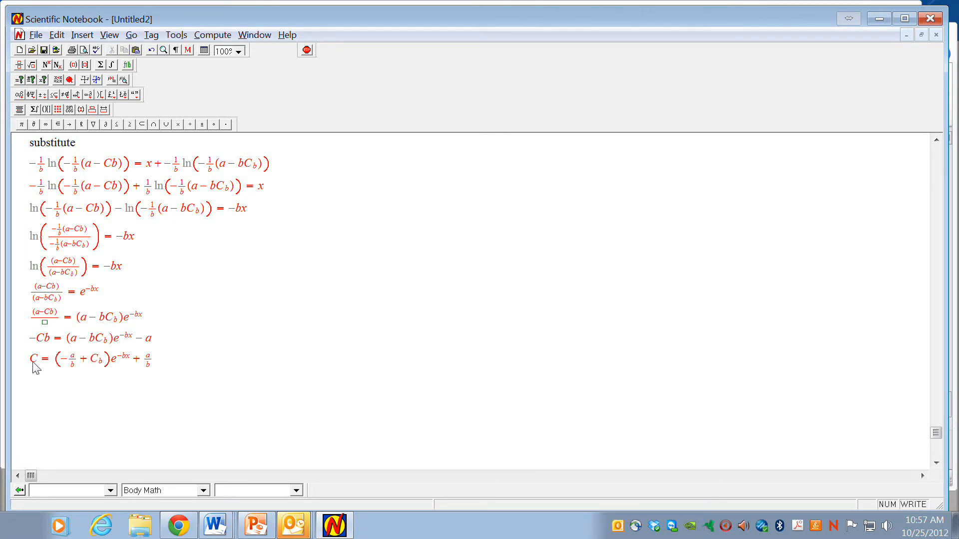
key(Return)
key(ctrl+v)
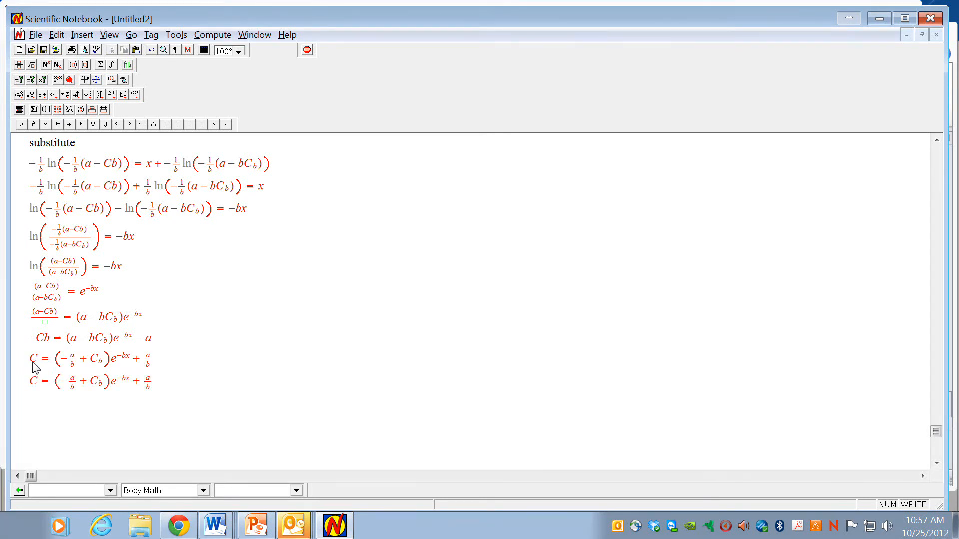
Distribute e^(−bx) over both terms in the copy's parentheses, giving (−(a/b)e^(−bx) + C_b e^(−bx))
key(Left)
key(Left)
key(Left)
key(Right)
key(Right)
key(Right)
key(shift+Right)
key(Delete)
key(Right)
text(e^-bx)
text(e^-bx)
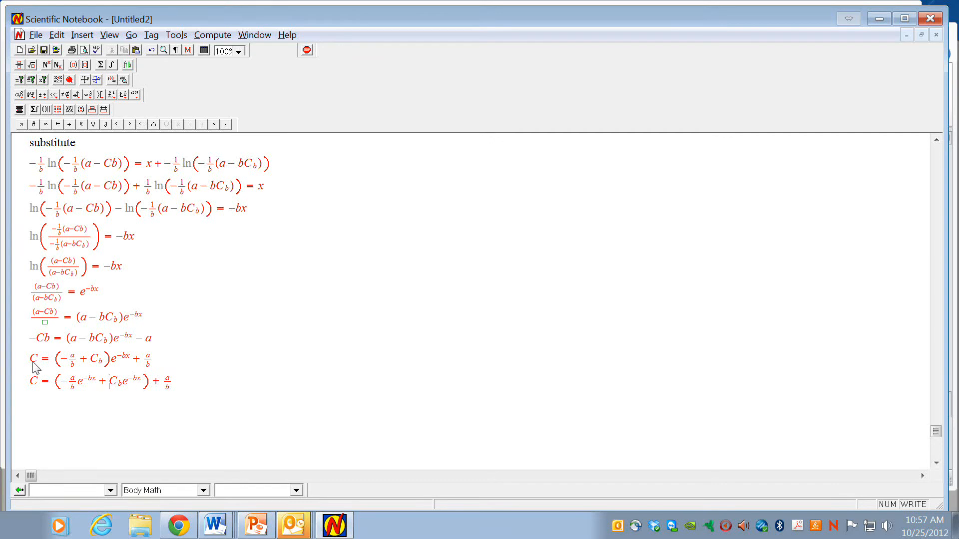
Drop the parentheses in the copy, leaving C = −(a/b)e^(−bx) + C_b e^(−bx) + a/b
key(Right)
key(Right)
key(Right)
key(Right)
key(shift+Left)
key(shift+Left)
key(shift+Left)
key(shift+Left)
key(shift+Left)
key(shift+Left)
key(shift+Left)
key(shift+Left)
key(shift+Left)
key(shift+Left)
key(shift+Left)
key(shift+Left)
key(BackSpace)
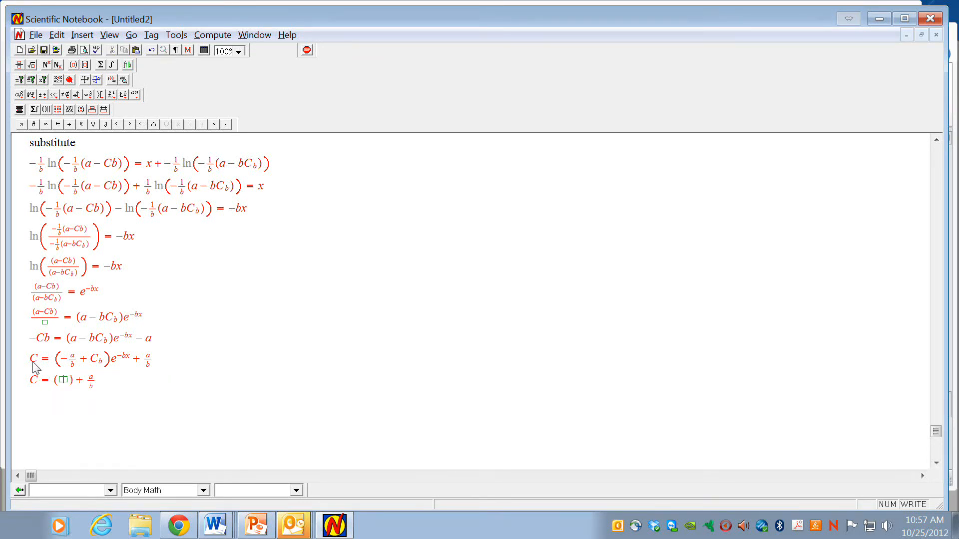
key(shift+Left)
text(−(a/b)e^(−bx) + C_b e^(−bx))
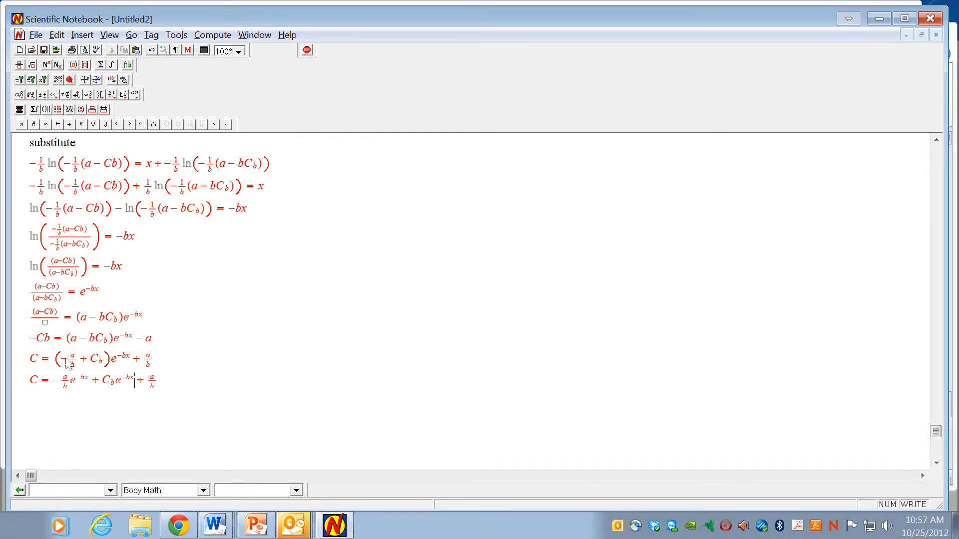
Copy the expanded equation C = −(a/b)e^(−bx) + C_b e^(−bx) + a/b onto a new line
click(155, 383)
drag(166, 387, 29, 383)
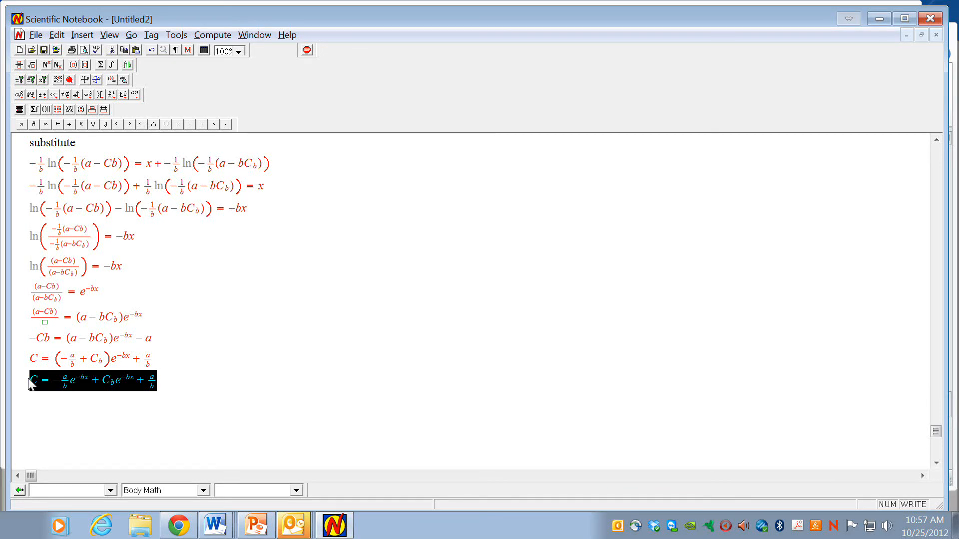
key(ctrl+c)
key(End)
key(Return)
key(ctrl+v)
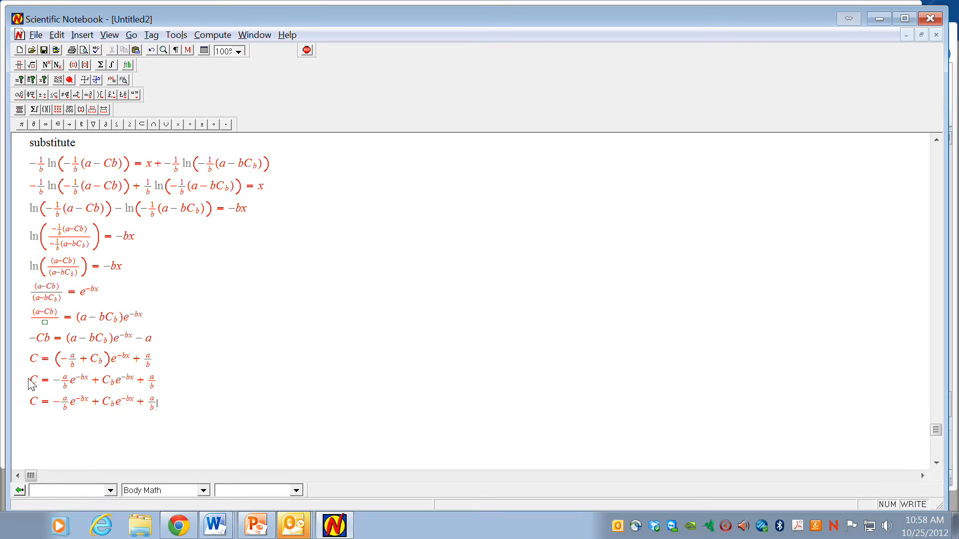
Delete the trailing + a/b and the leading minus sign in the copy, and insert 1 − between a/b and e^(−bx)
key(shift+Left)
key(shift+Left)
key(Delete)
key(Left)
key(Left)
key(shift+Left)
key(Delete)
text(1-)
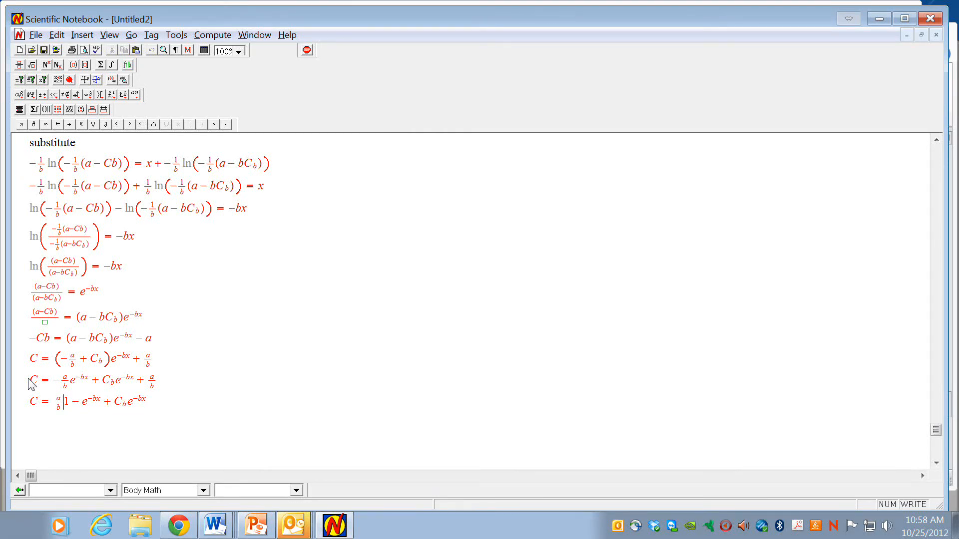
Enclose 1 − e^(−bx) in parentheses, giving C = (a/b)(1 − e^(−bx)) + C_b e^(−bx)
key(shift+Right)
key(shift+Right)
key(shift+Right)
key(shift+Right)
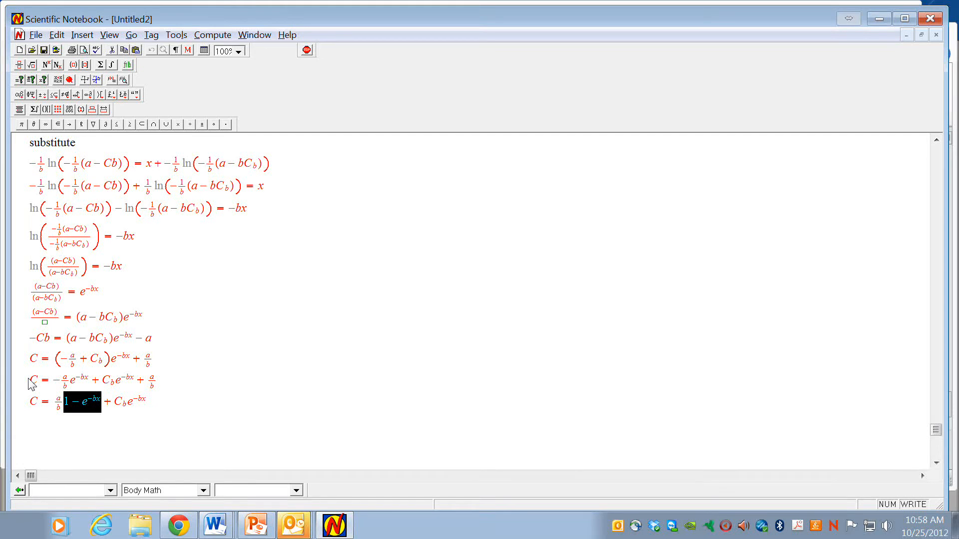
click(73, 65)
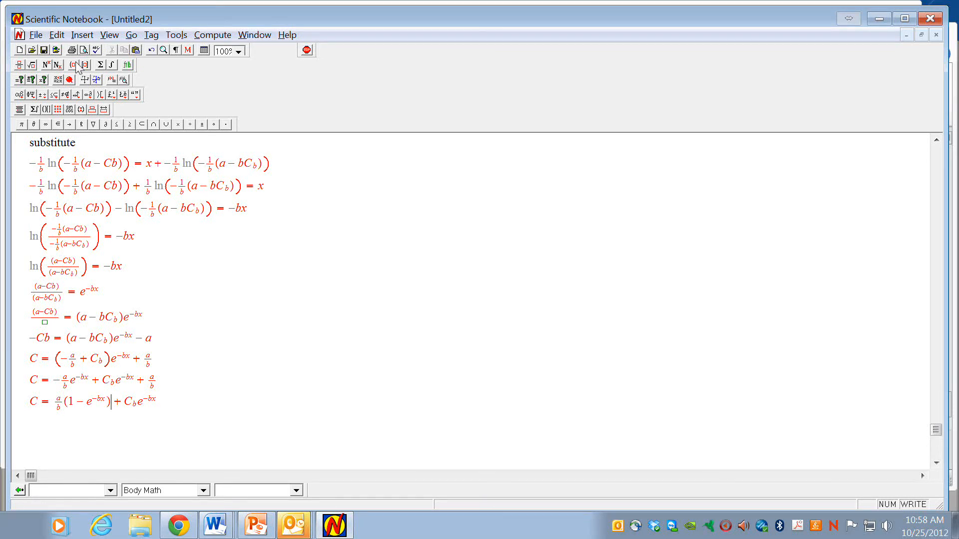
Compare the final separation-of-variables equation with the result obtained from the exact solution earlier in the document
click(175, 443)
drag(173, 403, 30, 403)
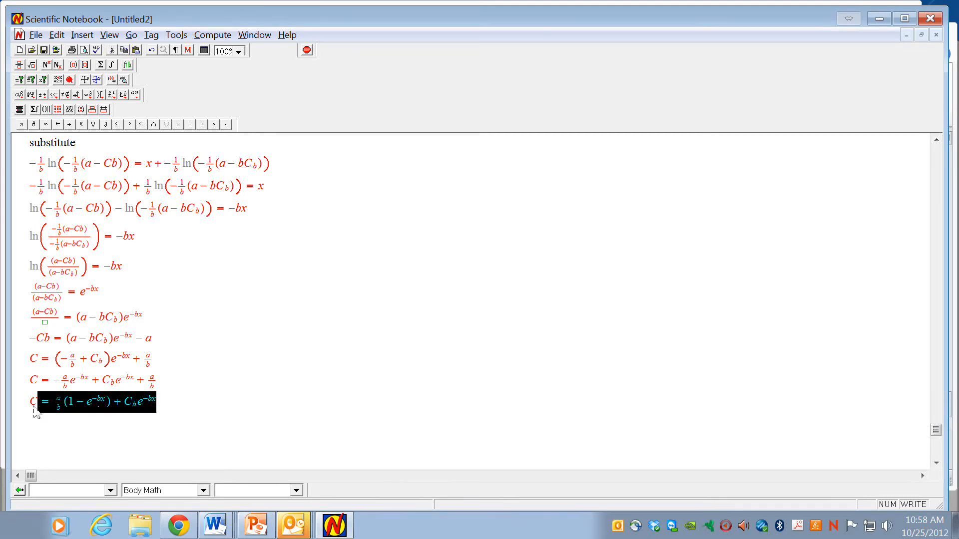
scroll(152, 366, up, 15)
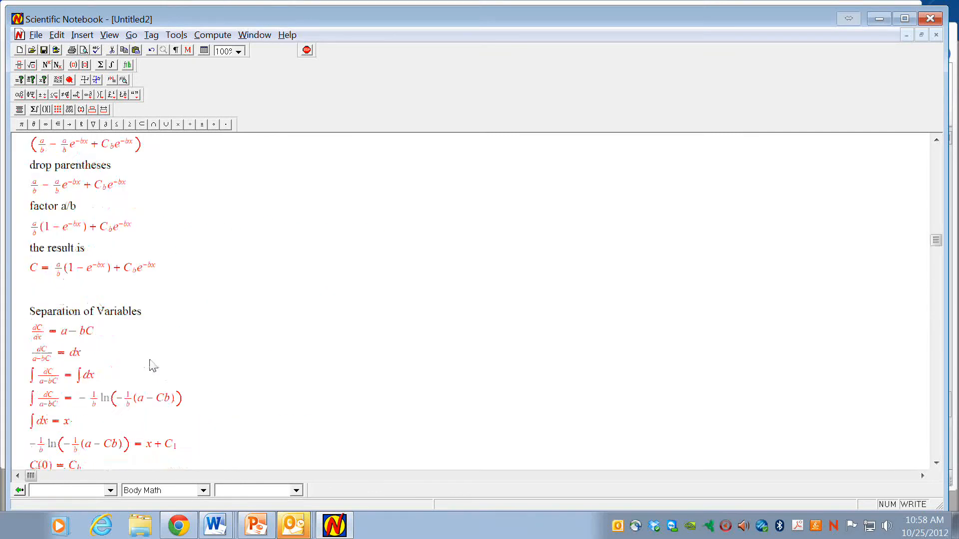
click(62, 290)
scroll(212, 278, up, 10)
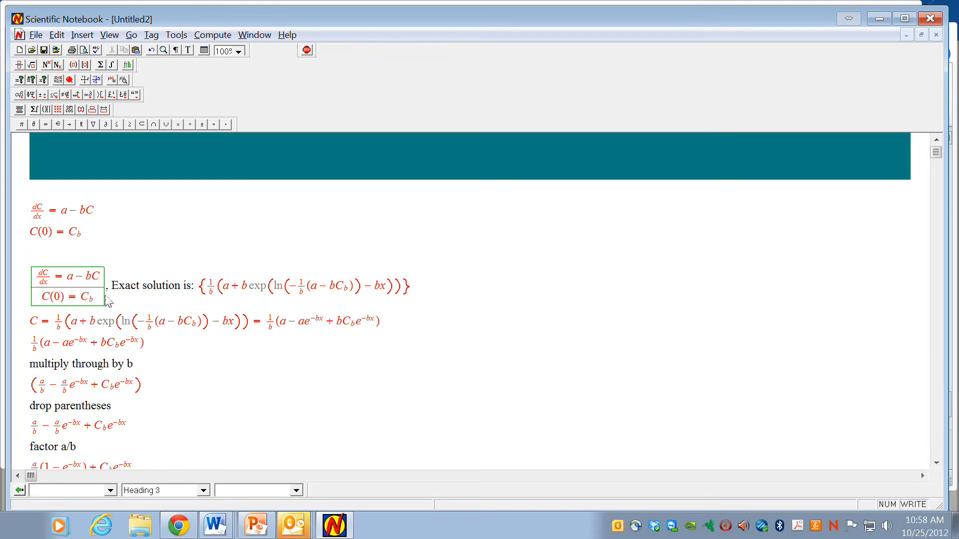
scroll(106, 299, down, 3)
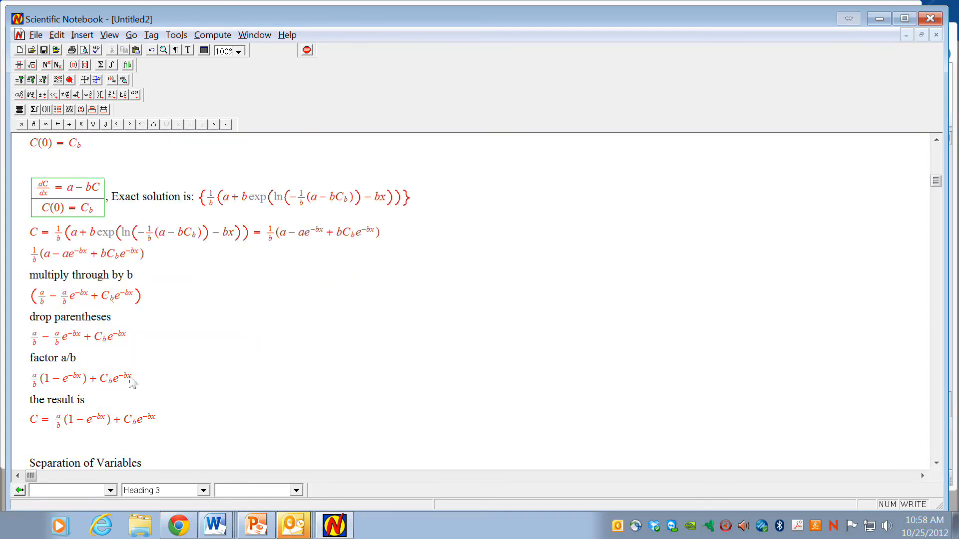
drag(160, 422, 29, 422)
scroll(60, 430, down, 7)
scroll(60, 430, down, 16)
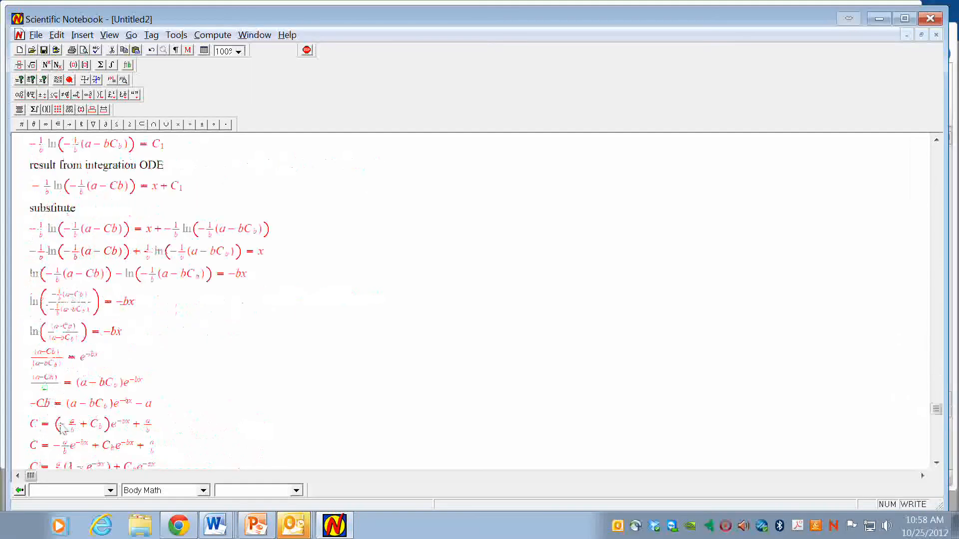
drag(177, 404, 33, 414)
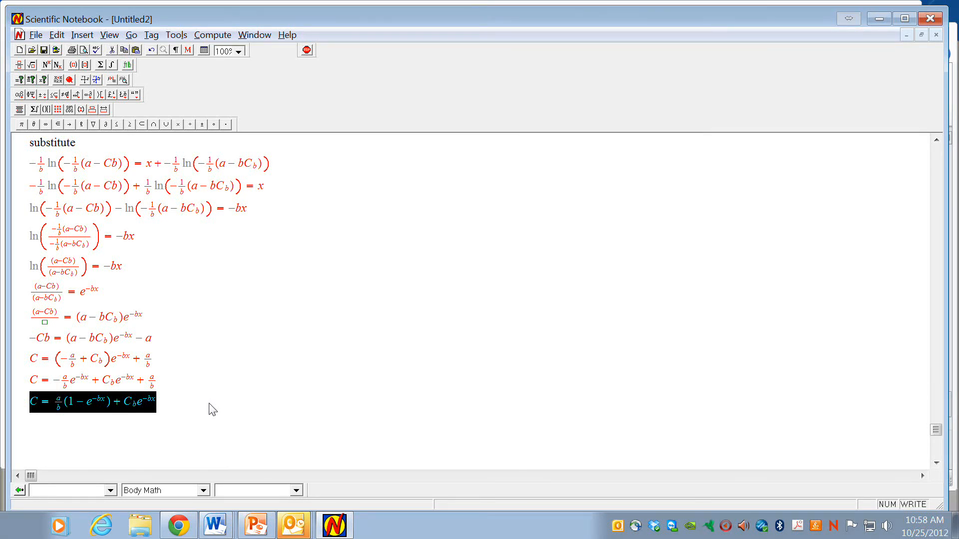
click(360, 442)
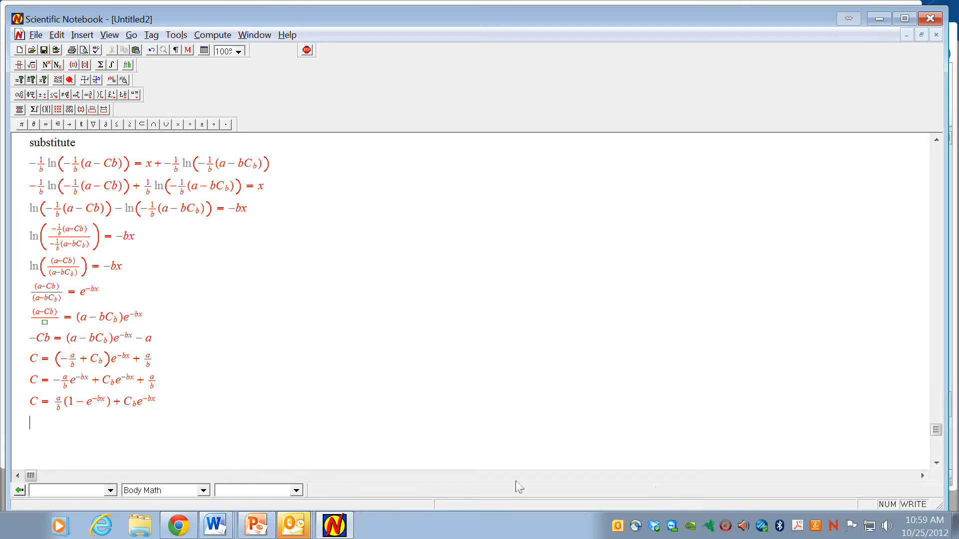
Examine the factors 1 − e^(−bx) and a/b and the term C_b e^(−bx) in the final equation
click(73, 413)
drag(68, 403, 104, 411)
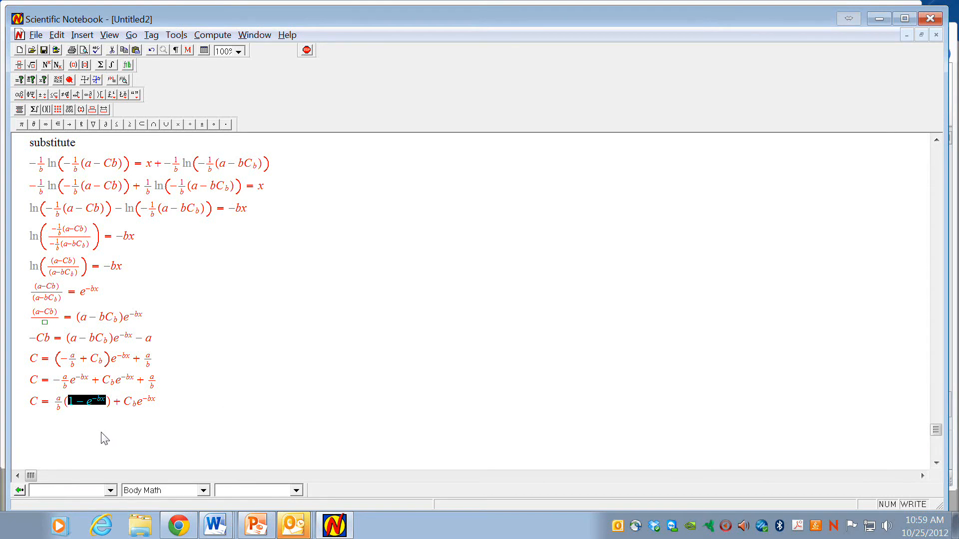
double_click(59, 405)
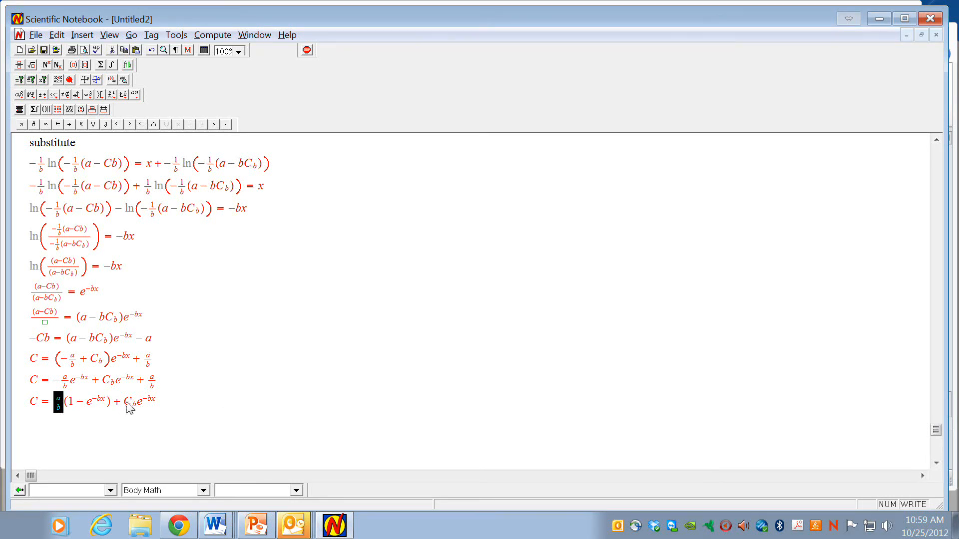
drag(125, 402, 152, 414)
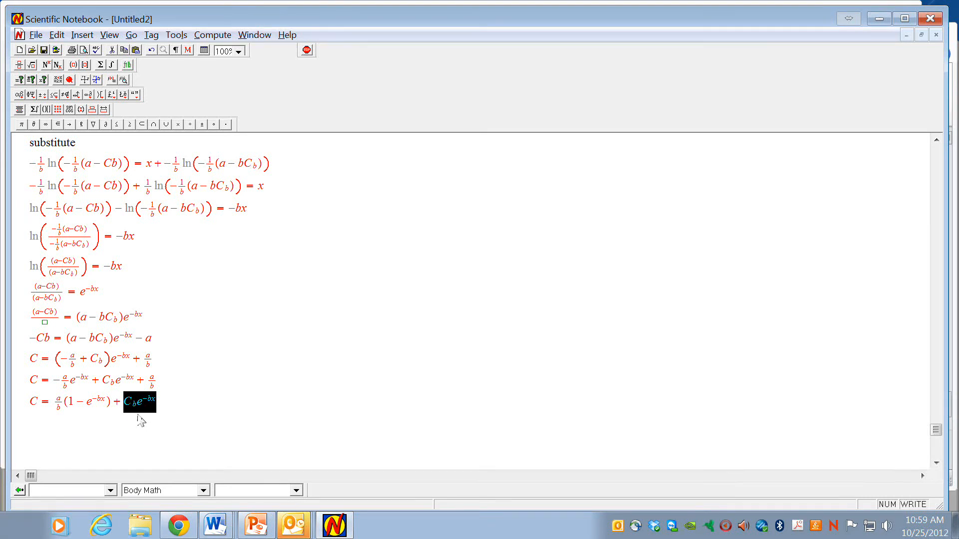
click(126, 403)
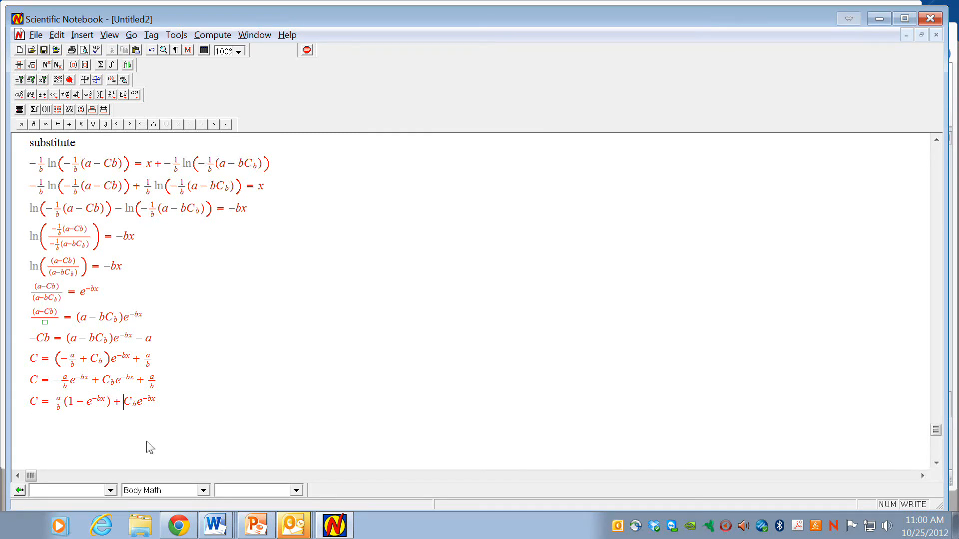
Add the plain-text line "check" below the final equation
click(168, 402)
key(Return)
text(check)
key(shift+Left)
key(shift+Left)
key(shift+Left)
key(shift+Left)
key(shift+Left)
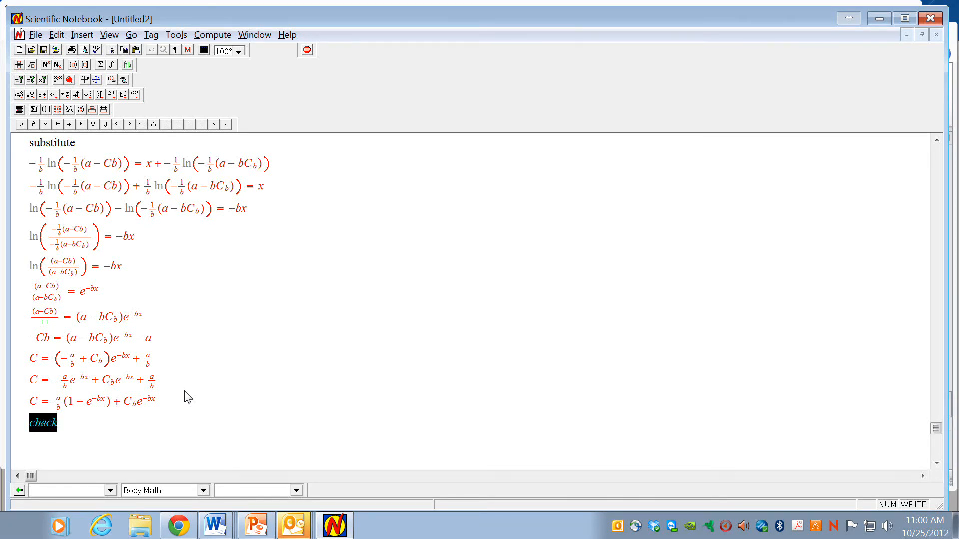
click(188, 50)
Copy the boxed system dC/dx = a − bC, C(0) = C_b from the exact-solution section onto a new line below "check"
scroll(158, 360, up, 10)
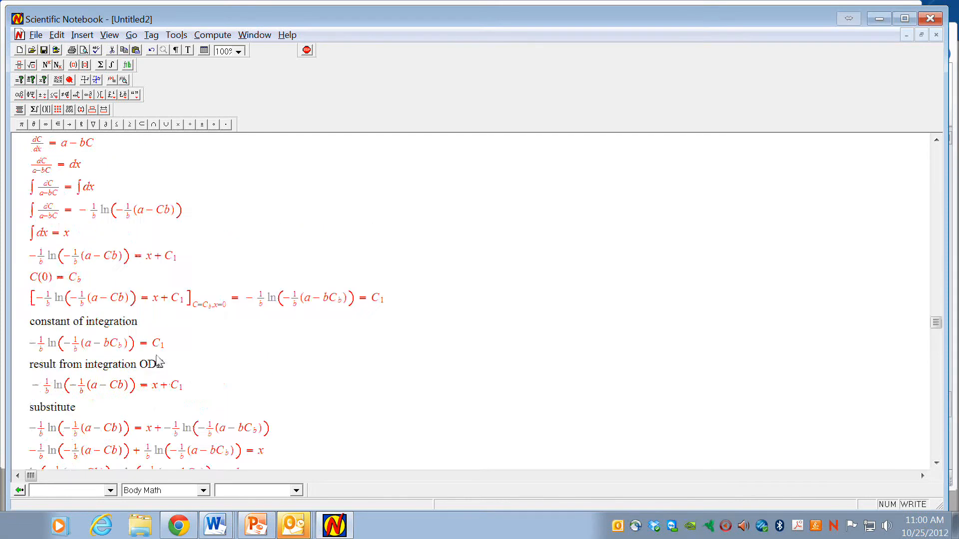
scroll(157, 360, up, 5)
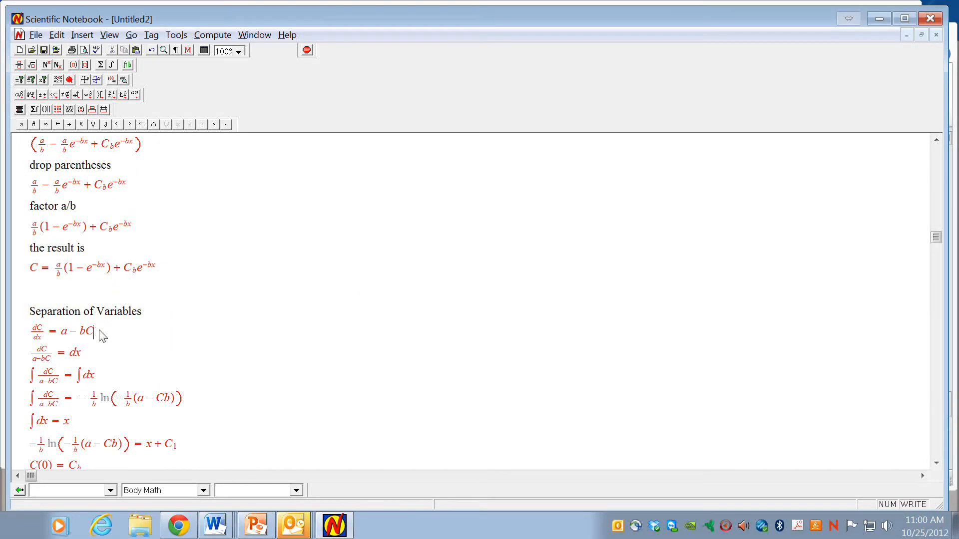
drag(102, 333, 31, 339)
scroll(33, 344, up, 10)
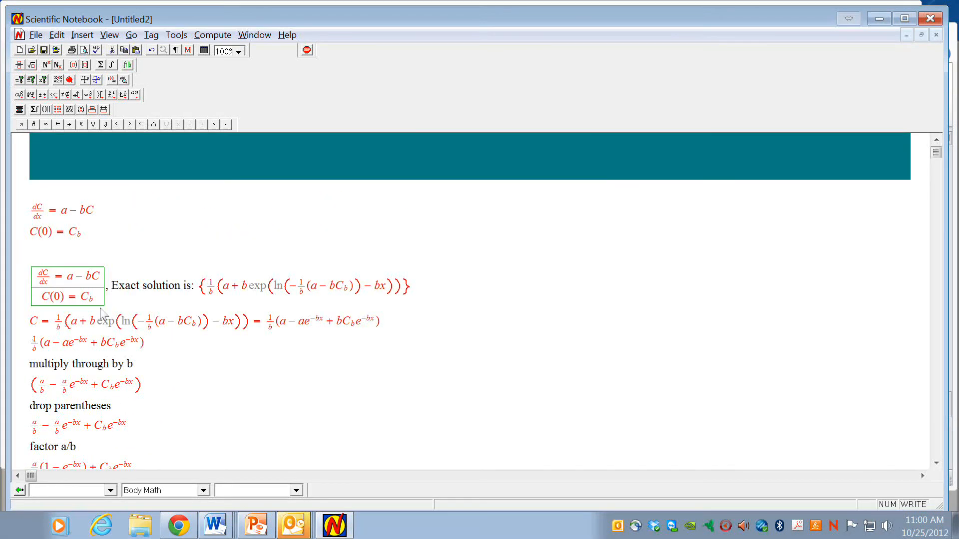
drag(110, 299, 87, 295)
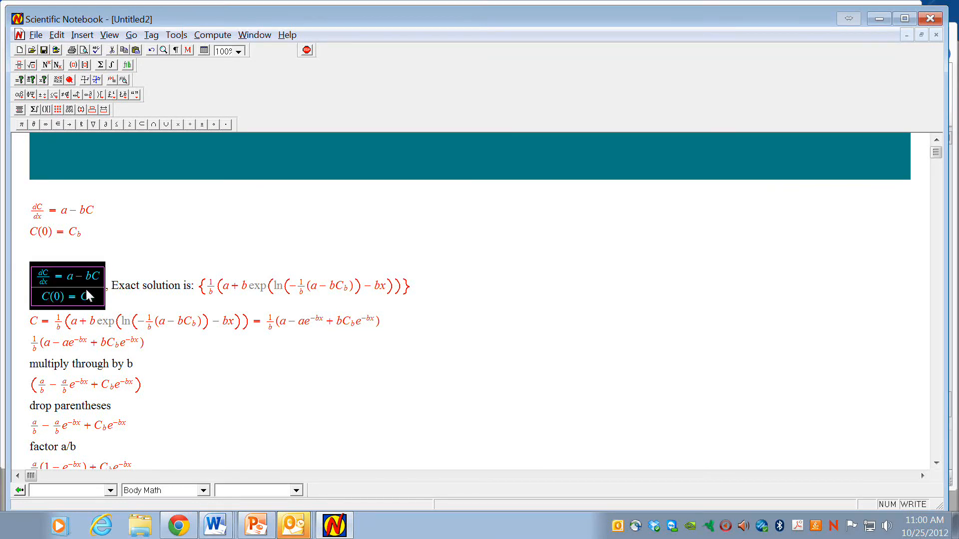
right_click(86, 288)
click(100, 327)
scroll(119, 334, down, 15)
scroll(119, 334, down, 14)
click(31, 297)
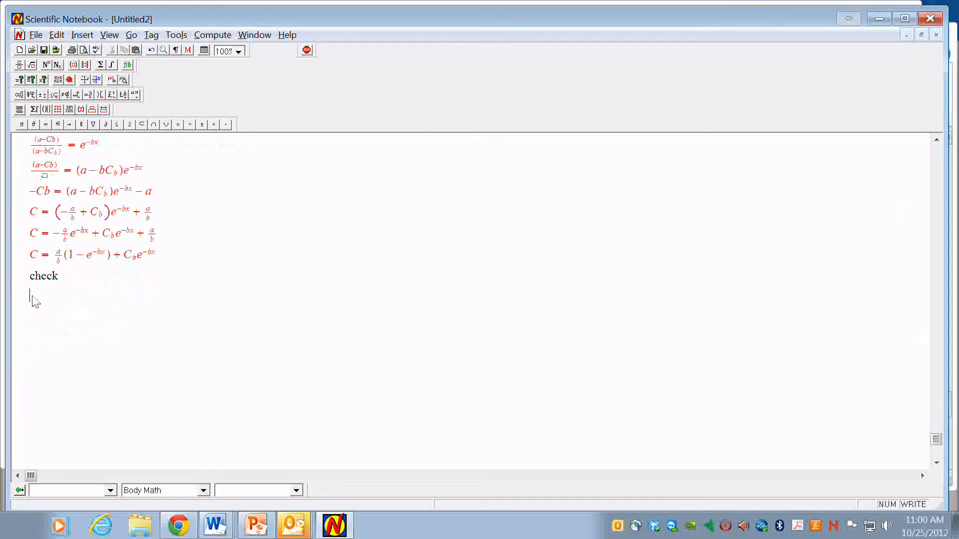
right_click(31, 299)
click(46, 315)
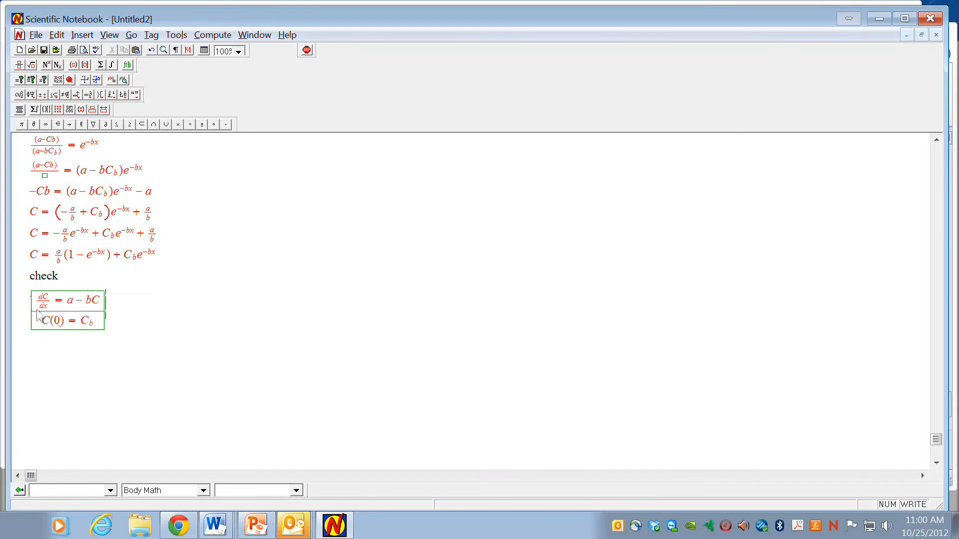
Review the final equation for C alongside the copied system and its initial condition C(0) = C_b
drag(165, 257, 26, 263)
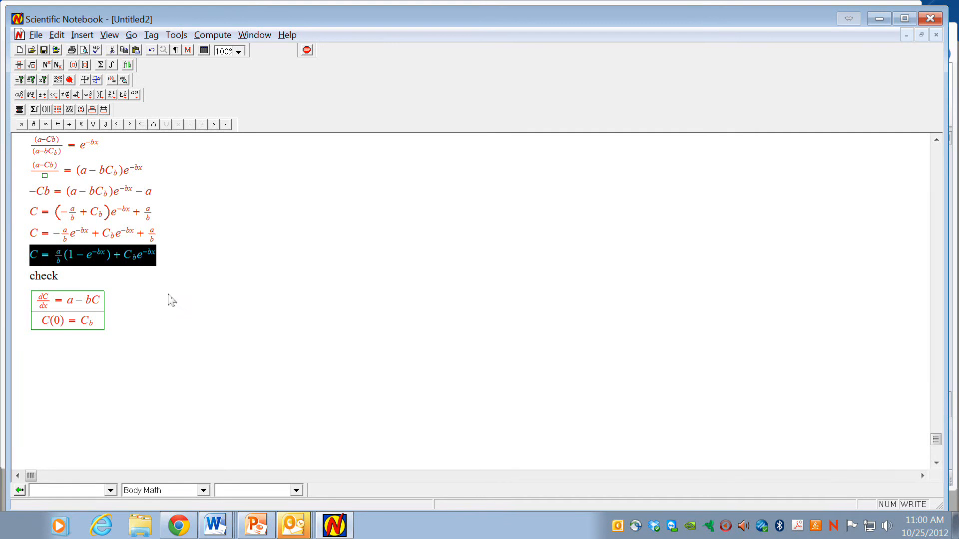
click(159, 295)
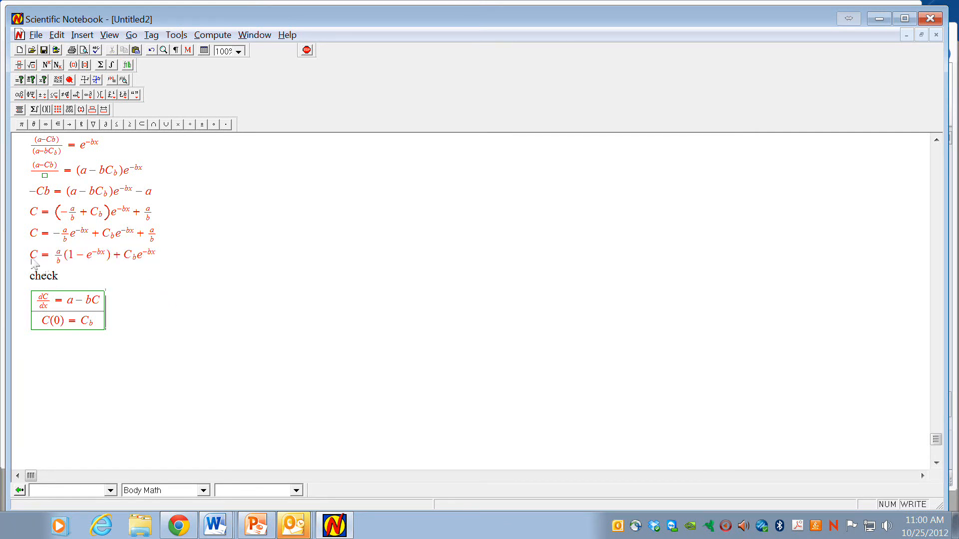
drag(31, 257, 152, 265)
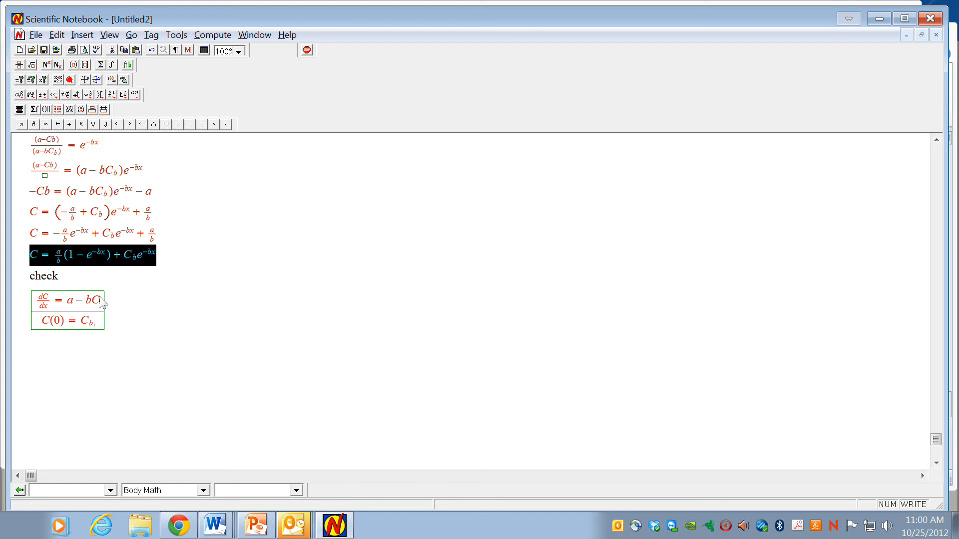
click(85, 353)
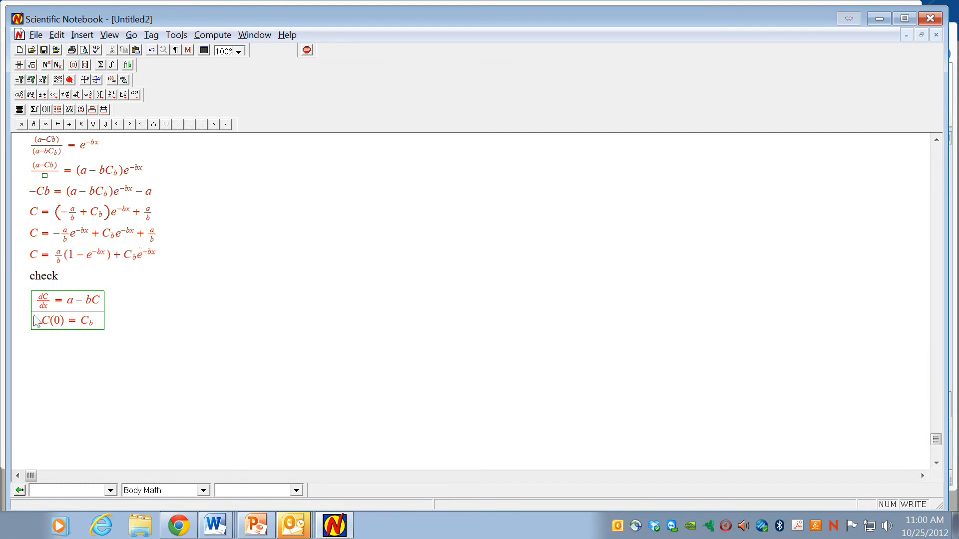
drag(42, 322, 98, 326)
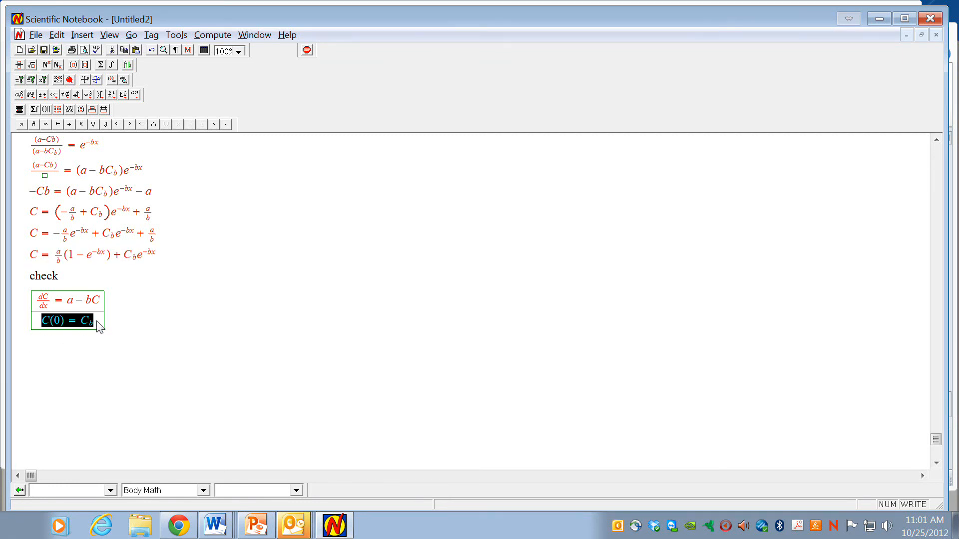
click(59, 345)
click(62, 276)
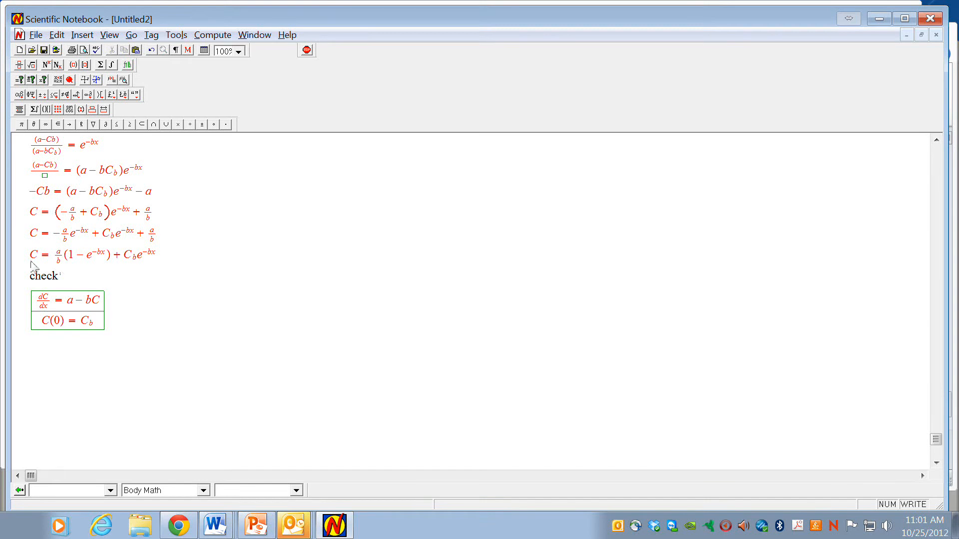
Copy the final equation's right-hand side, (a/b)(1 − e^(−bx)) + C_b e^(−bx), onto a new line below the boxed system
drag(32, 265, 60, 270)
key(ctrl+c)
click(156, 261)
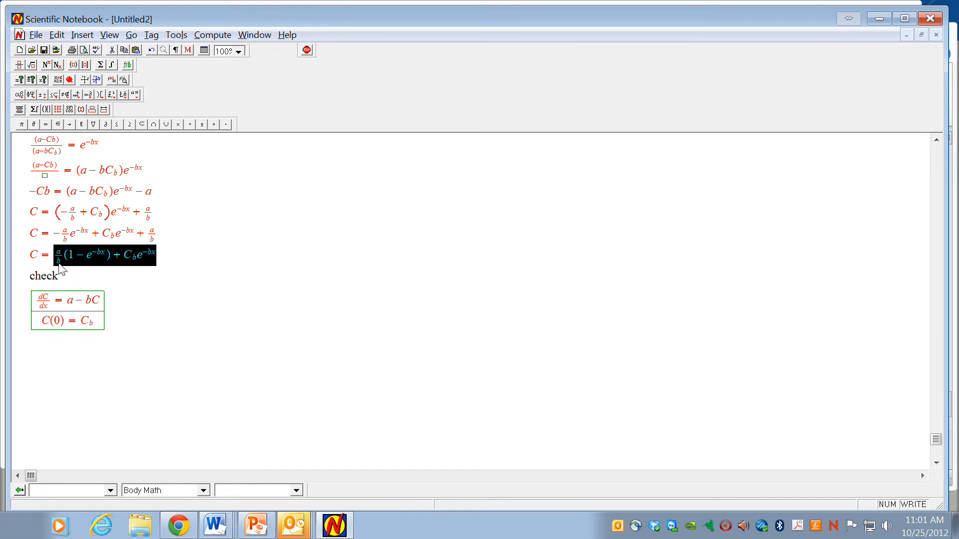
key(Right)
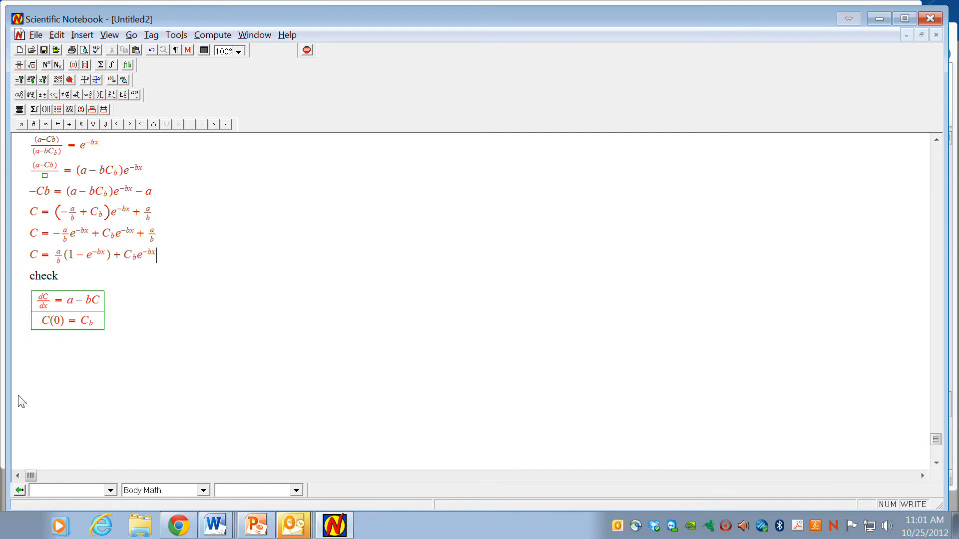
click(50, 364)
key(ctrl+v)
Enclose the copied expression (a/b)(1 − e^(−bx)) + C_b e^(−bx) in square brackets
key(shift+Left)
key(shift+Left)
key(shift+Left)
key(shift+Left)
key(shift+Left)
key(shift+Left)
key(shift+Left)
key(shift+Left)
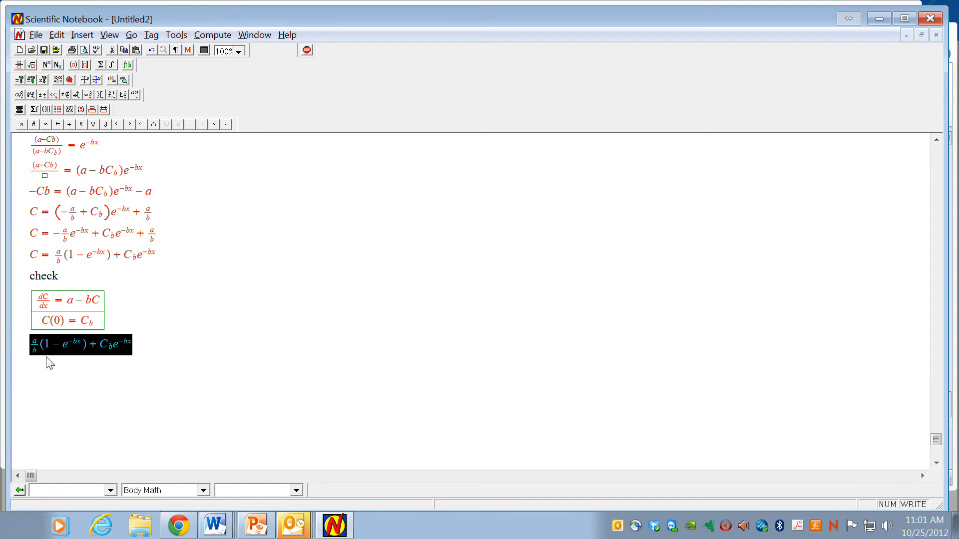
click(84, 65)
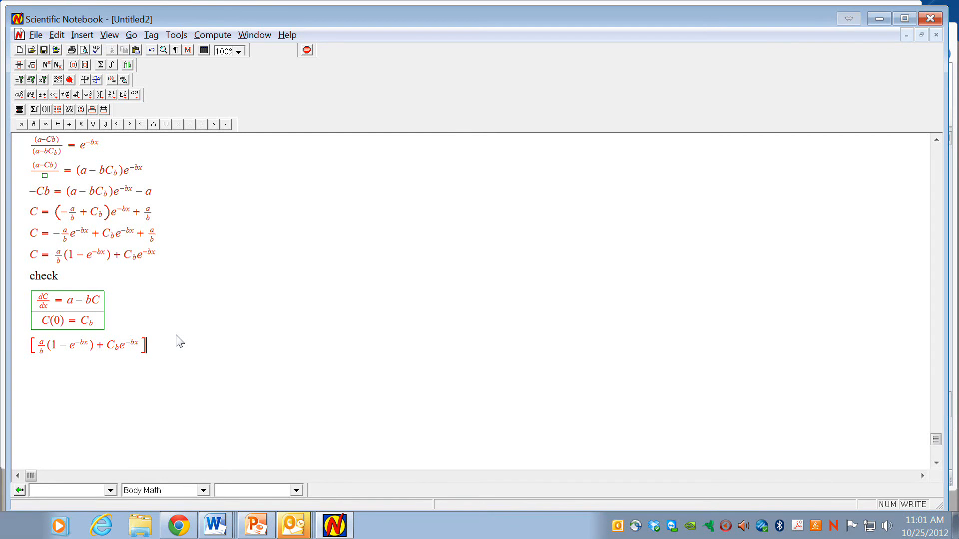
Add the subscript x = 0 after the bracketed expression and evaluate it
text(x = 0)
key(shift+Left)
key(shift+Left)
key(shift+Left)
click(59, 67)
click(20, 80)
Examine the terms (a/b)(1 − e^(−bx)) and C_b e^(−bx) inside the evaluated brackets
drag(90, 351, 40, 351)
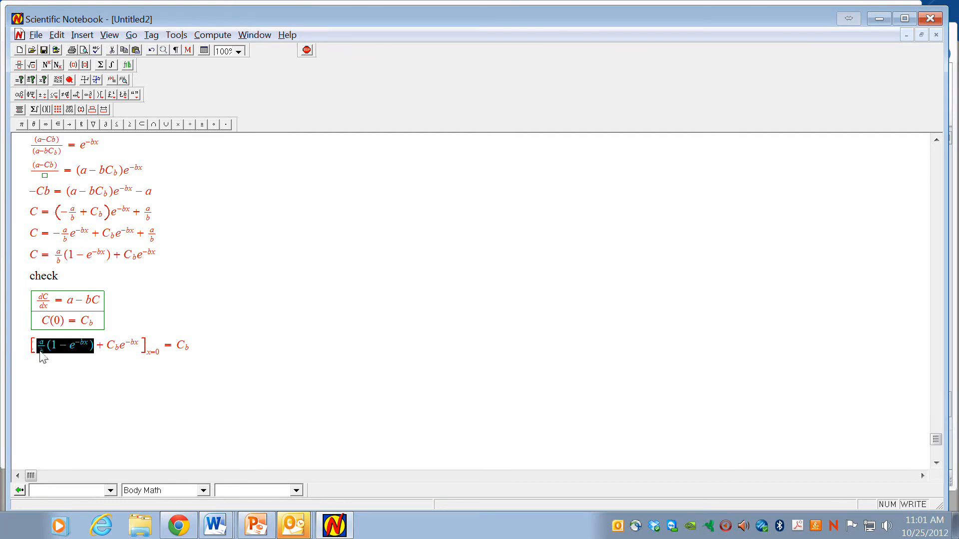
mouse_move(121, 352)
mouse_down()
mouse_move(136, 353)
mouse_move(120, 352)
mouse_up()
click(120, 352)
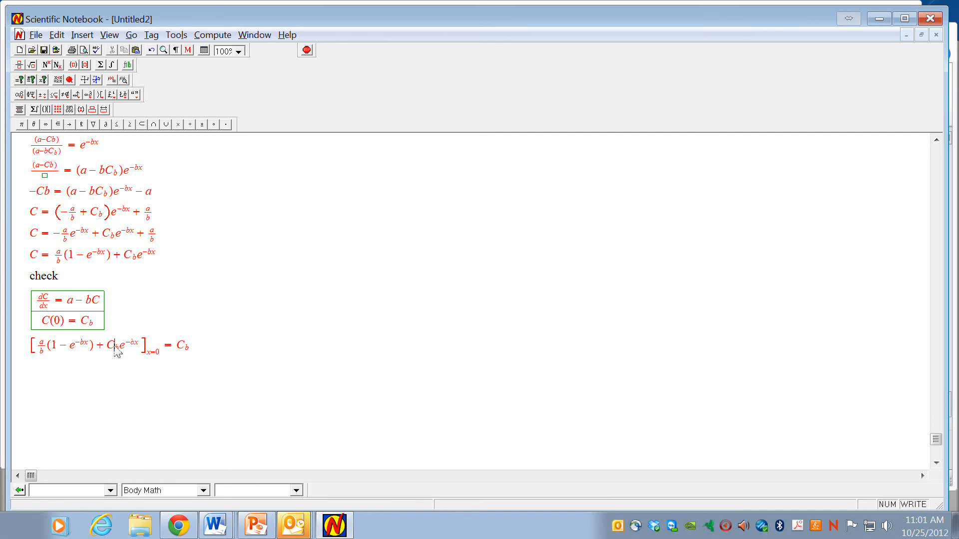
click(194, 346)
Review the boxed equation dC/dx = a − bC and the solution's right-hand side, and highlight the derivative dC/dx
drag(102, 300, 41, 309)
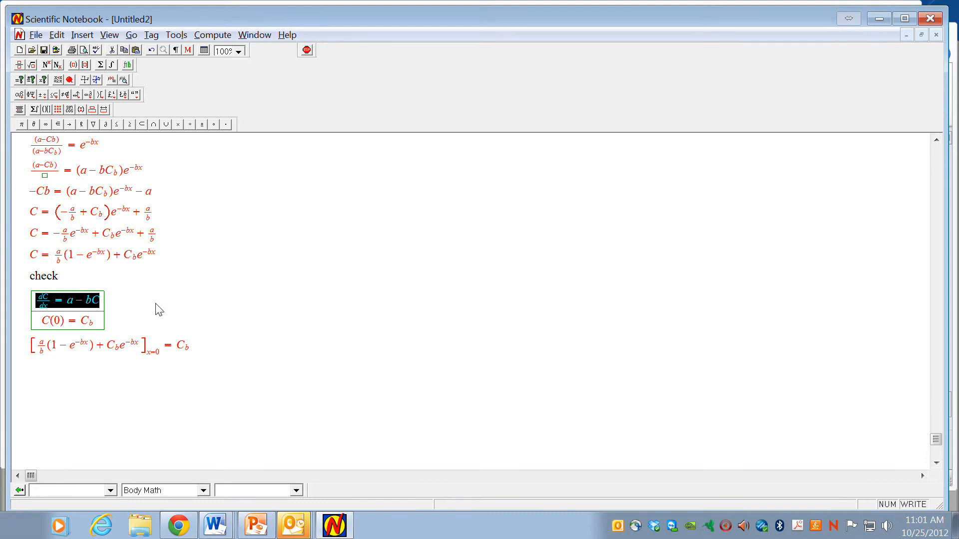
drag(159, 264, 63, 270)
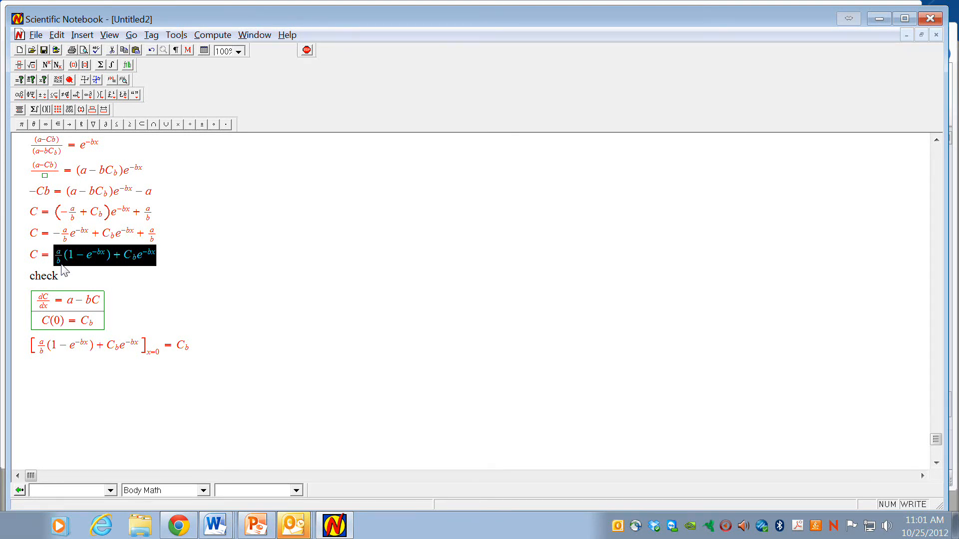
click(63, 271)
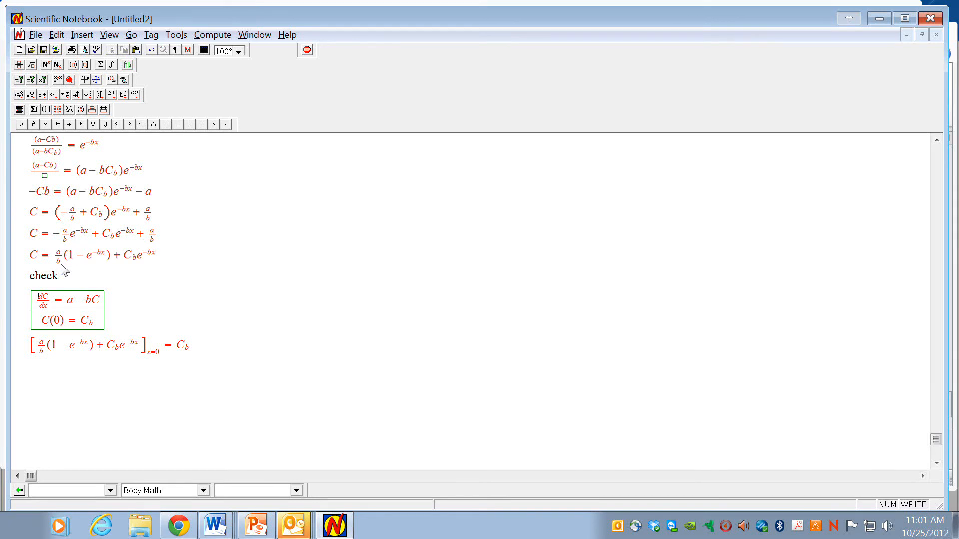
key(shift+Right)
key(shift+Right)
key(shift+Right)
key(shift+Right)
key(shift+Right)
key(shift+Right)
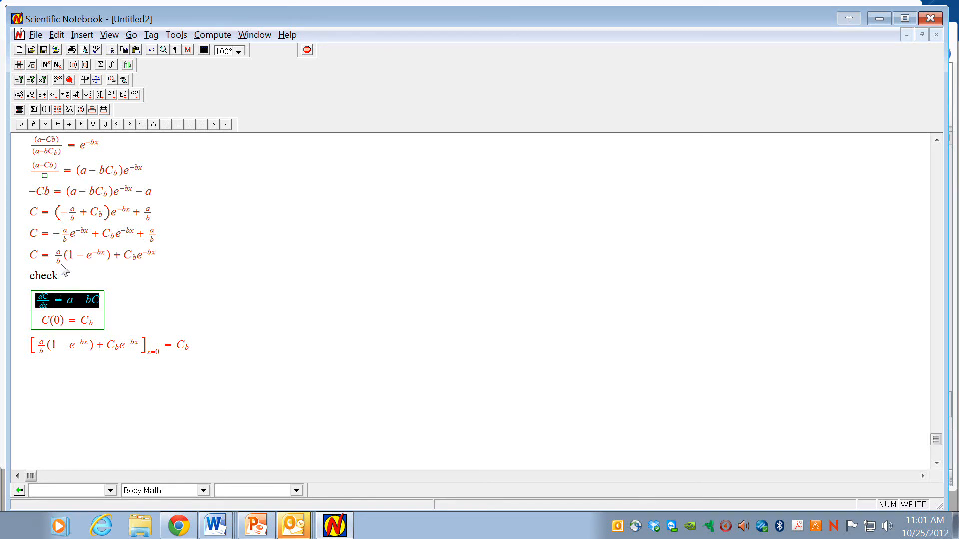
key(Left)
key(shift+Right)
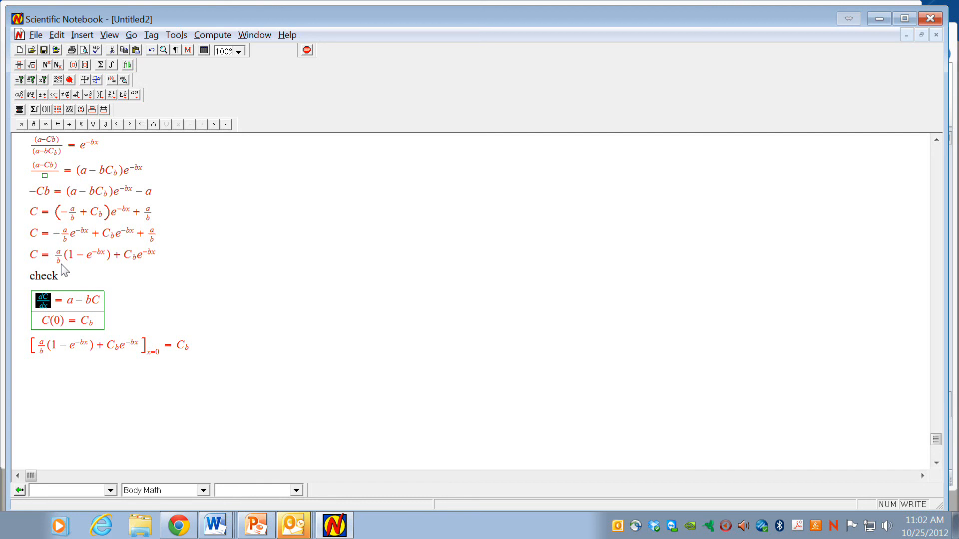
Examine a − bC in the boxed equation and the right-hand side of the final solution for C
key(Right)
key(shift+Right)
key(shift+Right)
key(shift+Right)
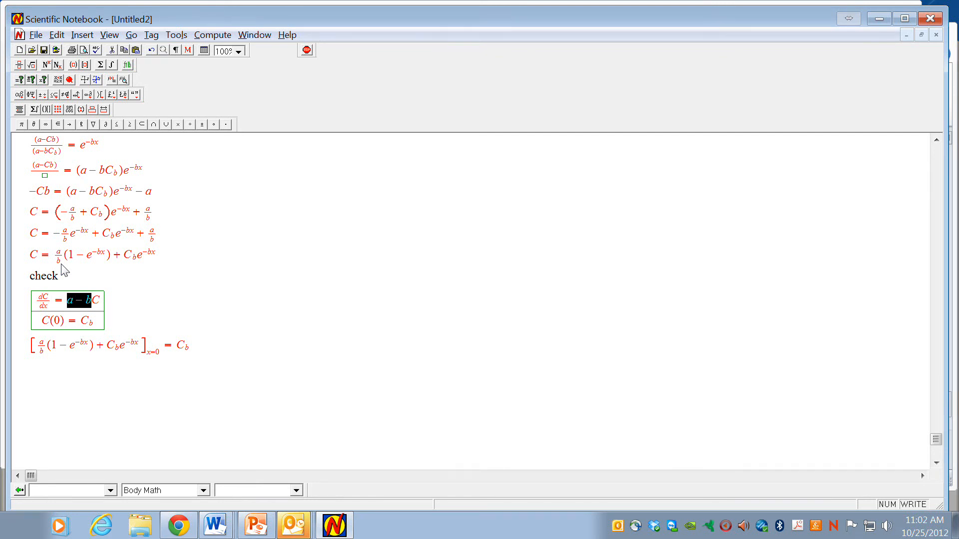
key(Right)
drag(54, 253, 160, 270)
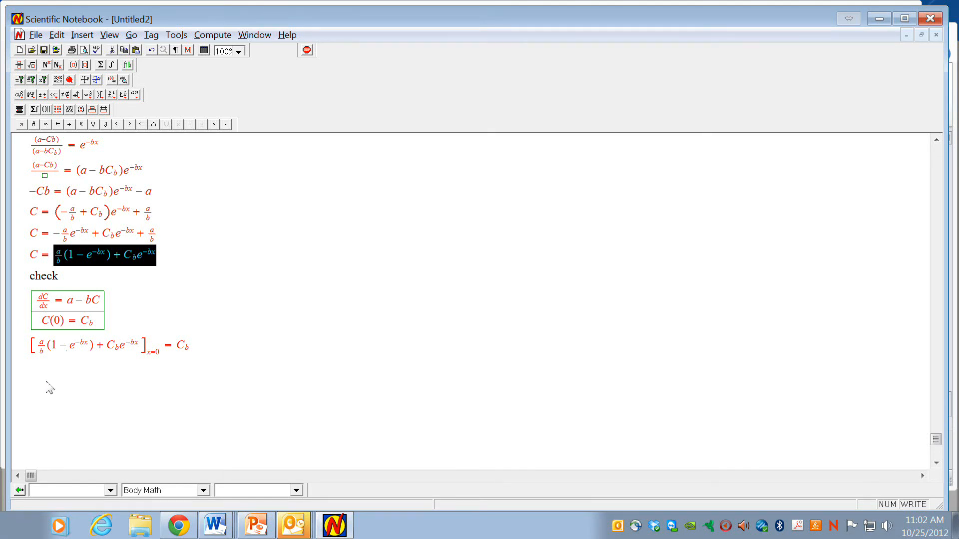
Copy the derivative dC/dx from the boxed equation onto a new line below the x = 0 evaluation
drag(49, 302, 42, 299)
key(ctrl+c)
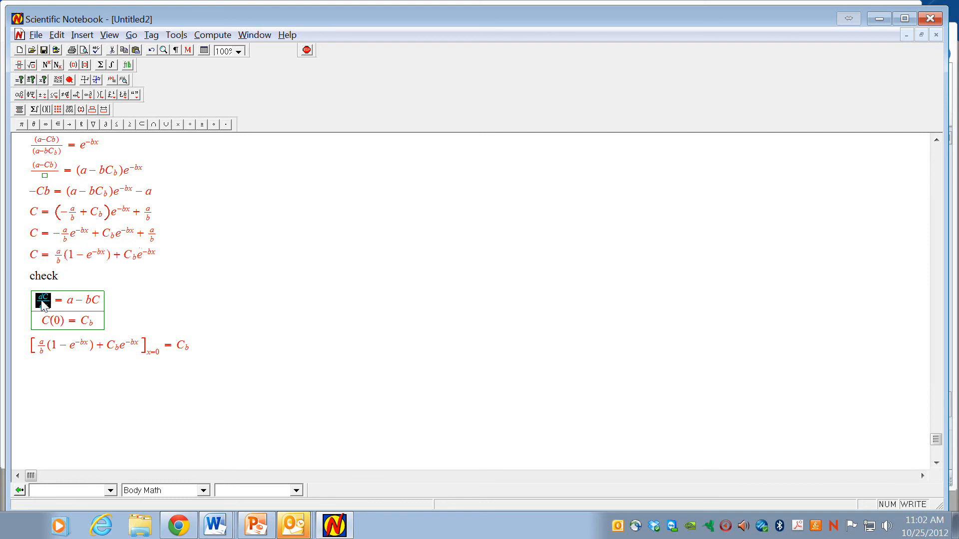
key(Delete)
key(ctrl+z)
key(Return)
key(Return)
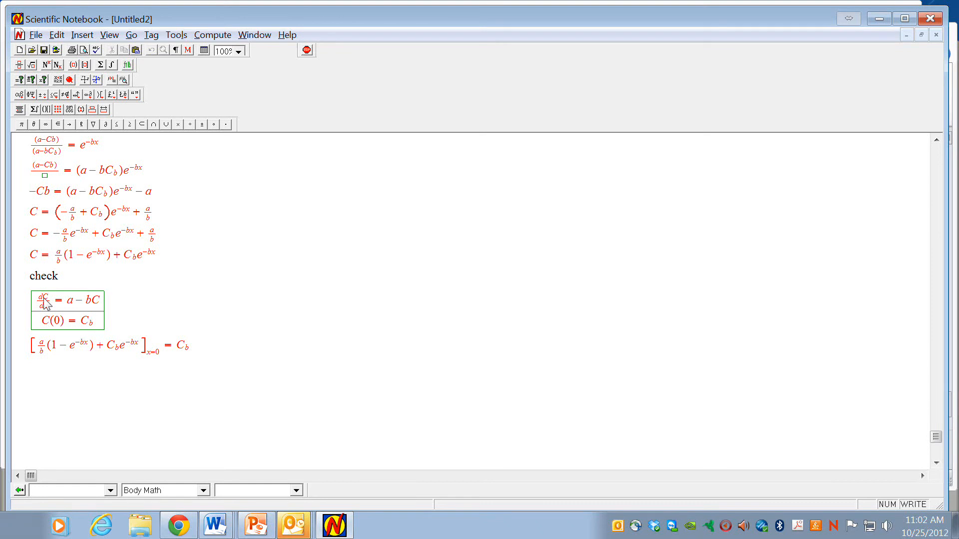
key(ctrl+v)
Write d/dx((a/b)(1 − e^(−bx)) + C_b e^(−bx)) on a new line below dC/dx and evaluate it
drag(56, 256, 161, 257)
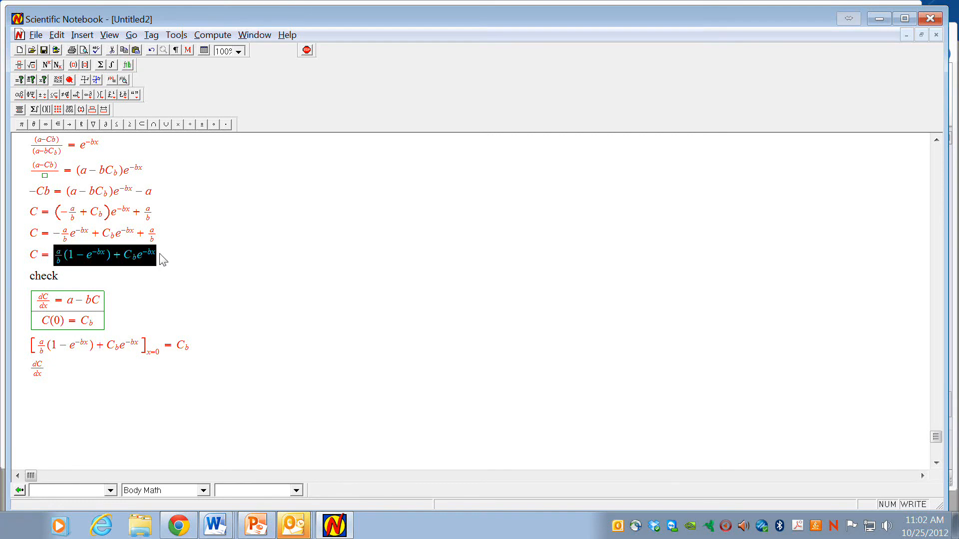
click(162, 259)
key(Down)
key(Down)
key(Down)
key(Down)
key(Down)
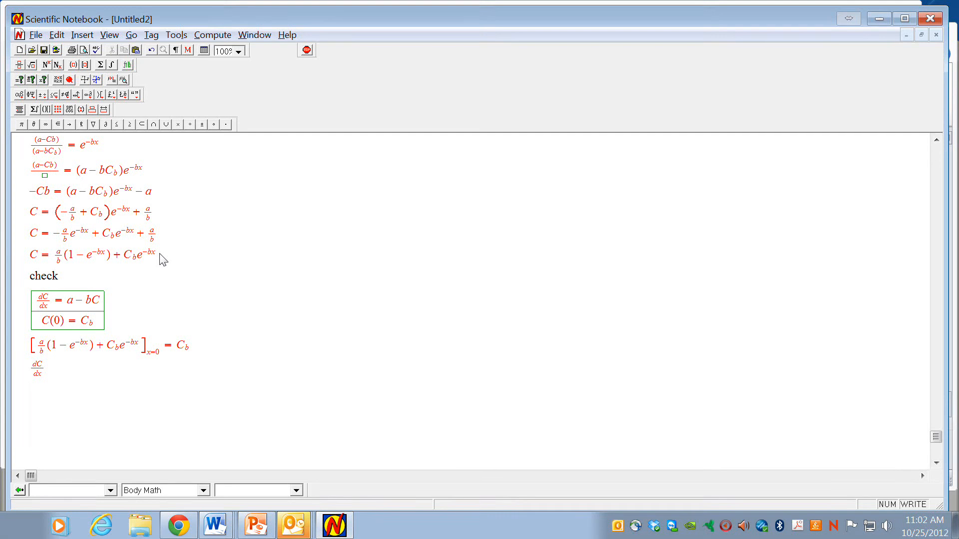
click(20, 65)
text(d/dx()
key(ctrl+v)
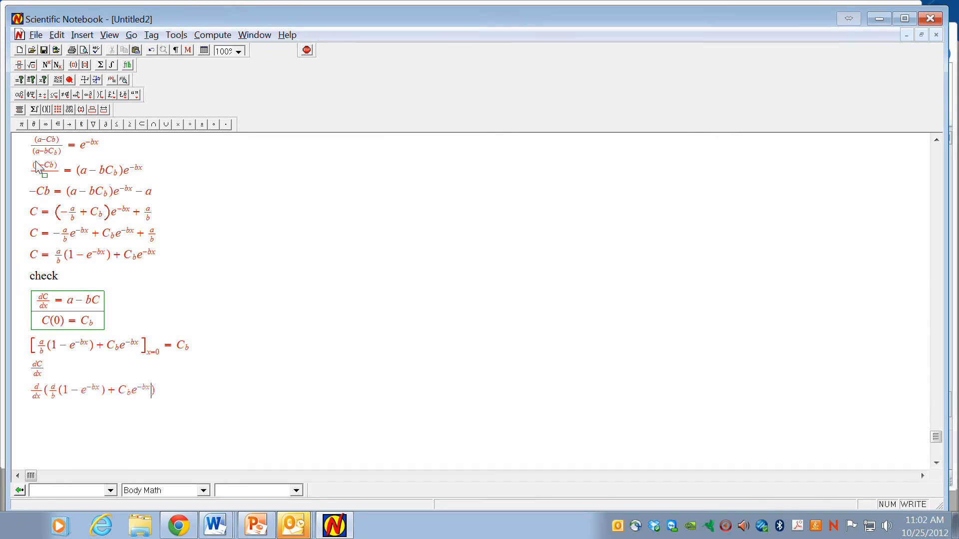
click(187, 394)
click(19, 80)
Copy a − bC from the boxed equation to a new line below the evaluated derivative and enclose it in square brackets
drag(100, 299, 68, 303)
key(ctrl+x)
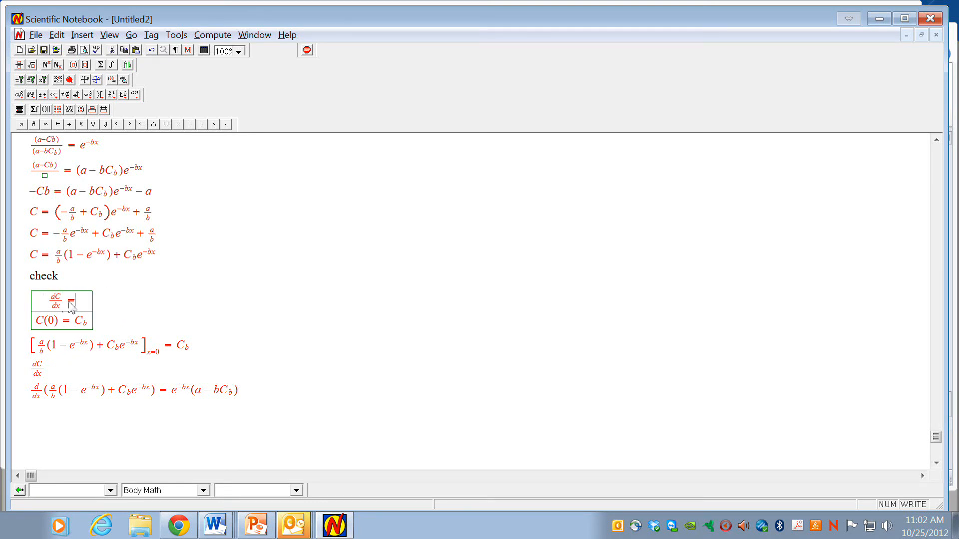
key(ctrl+v)
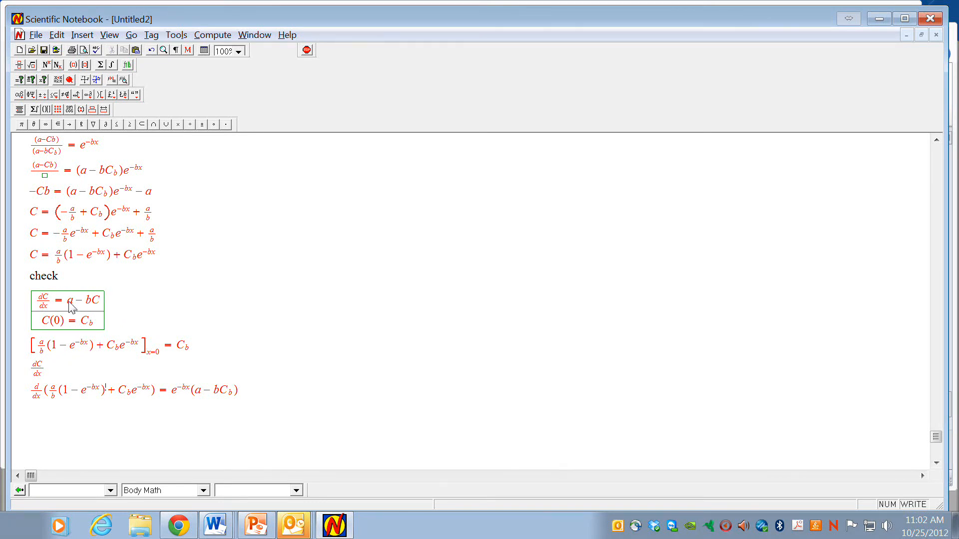
key(Return)
key(ctrl+v)
key(shift+Left)
key(shift+Left)
key(shift+Left)
key(shift+Left)
click(85, 64)
Add the full solution C = (a/b)(1 − e^(−bx)) + C_b e^(−bx) as a subscript to [a − bC] and evaluate it
drag(162, 256, 15, 264)
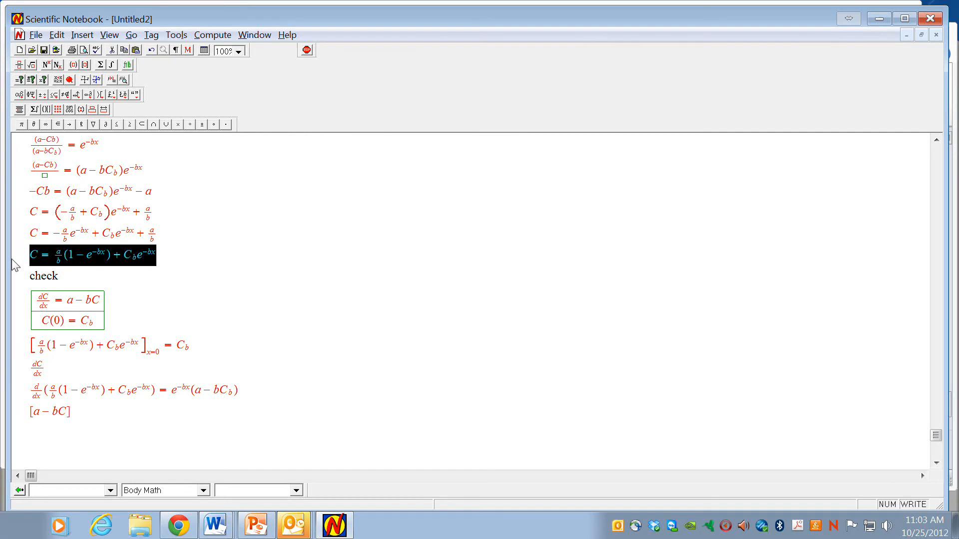
click(12, 264)
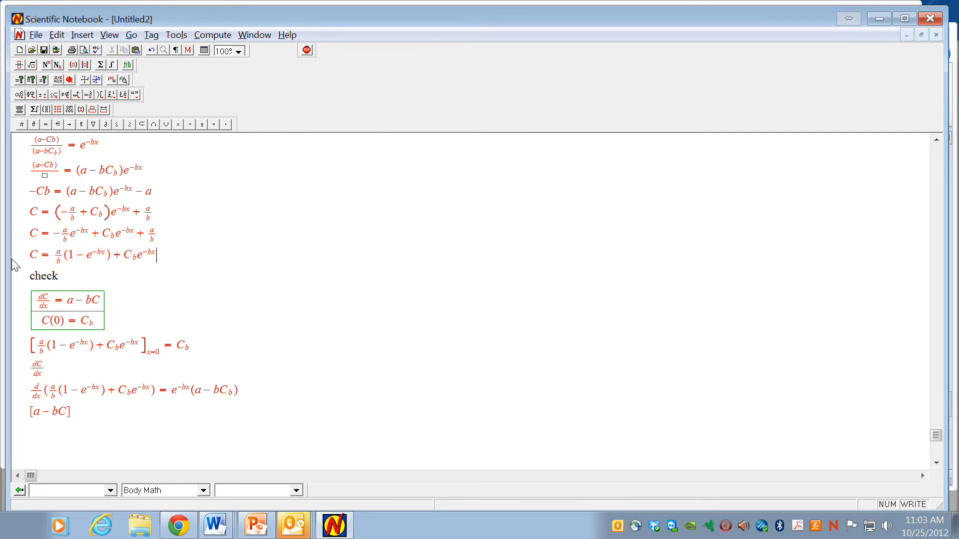
click(76, 414)
key(ctrl+v)
key(shift+Left)
key(shift+Left)
key(shift+Left)
key(shift+Left)
key(shift+Left)
key(shift+Left)
key(shift+Left)
key(shift+Left)
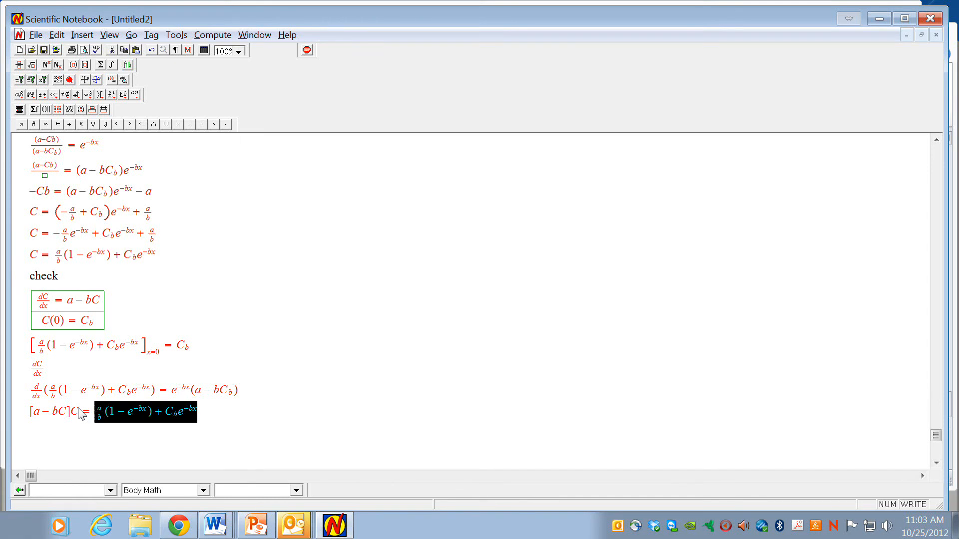
click(57, 65)
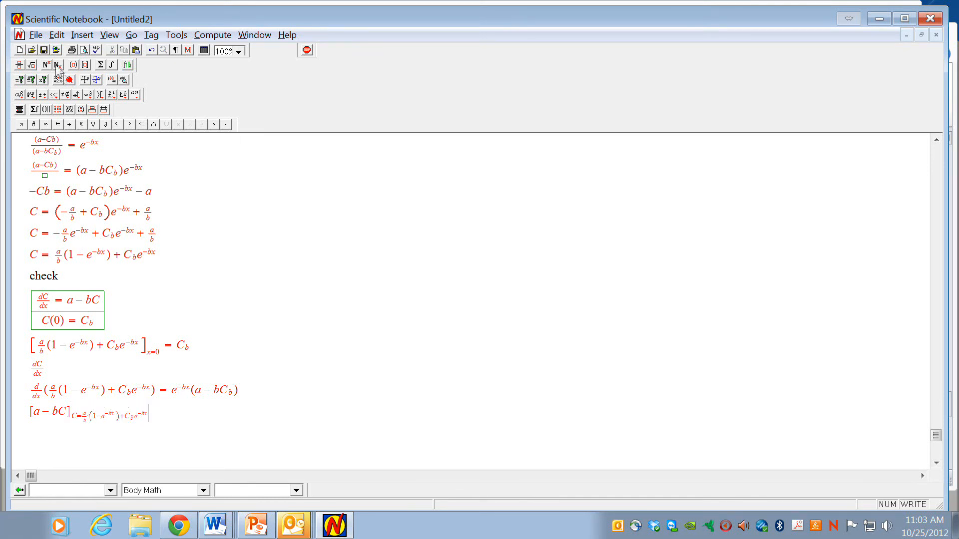
click(20, 81)
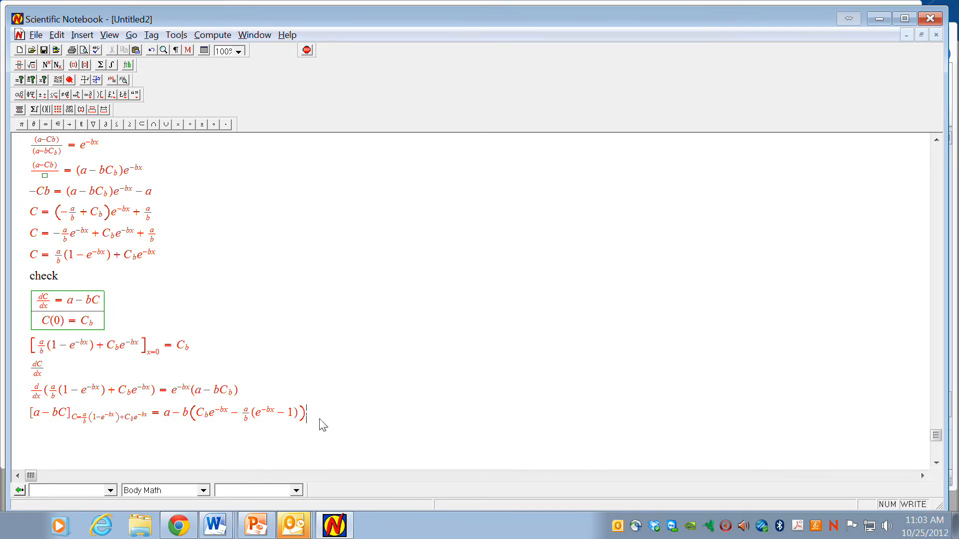
Simplify the expression a − b(C_b e^(−bx) − (a/b)(e^(−bx) − 1)) from the evaluated substitution
drag(321, 421, 160, 418)
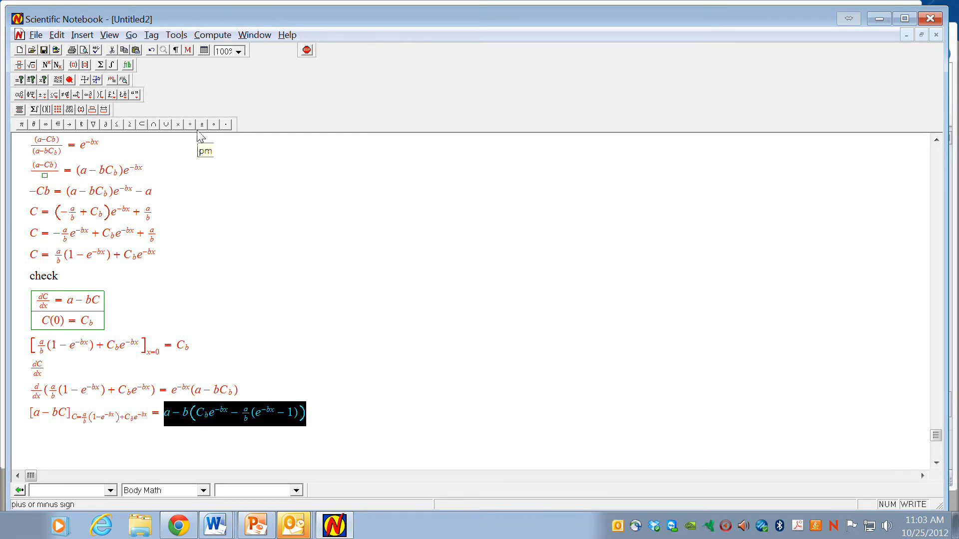
click(212, 35)
click(228, 79)
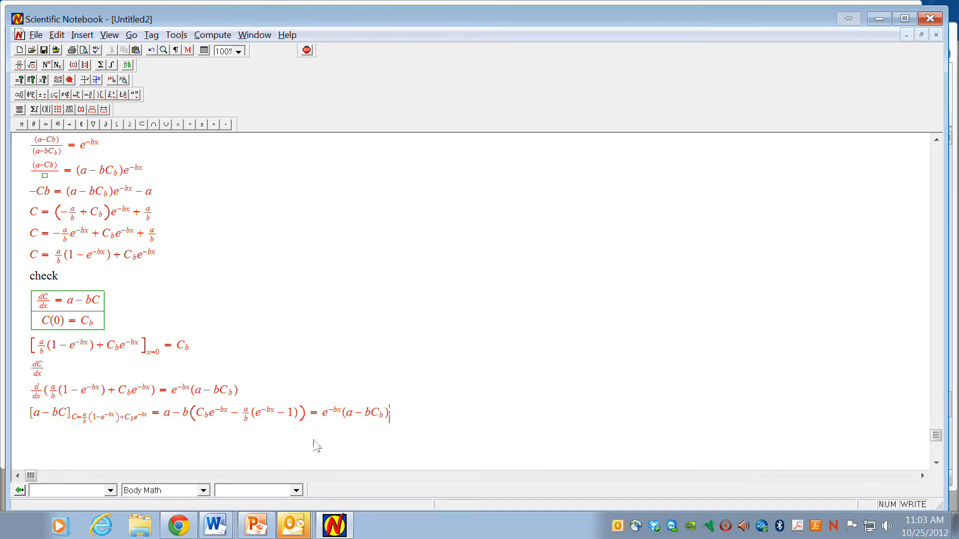
Compare the simplified substitution with the evaluated derivative, and review the solution for C and the boxed equation dC/dx = a − bC
drag(407, 415, 319, 419)
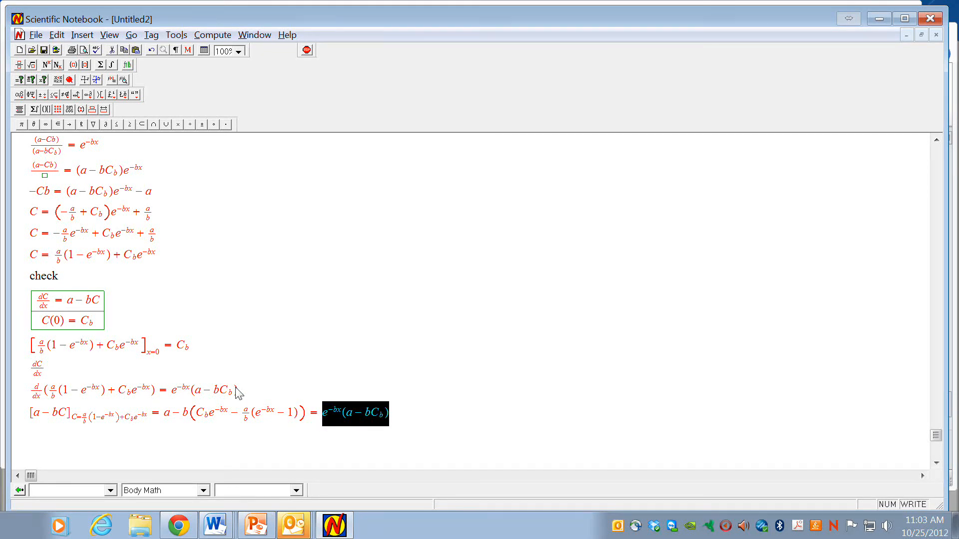
drag(239, 393, 172, 402)
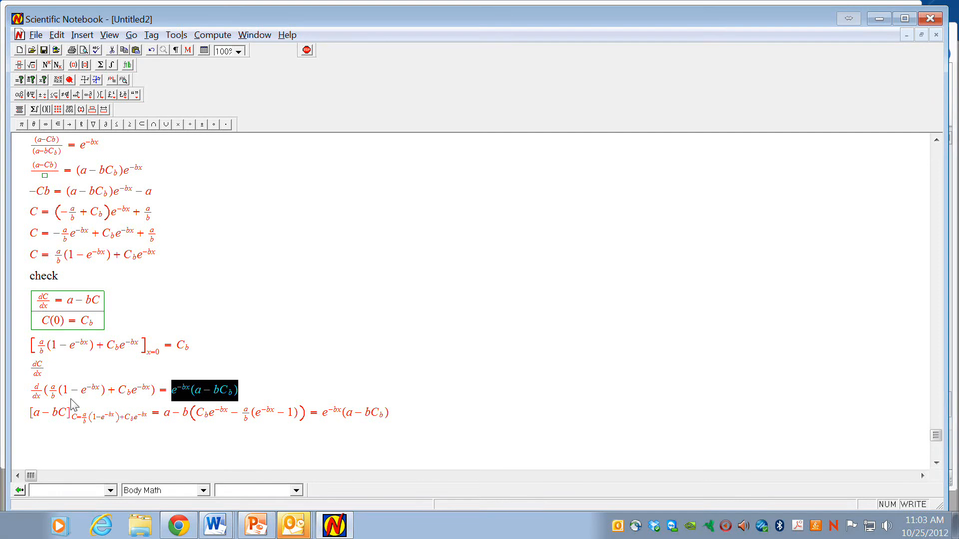
click(66, 422)
drag(395, 418, 322, 429)
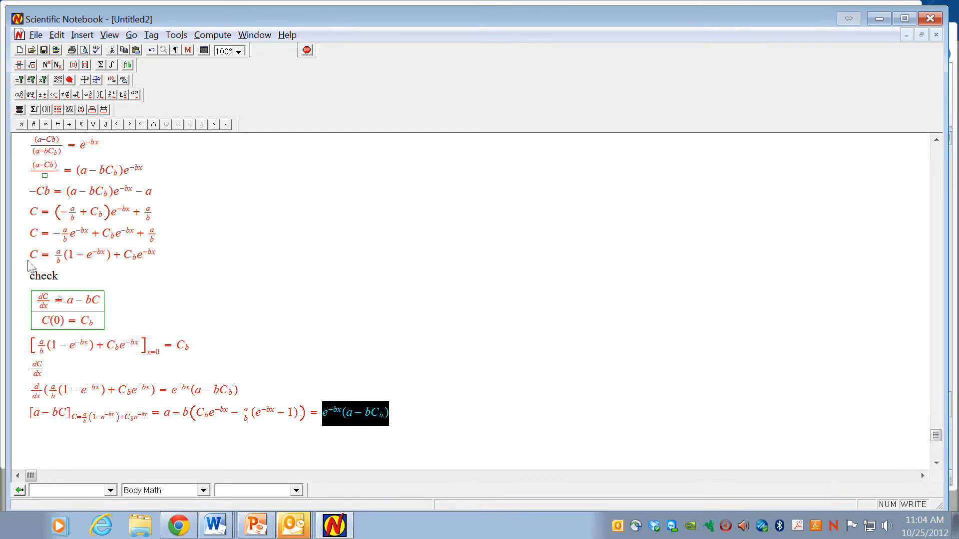
drag(29, 256, 158, 264)
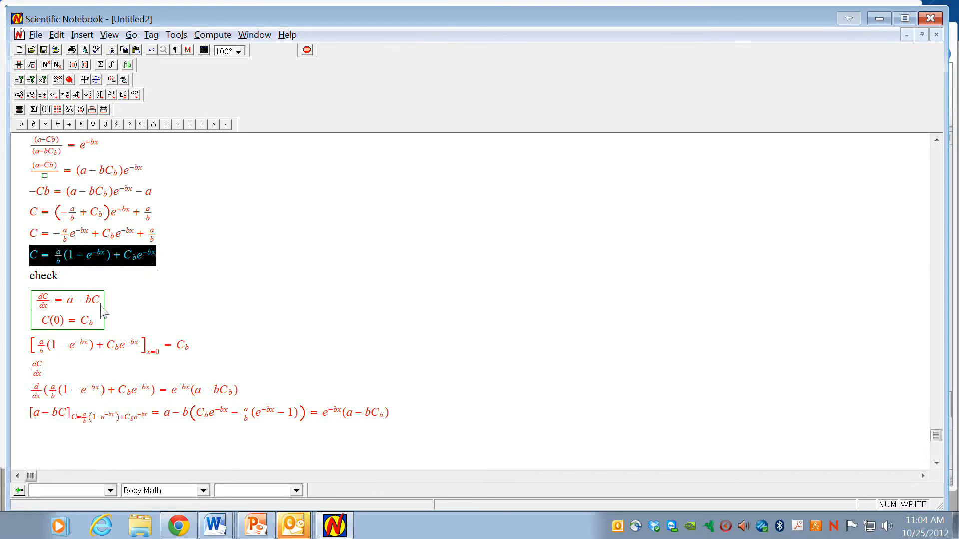
drag(36, 300, 101, 303)
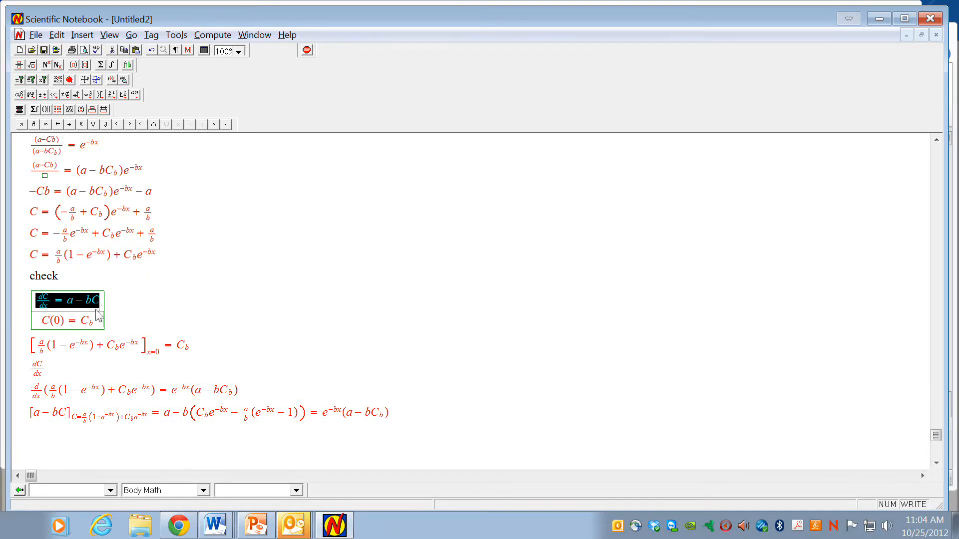